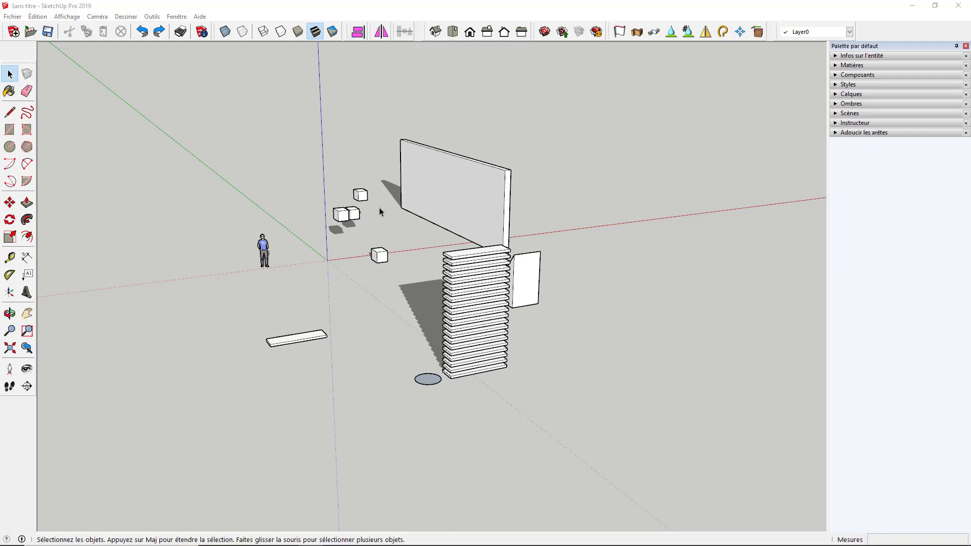
Align the four scattered small cubes into a single straight row at the same height
{"action": "middle_click_drag", "start_coordinate": [379, 207], "coordinate": [485, 169]}
{"action": "scroll", "coordinate": [336, 245], "scroll_direction": "up", "scroll_amount": 3}
{"action": "left_click_drag", "start_coordinate": [477, 123], "coordinate": [632, 312]}
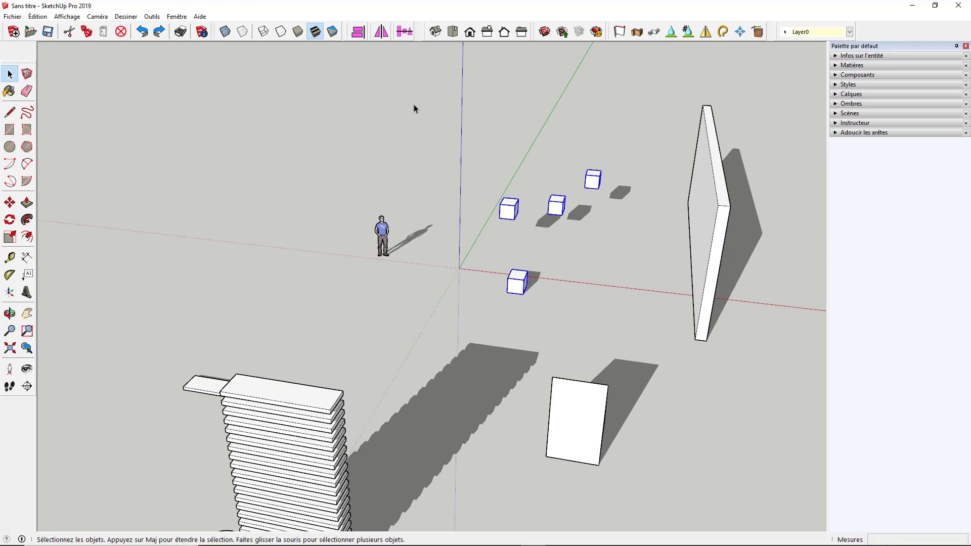
{"action": "left_click", "coordinate": [357, 33]}
{"action": "middle_click_drag", "start_coordinate": [520, 233], "coordinate": [668, 277]}
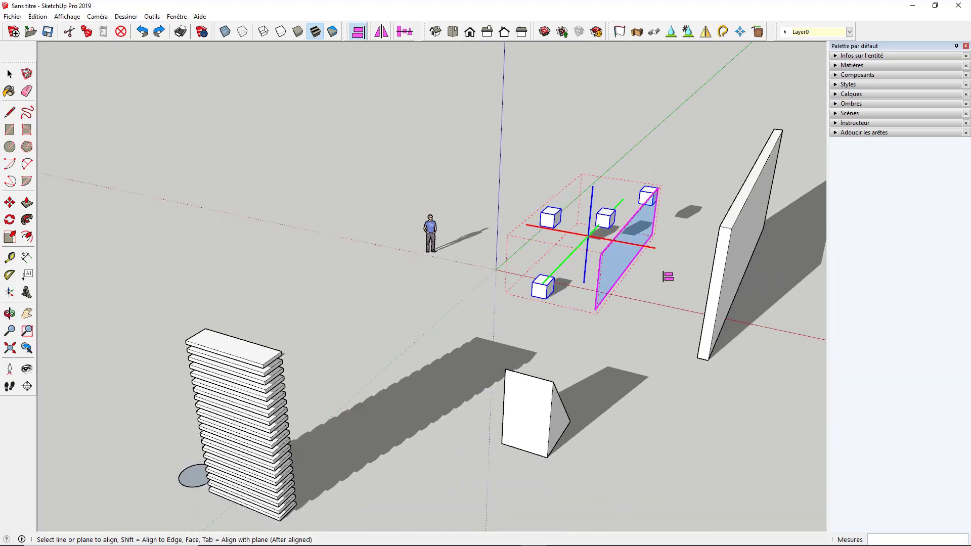
{"action": "scroll", "coordinate": [667, 276], "scroll_direction": "up", "scroll_amount": 2}
{"action": "left_click", "coordinate": [618, 252]}
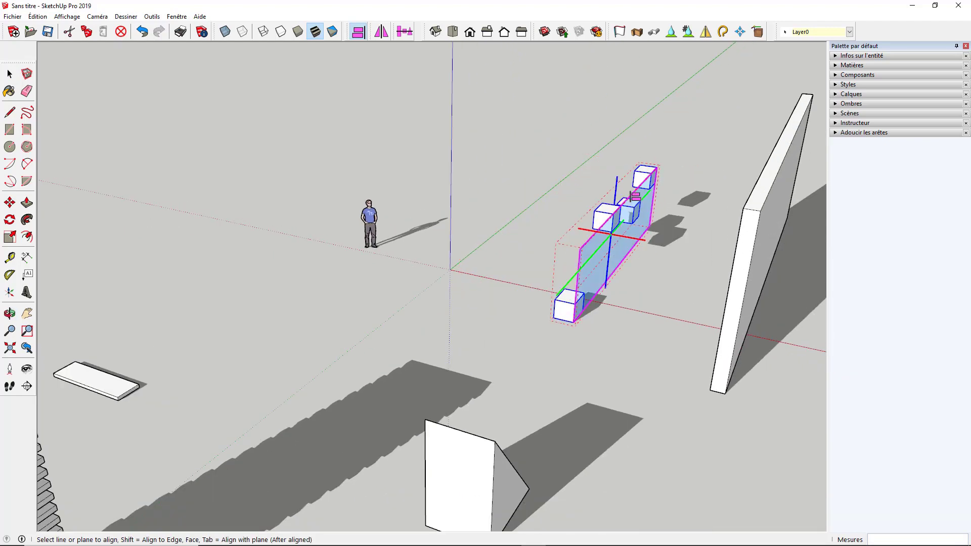
{"action": "left_click", "coordinate": [567, 268]}
Distribute the four aligned cubes evenly along the green axis direction
{"action": "middle_click_drag", "start_coordinate": [566, 260], "coordinate": [827, 217]}
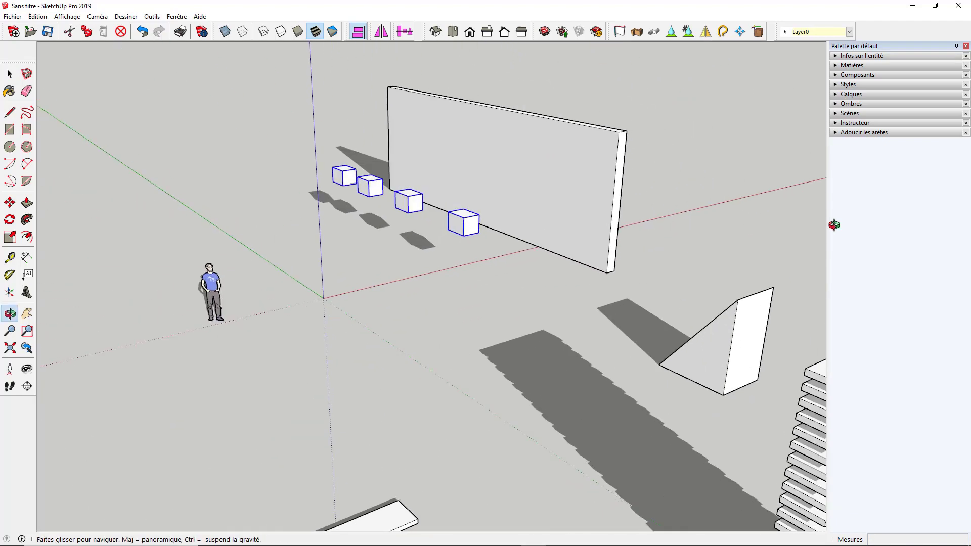
{"action": "left_click", "coordinate": [404, 32]}
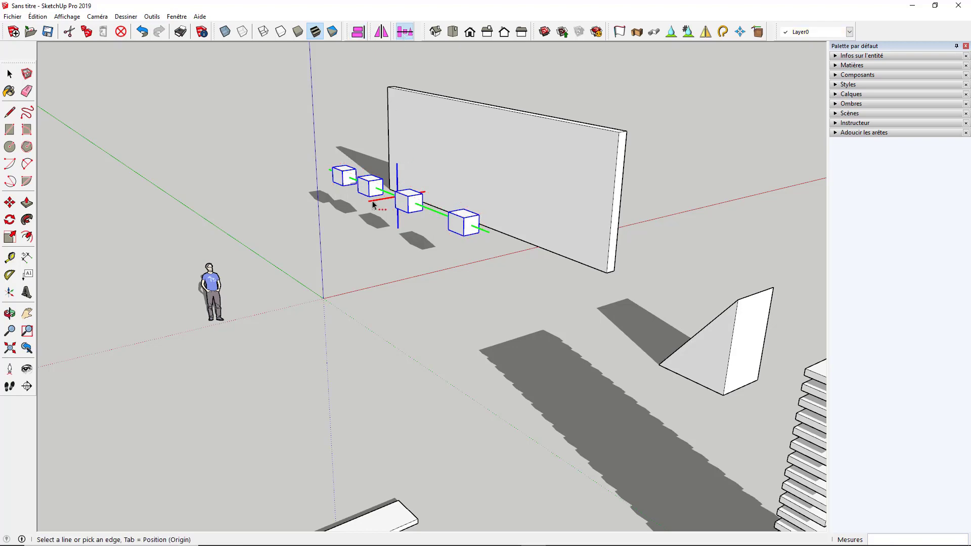
{"action": "middle_click_drag", "start_coordinate": [372, 201], "coordinate": [355, 262]}
{"action": "scroll", "coordinate": [356, 263], "scroll_direction": "up", "scroll_amount": 2}
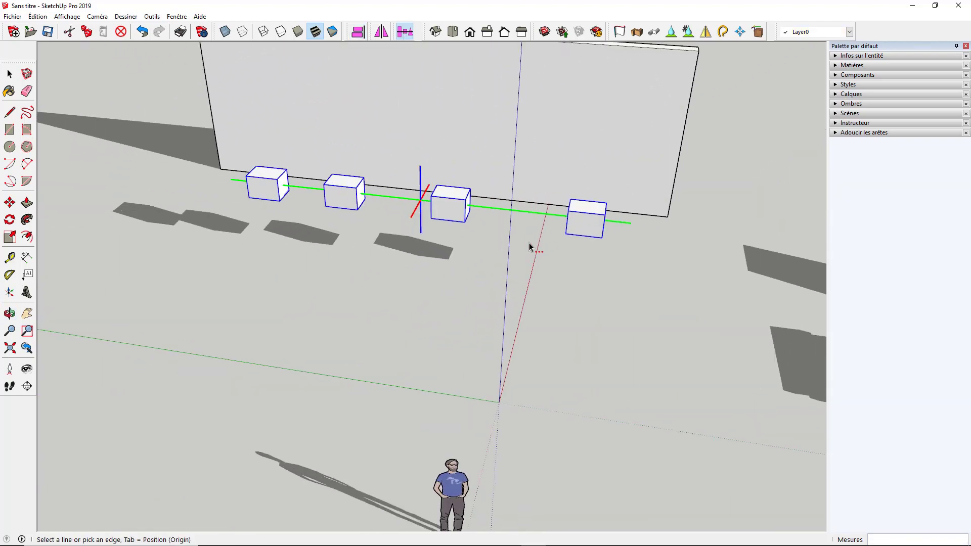
{"action": "left_click", "coordinate": [505, 210]}
Align the row of four cubes against the front face of the large wall panel, then clear the selection
{"action": "middle_click_drag", "start_coordinate": [389, 286], "coordinate": [459, 346]}
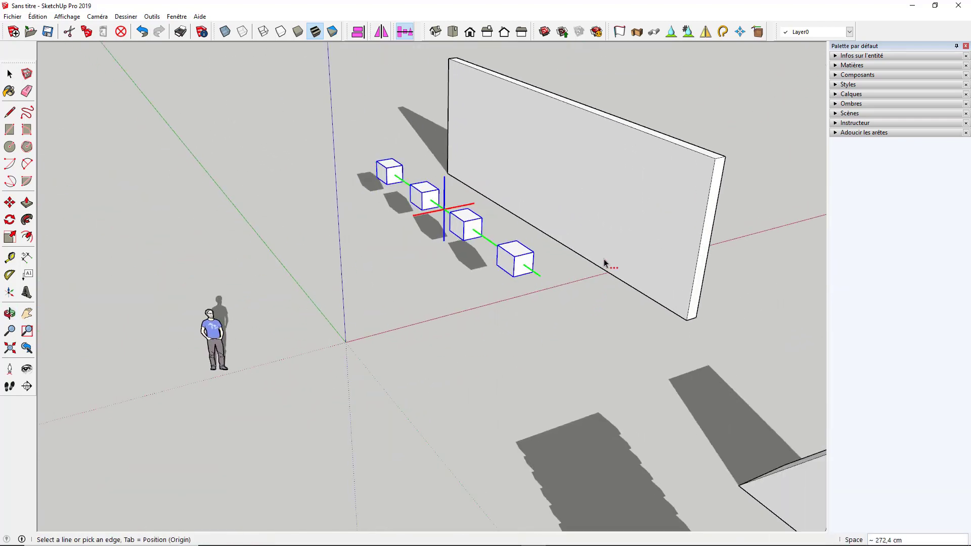
{"action": "left_click", "coordinate": [357, 32]}
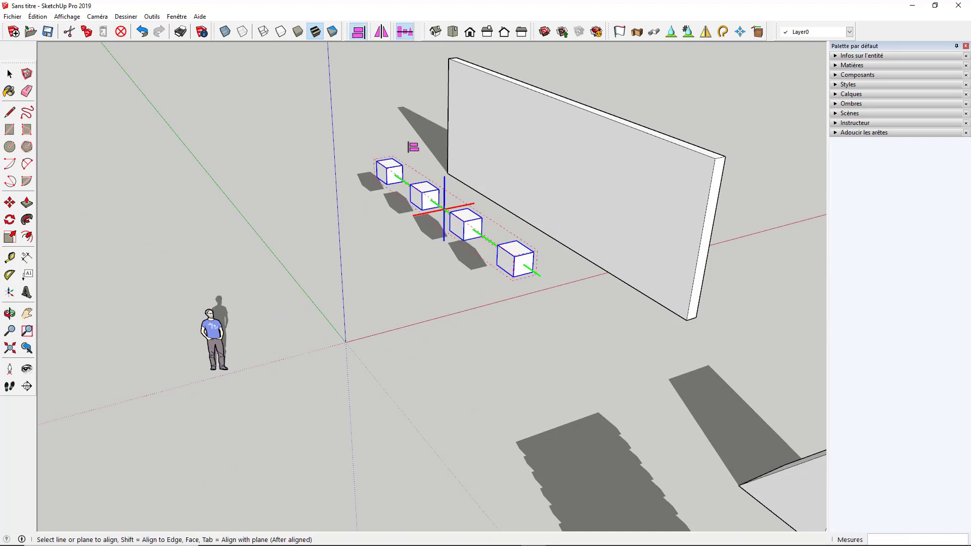
{"action": "left_click", "coordinate": [540, 152]}
{"action": "scroll", "coordinate": [475, 226], "scroll_direction": "down", "scroll_amount": 3}
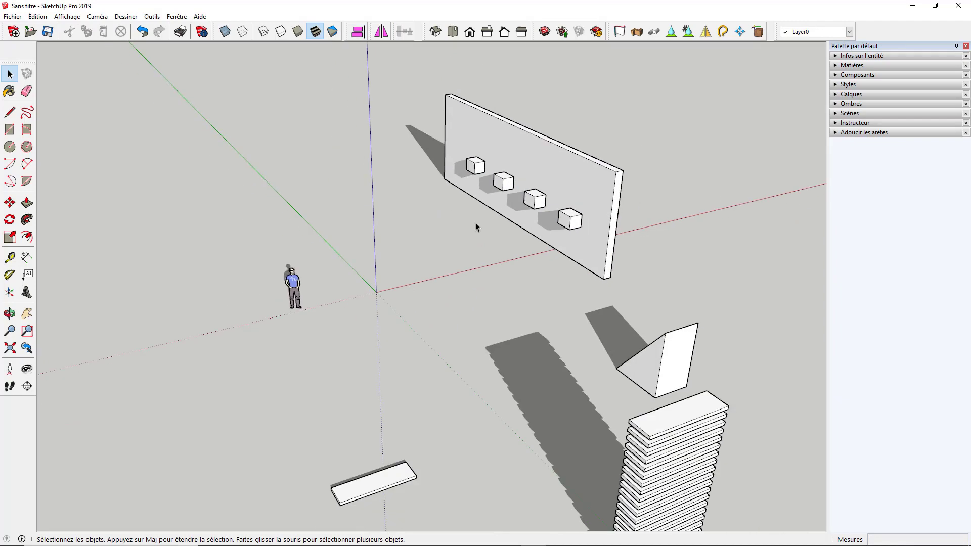
Mirror a copy of the triangular wedge across its vertical rectangular face to form a symmetrical prism
{"action": "middle_click_drag", "start_coordinate": [575, 271], "coordinate": [599, 305]}
{"action": "left_click", "coordinate": [593, 307]}
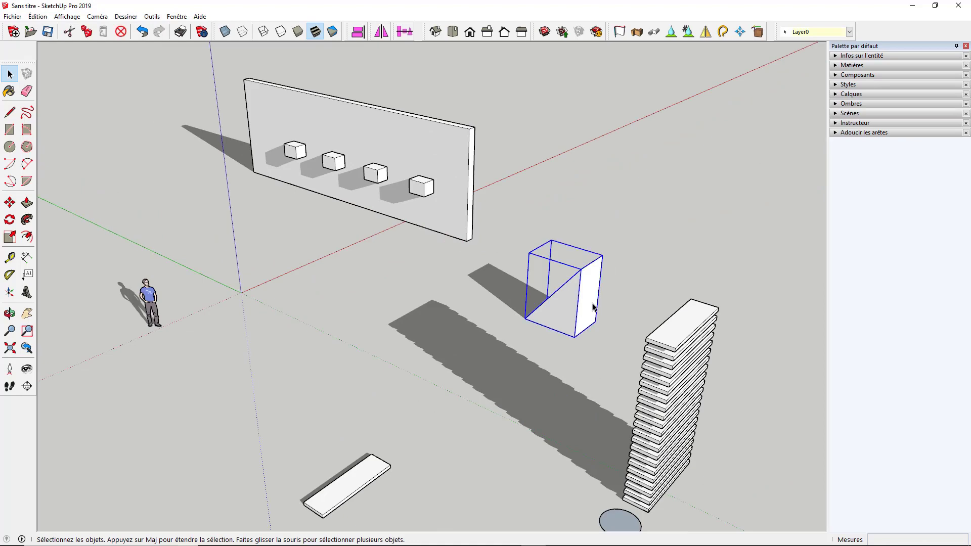
{"action": "left_click", "coordinate": [381, 31]}
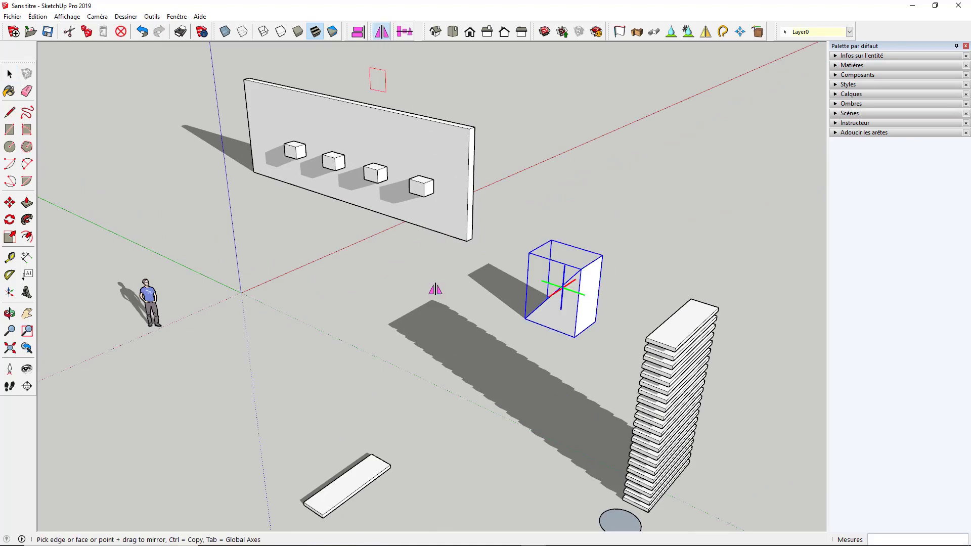
{"action": "left_click", "coordinate": [591, 299]}
{"action": "middle_click_drag", "start_coordinate": [482, 309], "coordinate": [715, 262]}
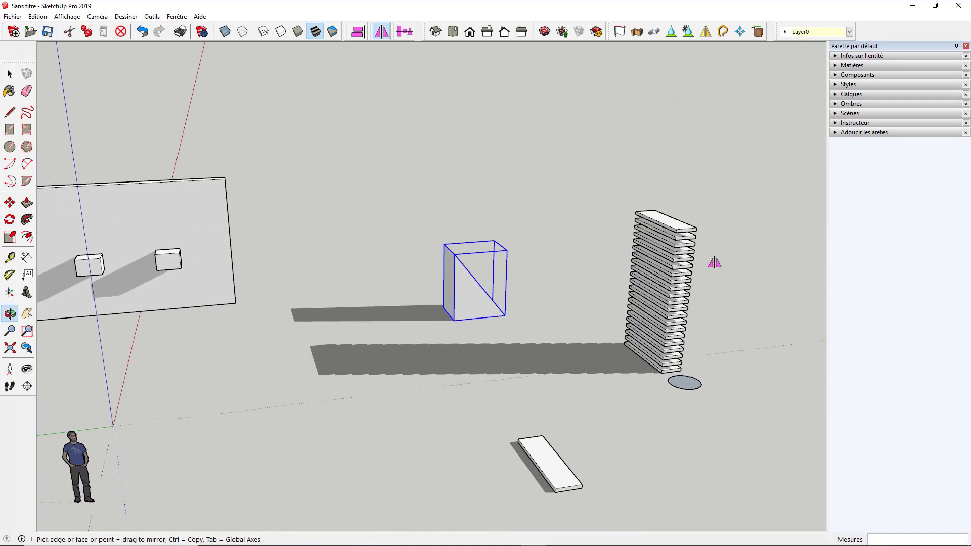
{"action": "scroll", "coordinate": [443, 289], "scroll_direction": "up", "scroll_amount": 3}
{"action": "left_click", "coordinate": [455, 288]}
{"action": "scroll", "coordinate": [258, 268], "scroll_direction": "down", "scroll_amount": 4}
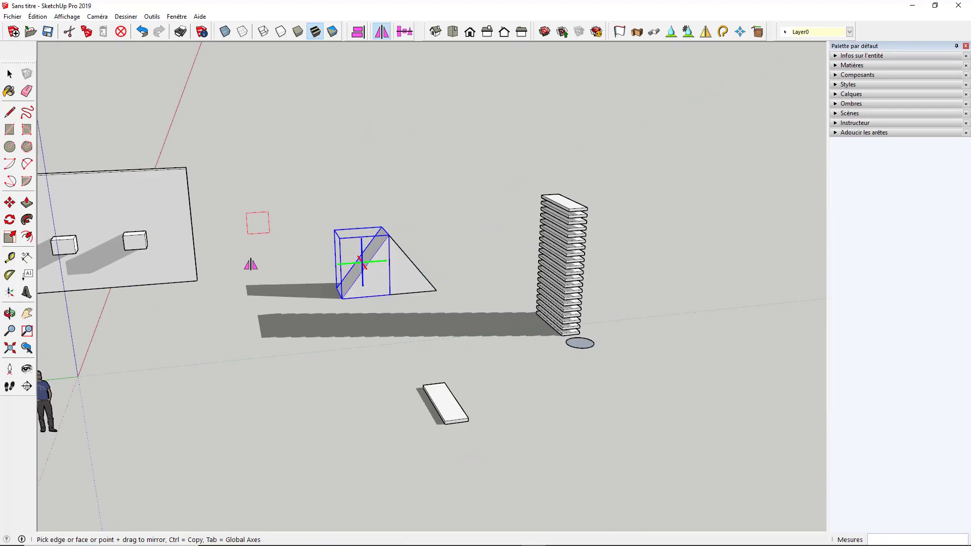
{"action": "key", "text": "space"}
Distribute the stack of planks radially around the circle at its base to form a spiral staircase
{"action": "scroll", "coordinate": [317, 250], "scroll_direction": "down", "scroll_amount": 2}
{"action": "middle_click_drag", "start_coordinate": [316, 249], "coordinate": [419, 283]}
{"action": "scroll", "coordinate": [480, 227], "scroll_direction": "up", "scroll_amount": 2}
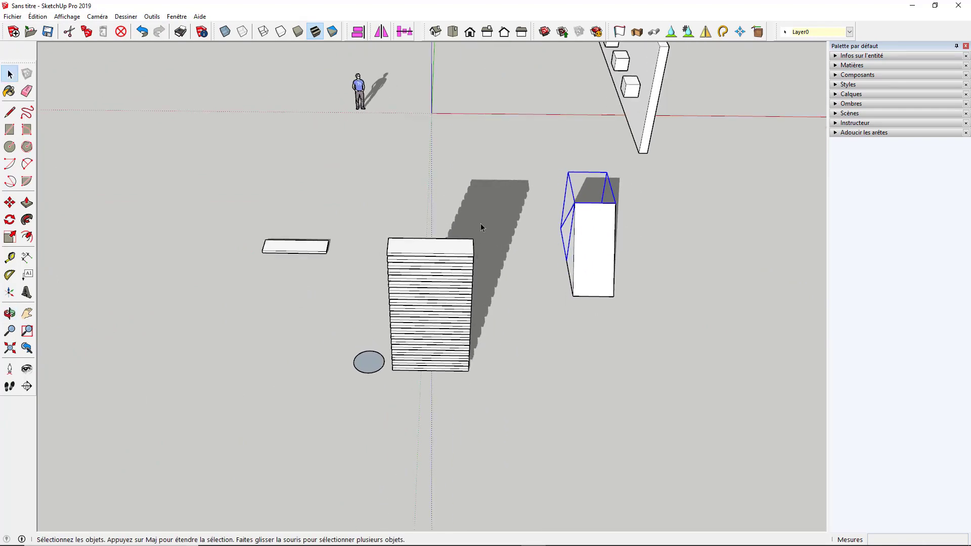
{"action": "left_click_drag", "start_coordinate": [361, 423], "coordinate": [352, 420]}
{"action": "middle_click_drag", "start_coordinate": [351, 421], "coordinate": [385, 362]}
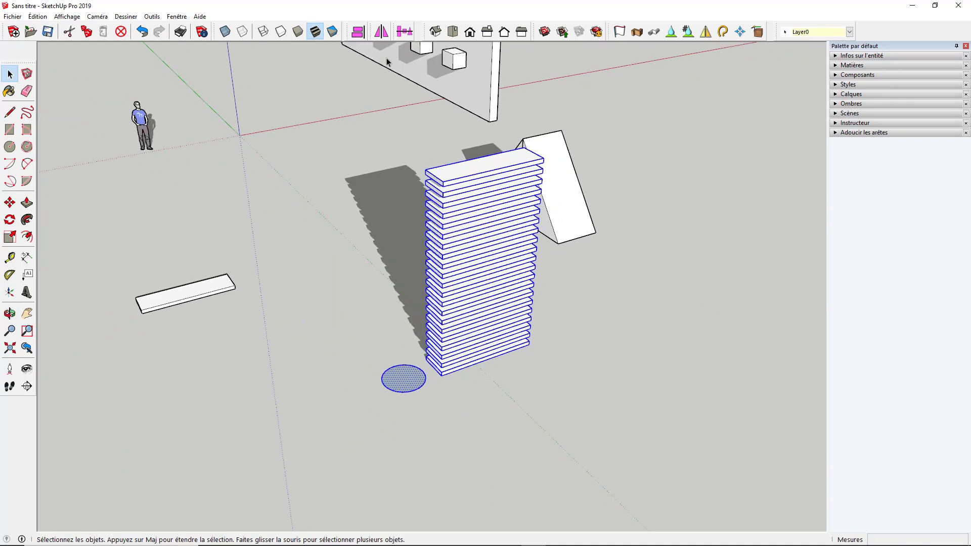
{"action": "left_click", "coordinate": [404, 31]}
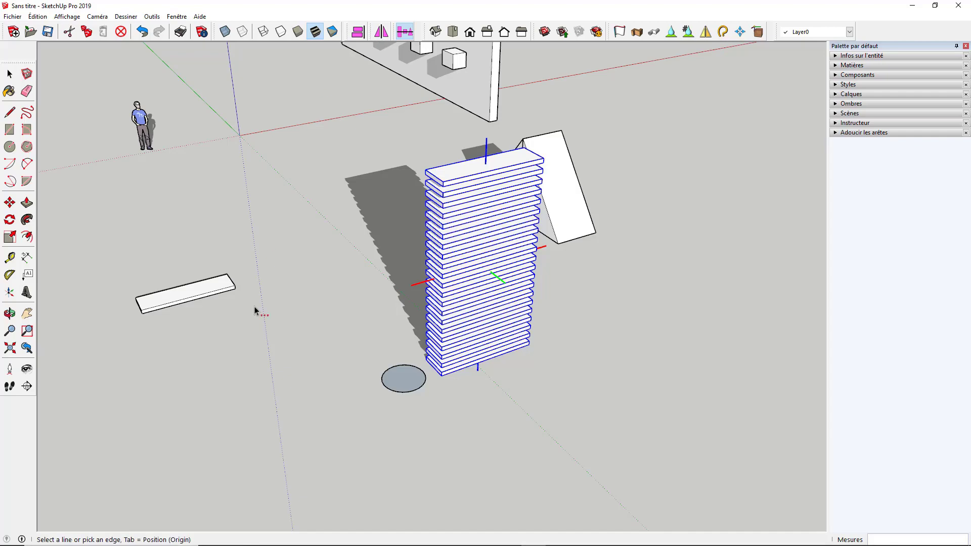
{"action": "left_click", "coordinate": [386, 388]}
{"action": "middle_click_drag", "start_coordinate": [390, 389], "coordinate": [714, 351]}
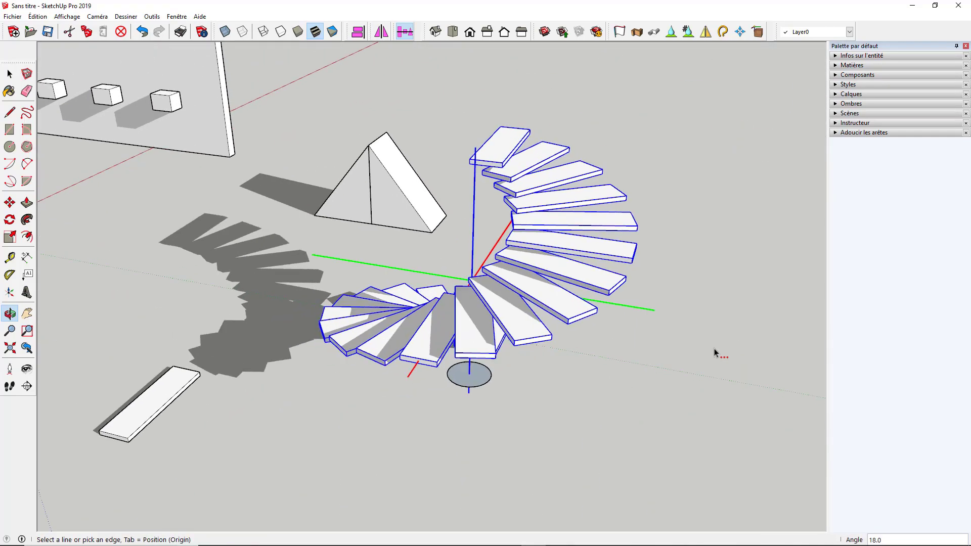
{"action": "scroll", "coordinate": [527, 231], "scroll_direction": "down", "scroll_amount": 4}
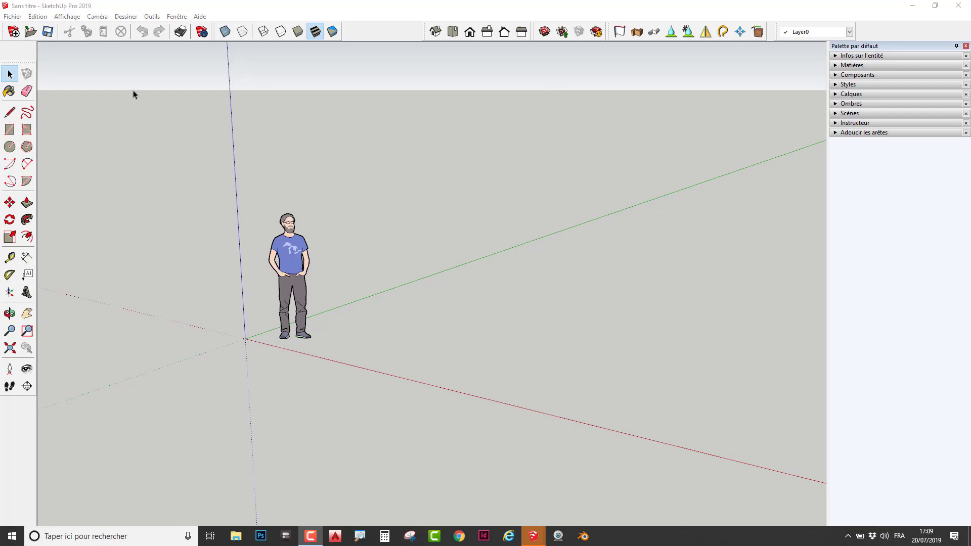
Open the Extension Warehouse, reposition its window and search for "curic"
{"action": "left_click", "coordinate": [177, 17]}
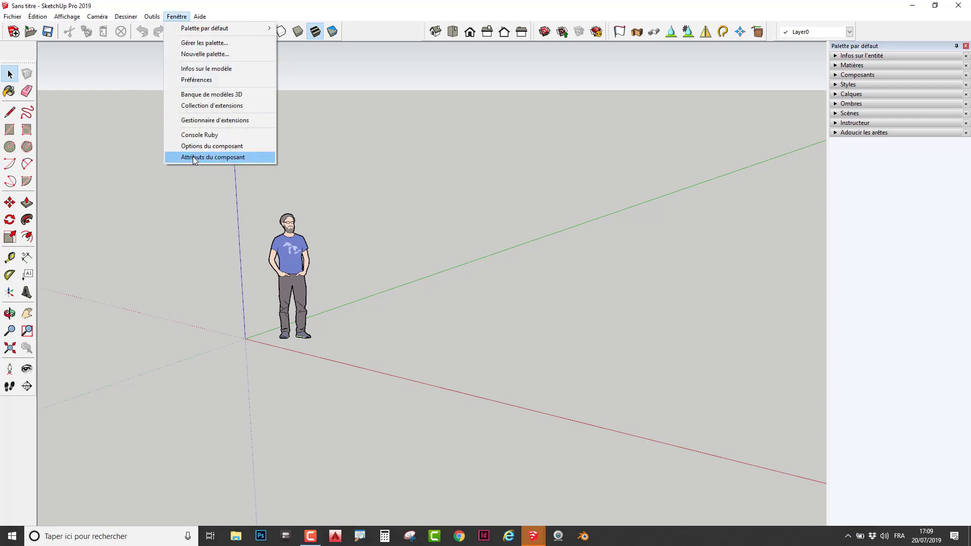
{"action": "left_click", "coordinate": [228, 108]}
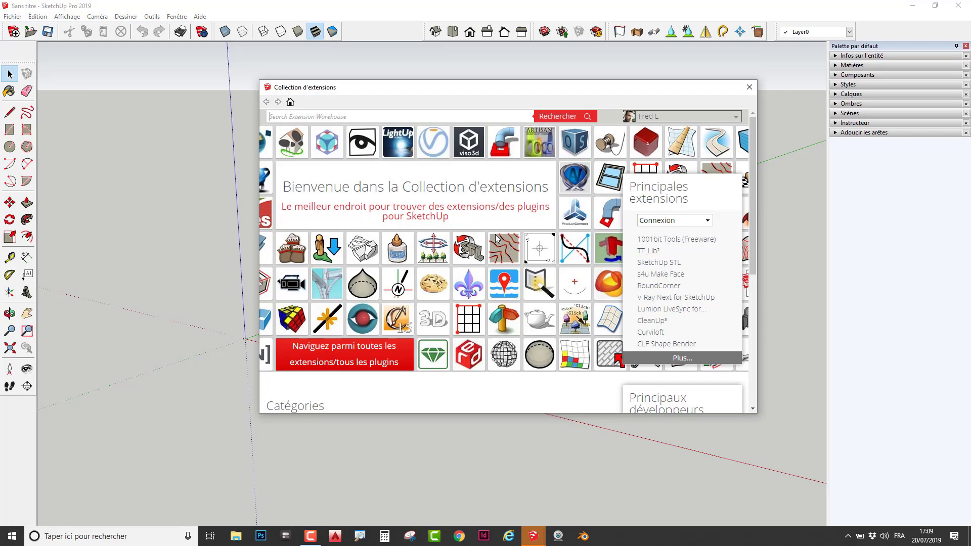
{"action": "left_click_drag", "start_coordinate": [499, 87], "coordinate": [628, 57]}
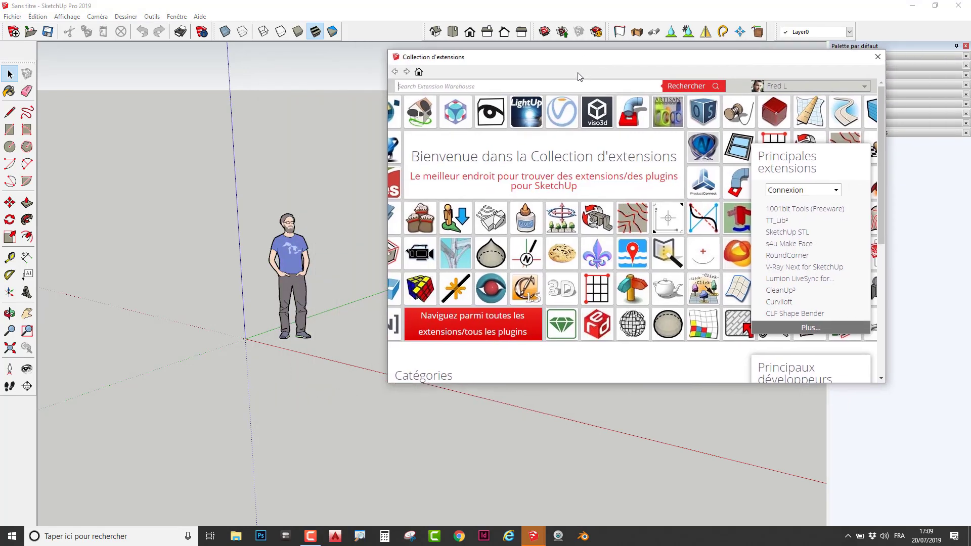
{"action": "left_click_drag", "start_coordinate": [580, 76], "coordinate": [559, 84]}
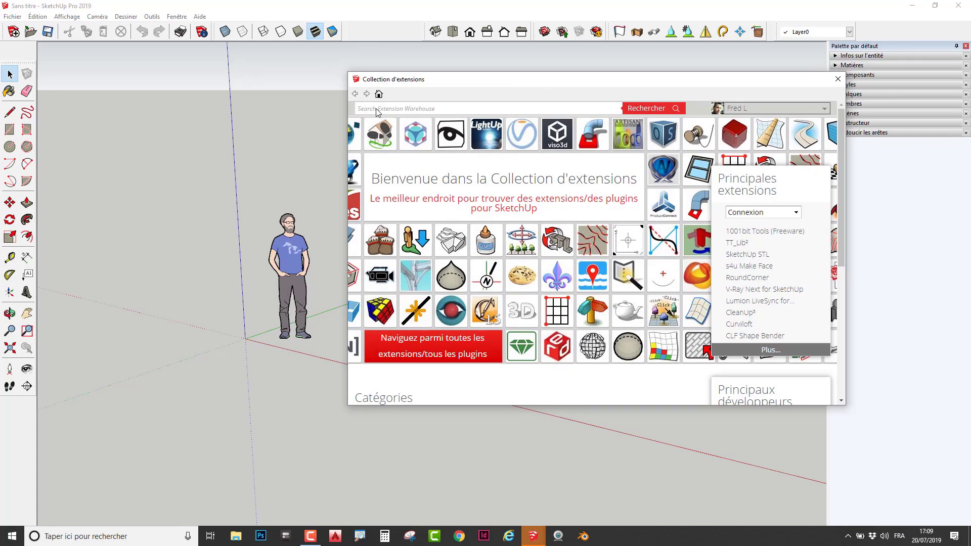
{"action": "type", "text": "curic"}
{"action": "key", "text": "Return"}
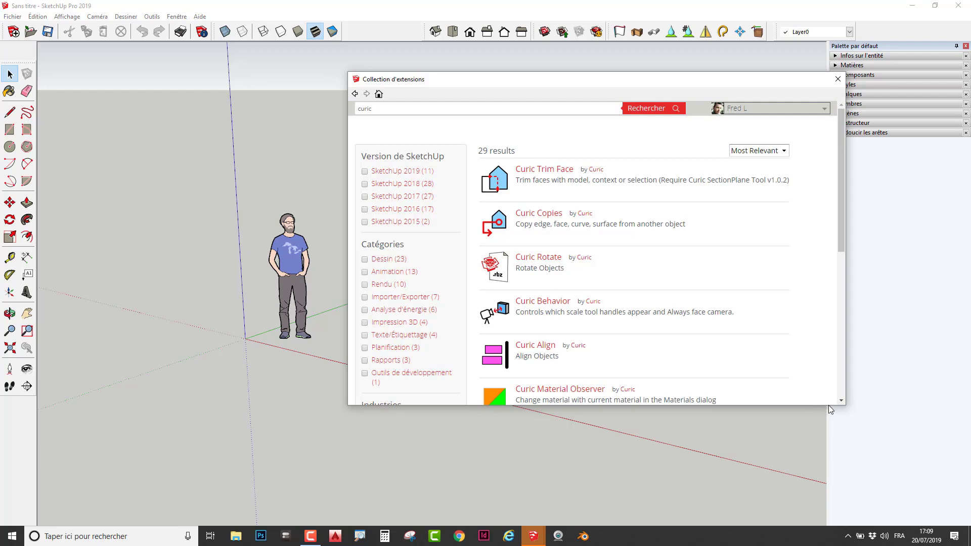
Find Curic Align in the search results and install it, granting the requested file access
{"action": "left_click_drag", "start_coordinate": [829, 405], "coordinate": [818, 496]}
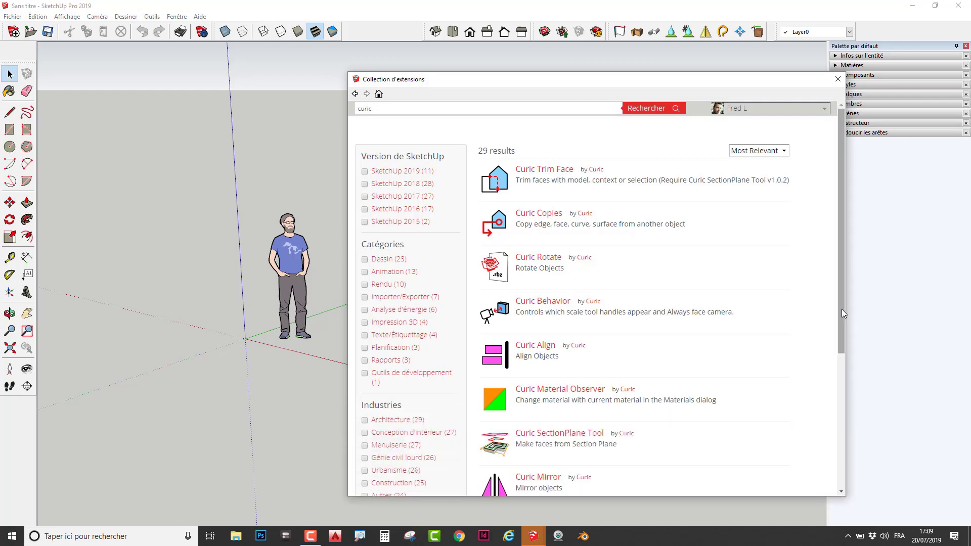
{"action": "left_click_drag", "start_coordinate": [842, 305], "coordinate": [825, 394]}
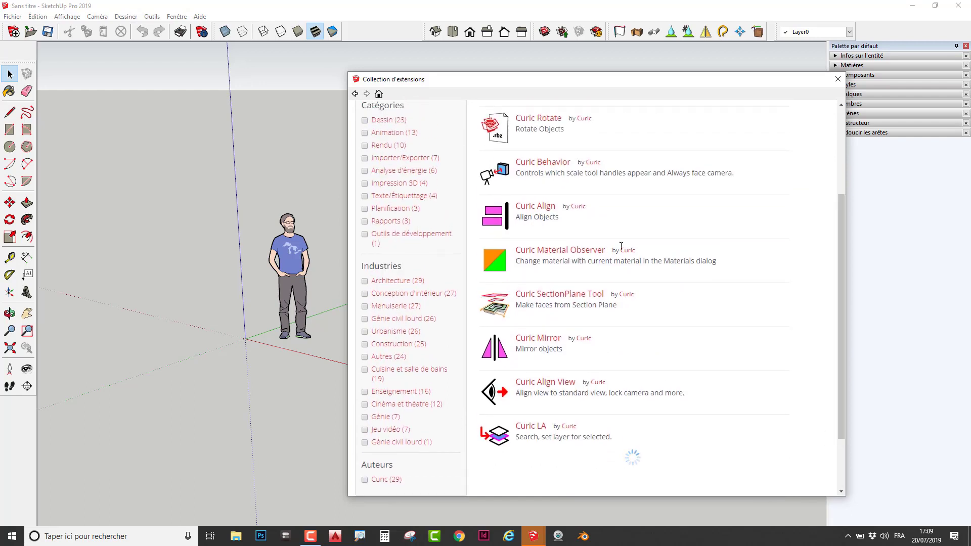
{"action": "left_click", "coordinate": [543, 208]}
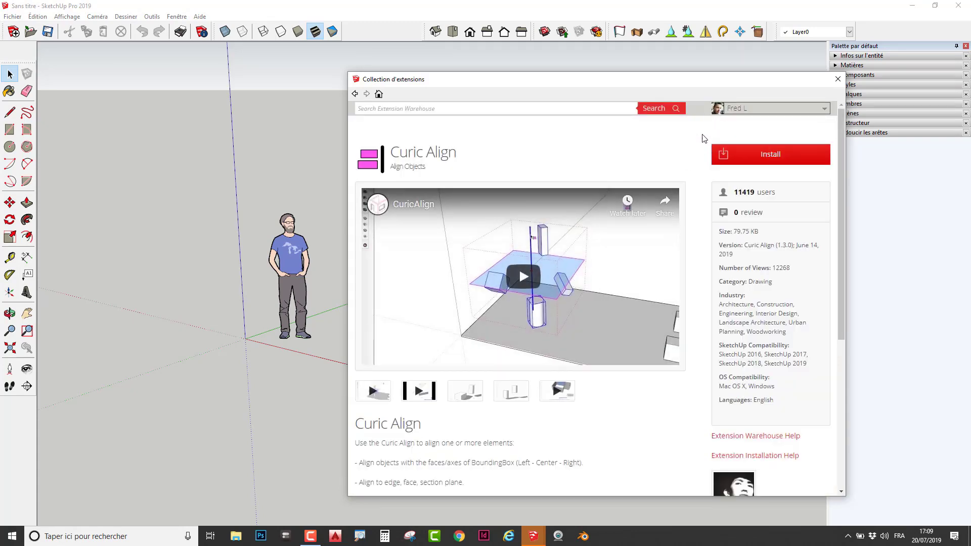
{"action": "left_click", "coordinate": [765, 159]}
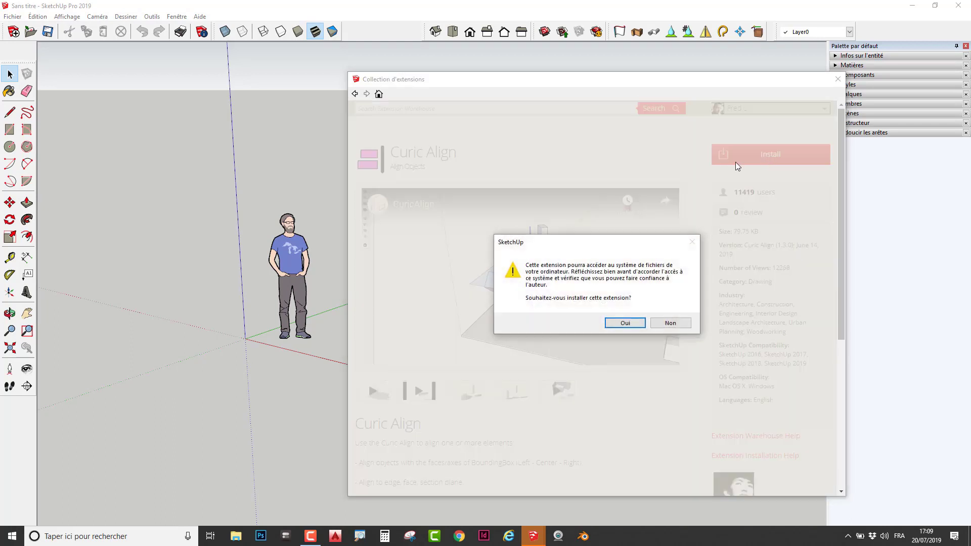
{"action": "left_click", "coordinate": [627, 324]}
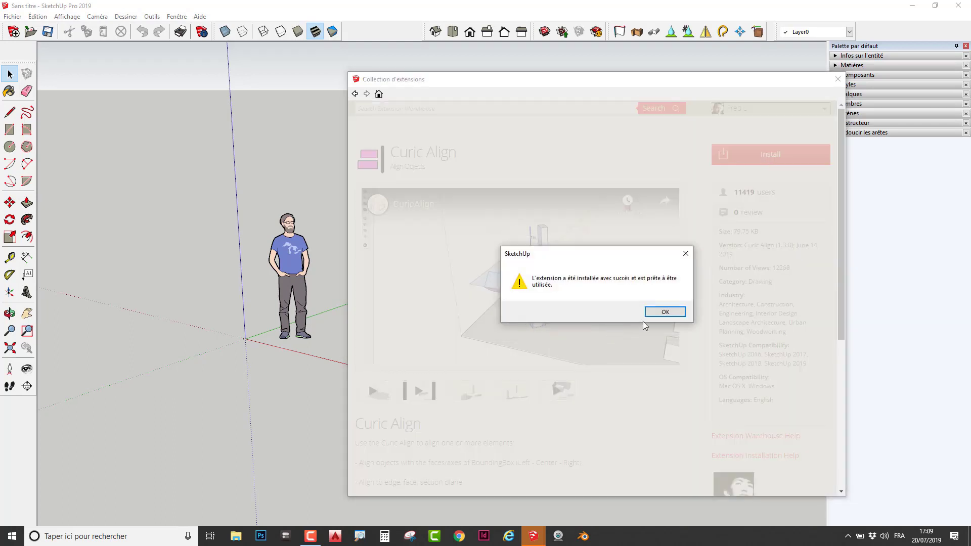
{"action": "left_click", "coordinate": [656, 314]}
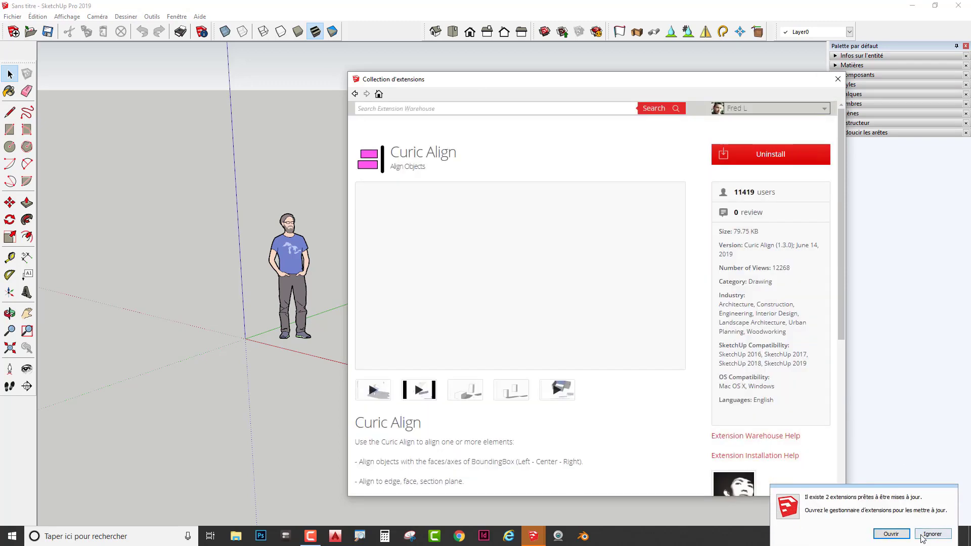
Return to the search results and install Curic Mirror, accepting file access and ignoring the extension updates
{"action": "left_click", "coordinate": [355, 94]}
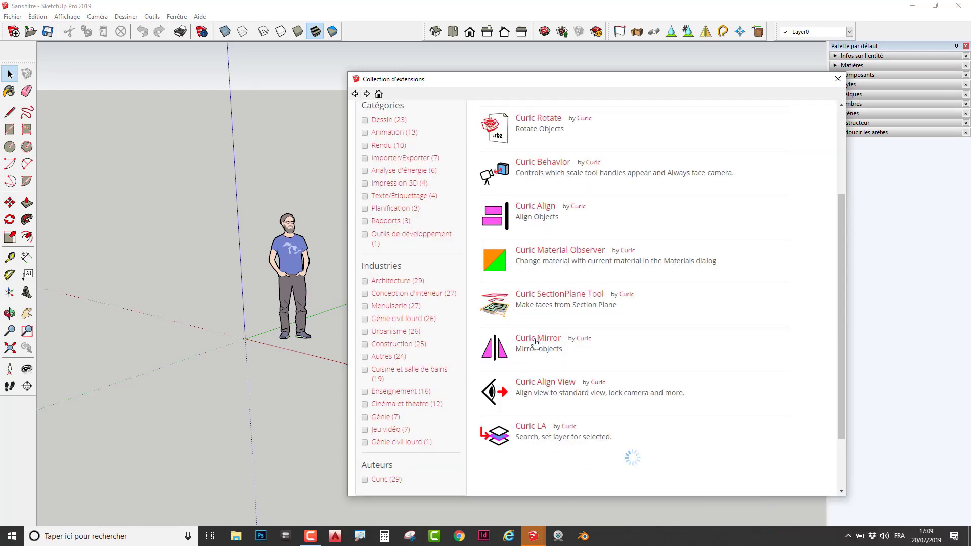
{"action": "left_click", "coordinate": [535, 343]}
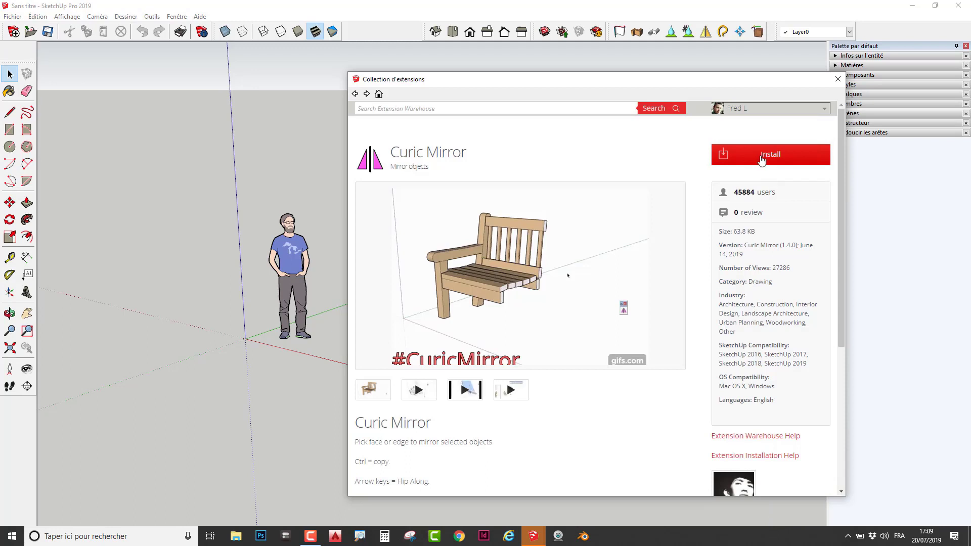
{"action": "left_click", "coordinate": [762, 157]}
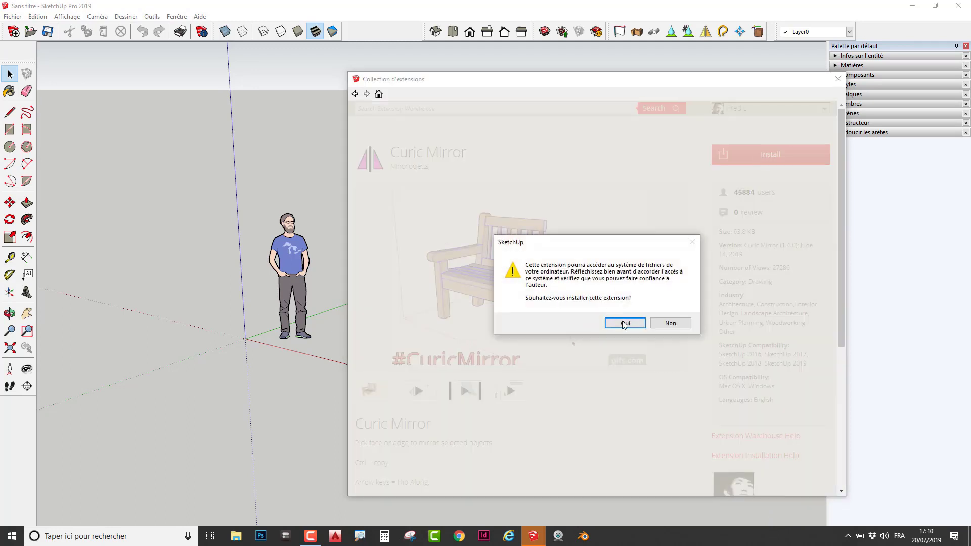
{"action": "left_click", "coordinate": [624, 323]}
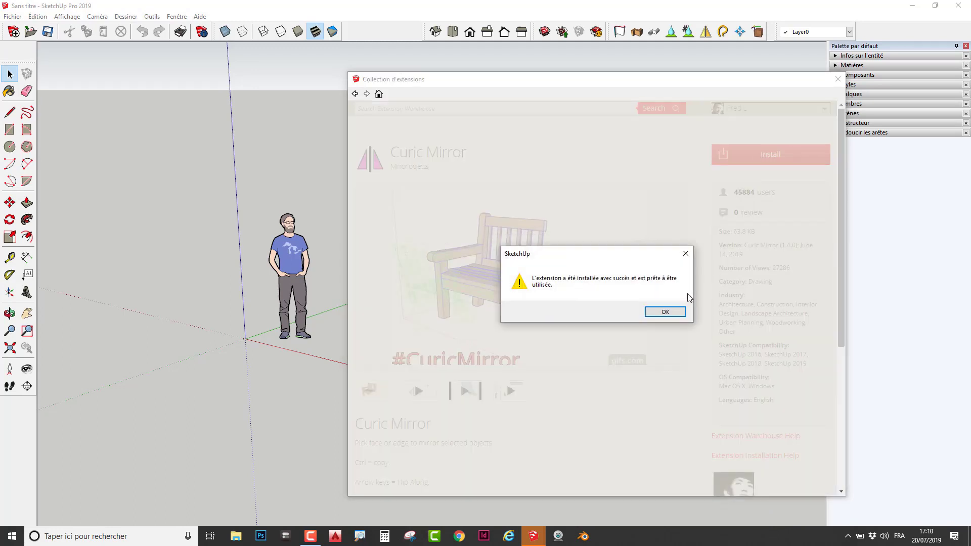
{"action": "left_click", "coordinate": [663, 313]}
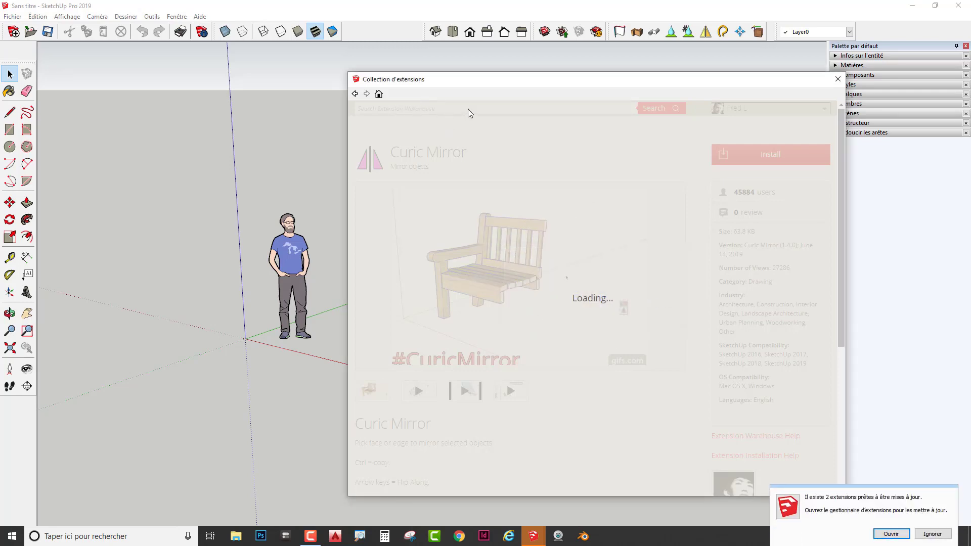
{"action": "left_click", "coordinate": [923, 532]}
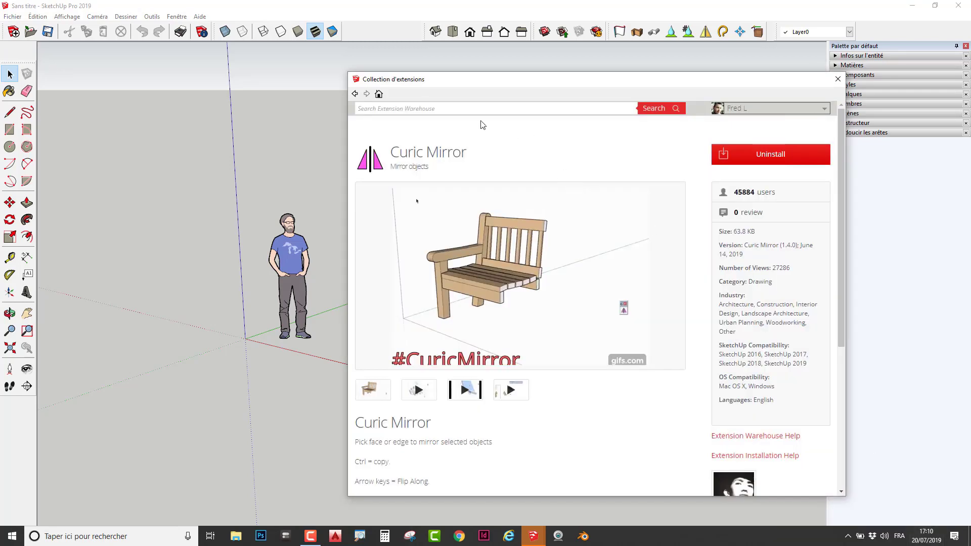
Search the Extension Warehouse for "curic space" and open the Curic Space extension page
{"action": "left_click", "coordinate": [454, 111]}
{"action": "type", "text": "curic s"}
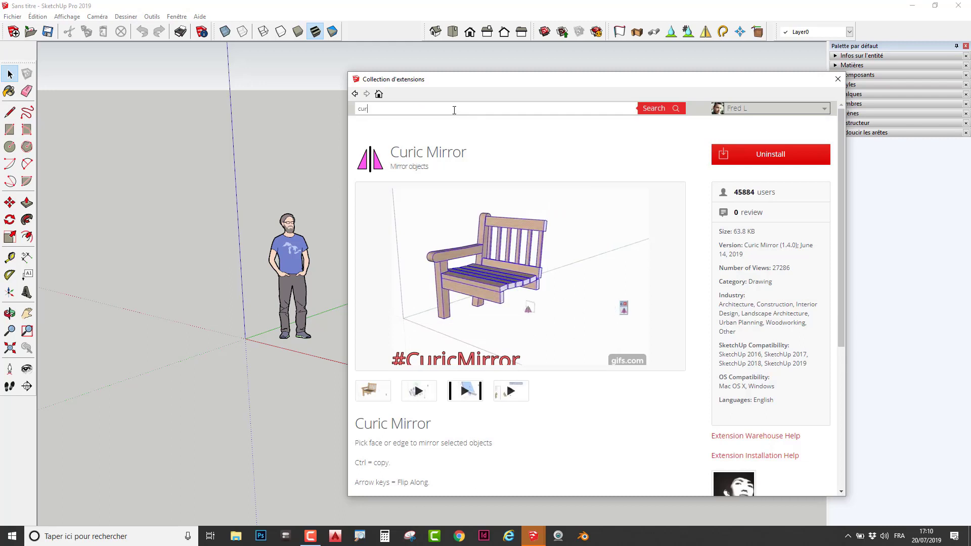
{"action": "type", "text": "pace"}
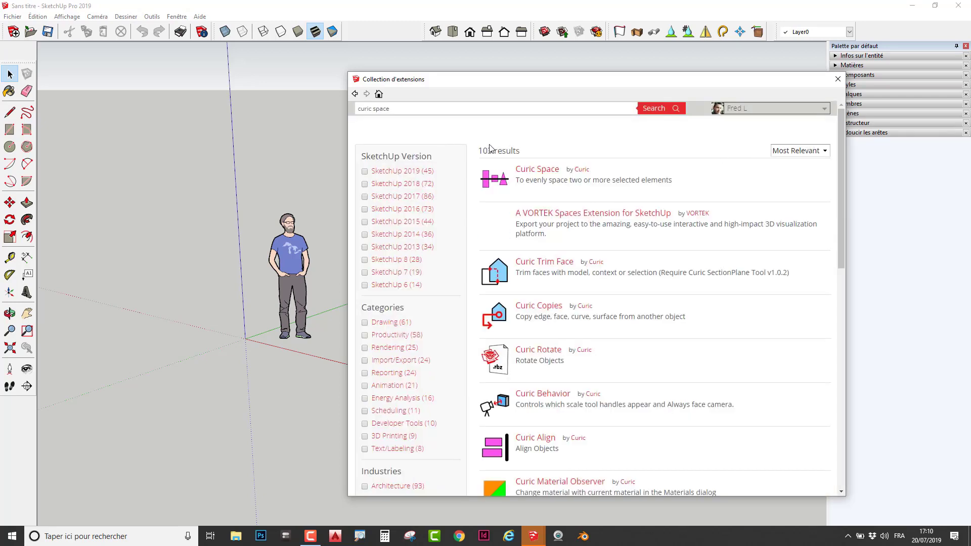
{"action": "left_click", "coordinate": [538, 172]}
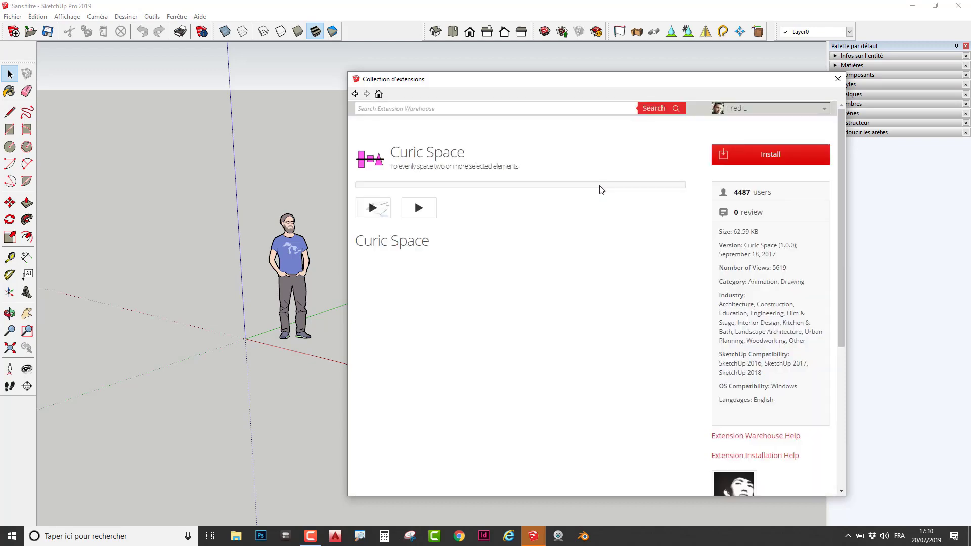
Install Curic Space despite the version compatibility warning, grant it file access, and close the Extension Warehouse
{"action": "left_click", "coordinate": [783, 153]}
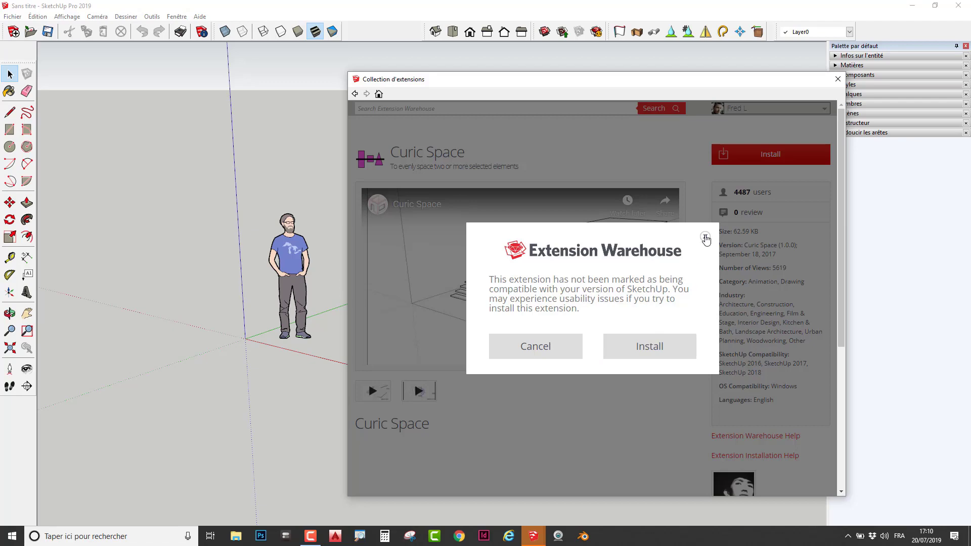
{"action": "left_click", "coordinate": [706, 236]}
{"action": "left_click", "coordinate": [768, 154]}
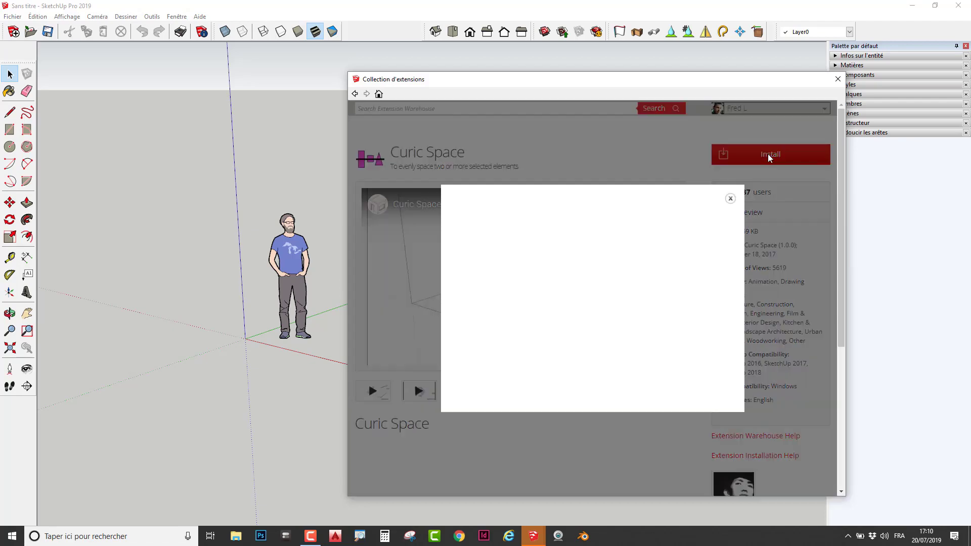
{"action": "left_click", "coordinate": [629, 356]}
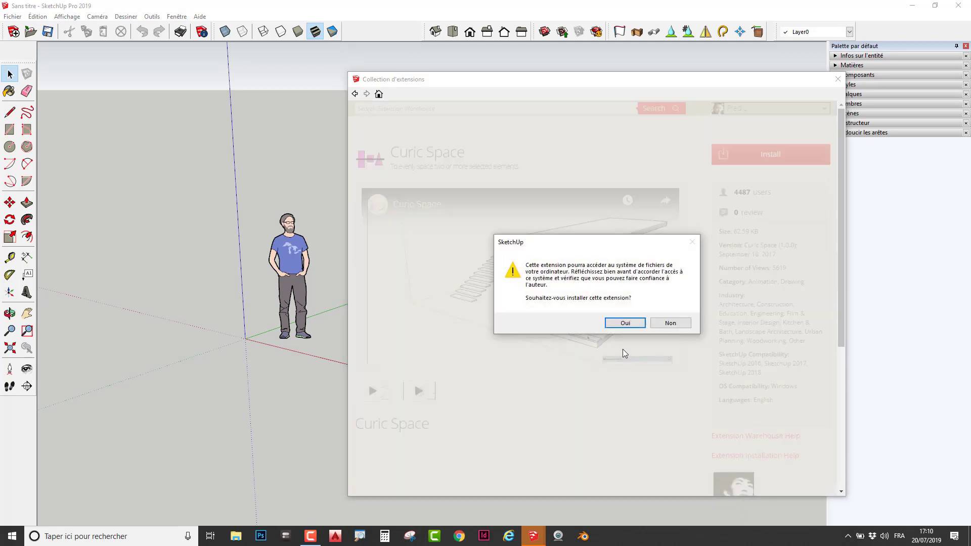
{"action": "left_click", "coordinate": [630, 320]}
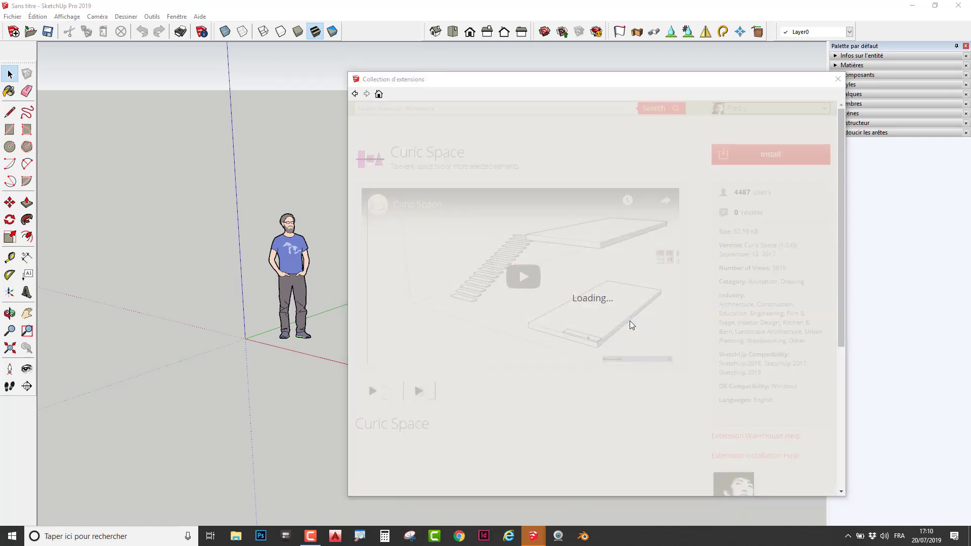
{"action": "left_click", "coordinate": [672, 311]}
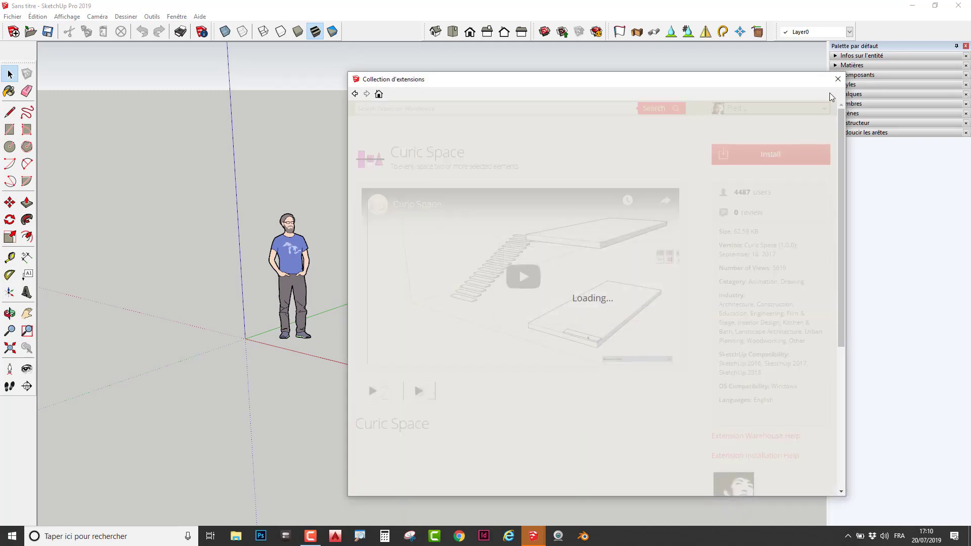
{"action": "left_click", "coordinate": [837, 79]}
{"action": "left_click", "coordinate": [929, 536]}
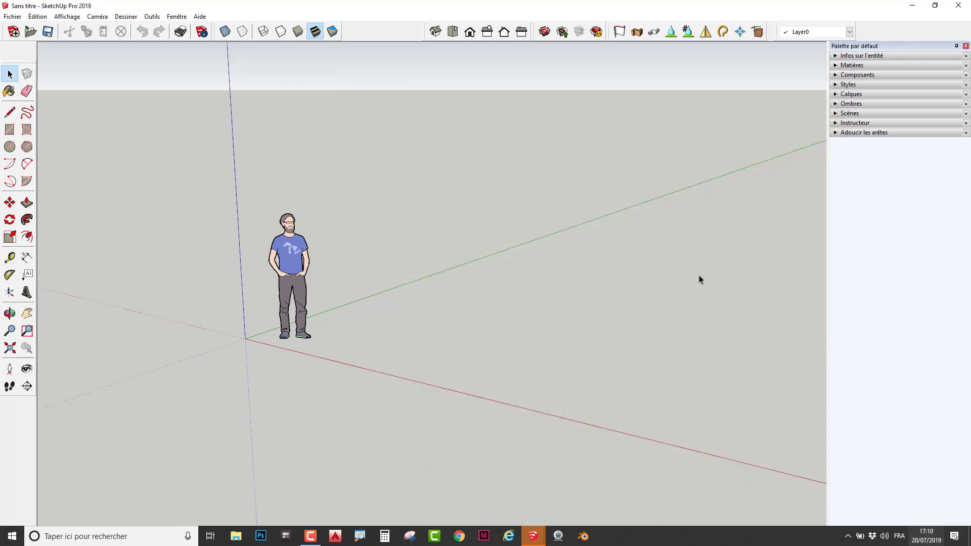
Check the list of available toolbars for the Curic extensions, leaving it unchanged
{"action": "left_click", "coordinate": [66, 17]}
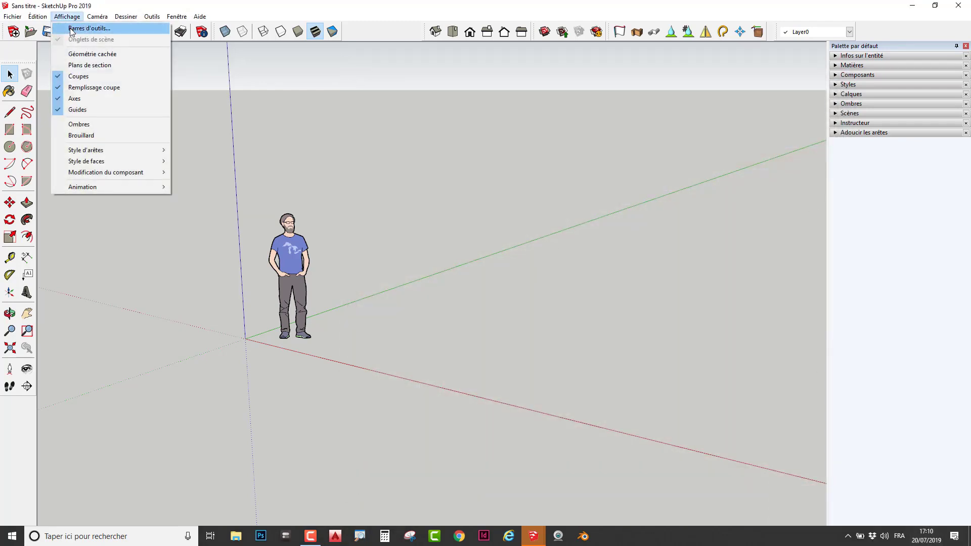
{"action": "left_click", "coordinate": [87, 28]}
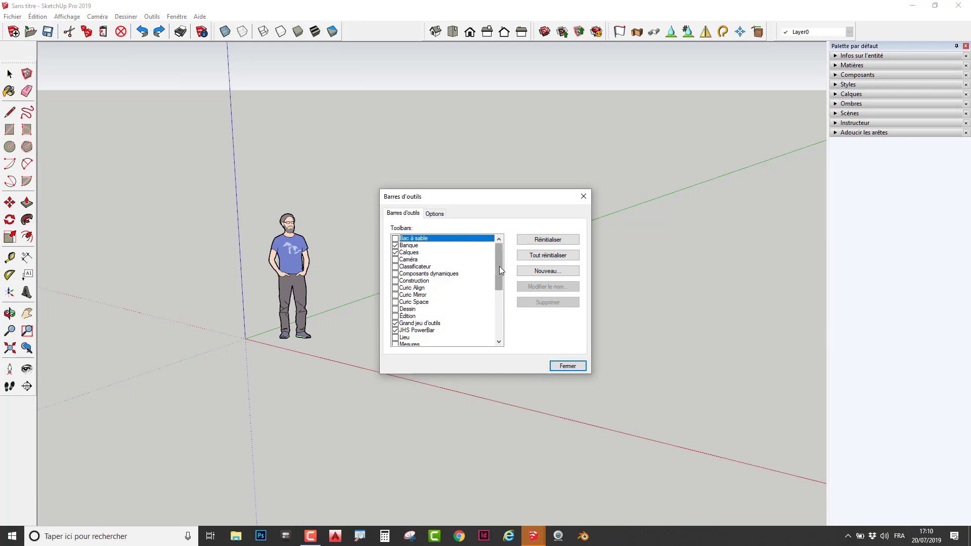
{"action": "mouse_move", "coordinate": [499, 266]}
{"action": "left_mouse_down"}
{"action": "mouse_move", "coordinate": [489, 343]}
{"action": "mouse_move", "coordinate": [493, 249]}
{"action": "left_mouse_up"}
{"action": "left_click", "coordinate": [568, 366]}
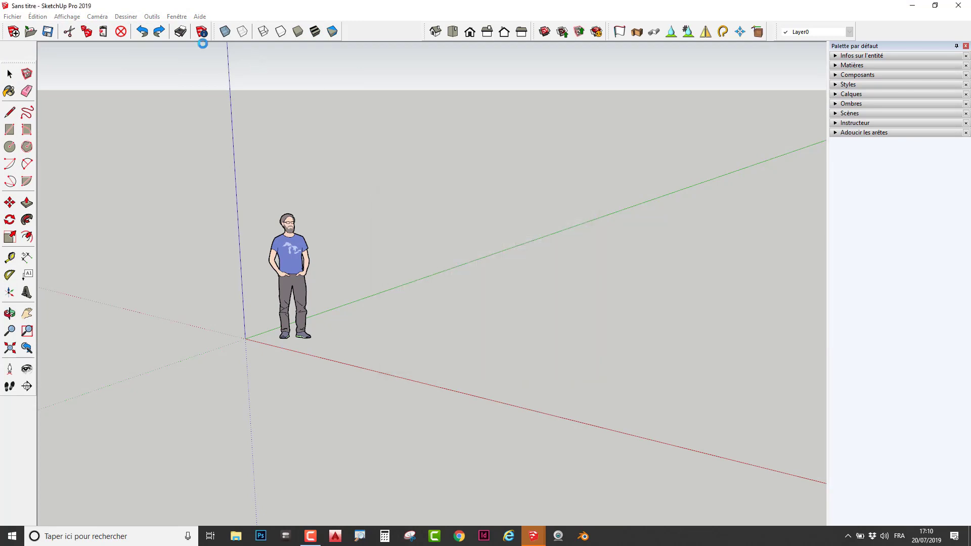
Review the installed extensions and their activation status in the Extension Manager, including its management page, and close it
{"action": "left_click", "coordinate": [176, 16]}
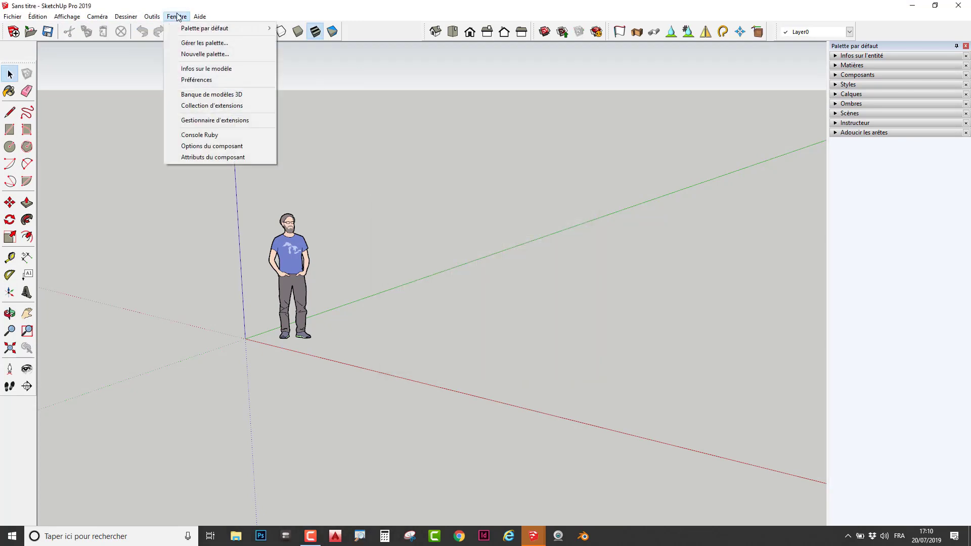
{"action": "left_click", "coordinate": [225, 120]}
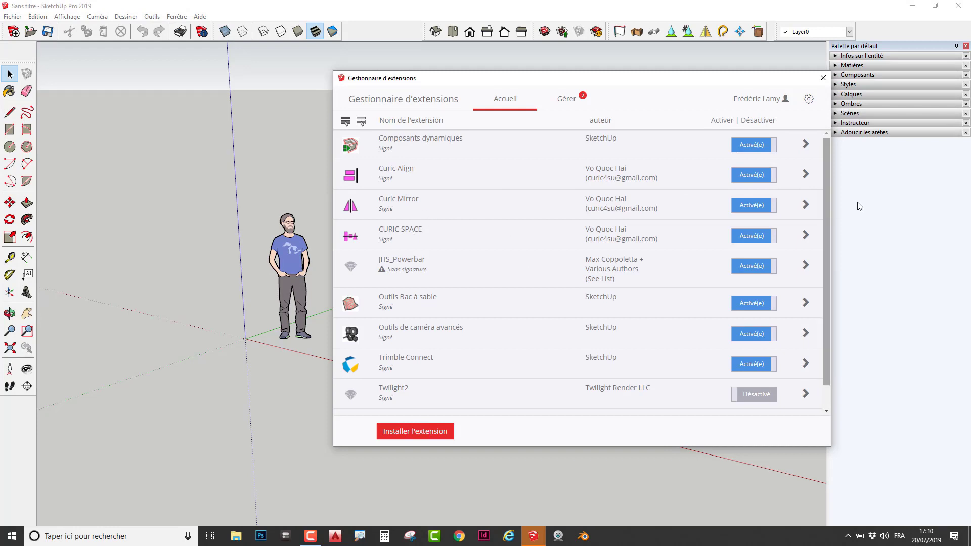
{"action": "left_click", "coordinate": [565, 99]}
{"action": "left_click", "coordinate": [505, 100]}
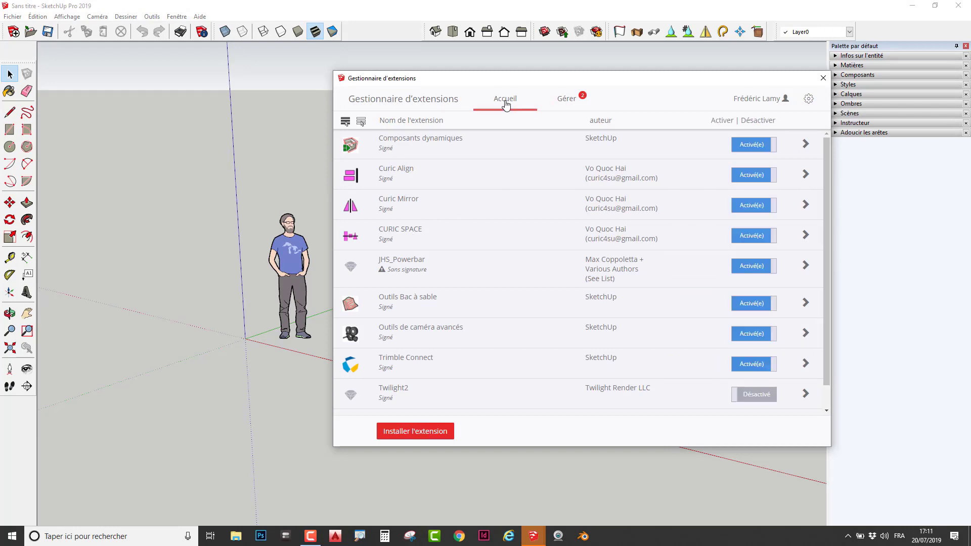
{"action": "left_click", "coordinate": [821, 80]}
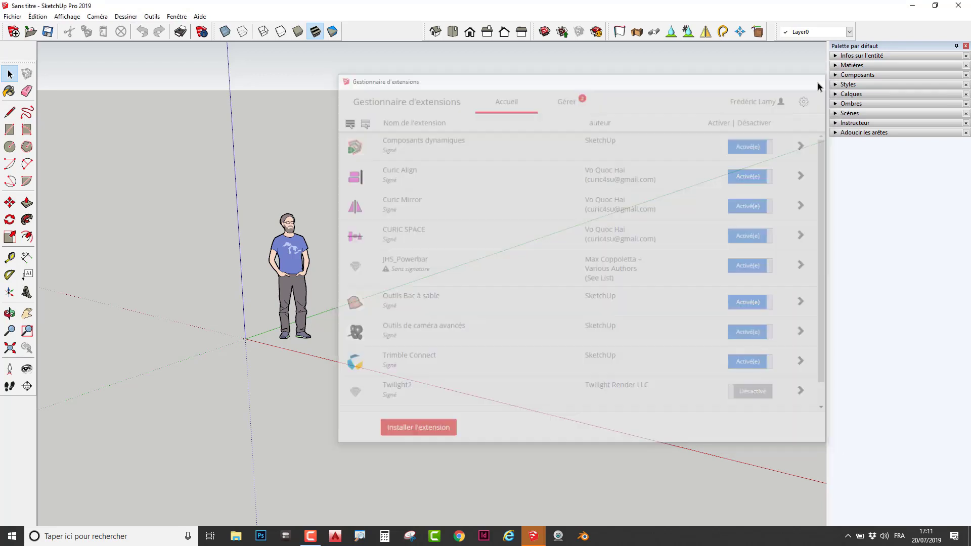
Enable the Curic Align, Curic Mirror and Curic Space toolbars
{"action": "left_click", "coordinate": [66, 16]}
{"action": "left_click", "coordinate": [76, 29]}
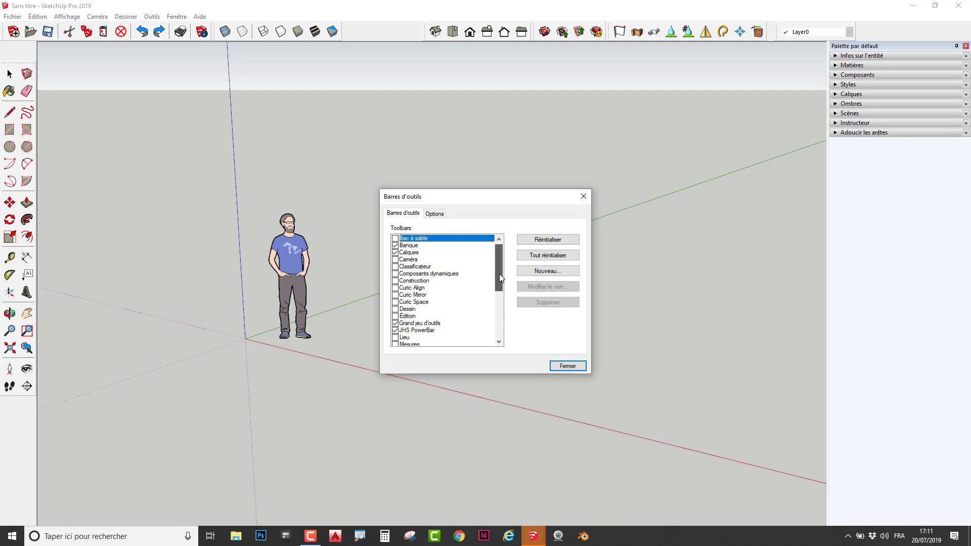
{"action": "left_click", "coordinate": [395, 287]}
{"action": "left_click", "coordinate": [395, 295]}
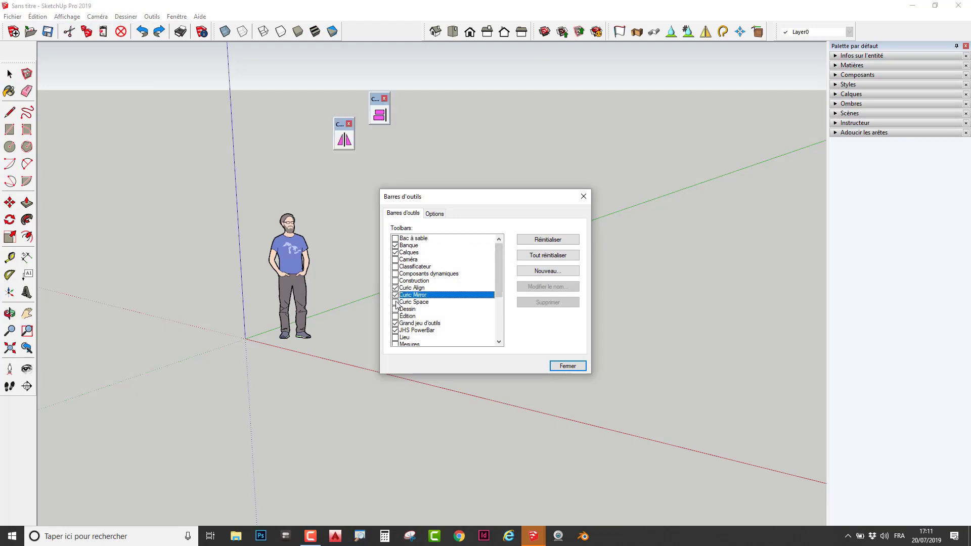
{"action": "left_click", "coordinate": [395, 302]}
{"action": "left_click", "coordinate": [567, 366]}
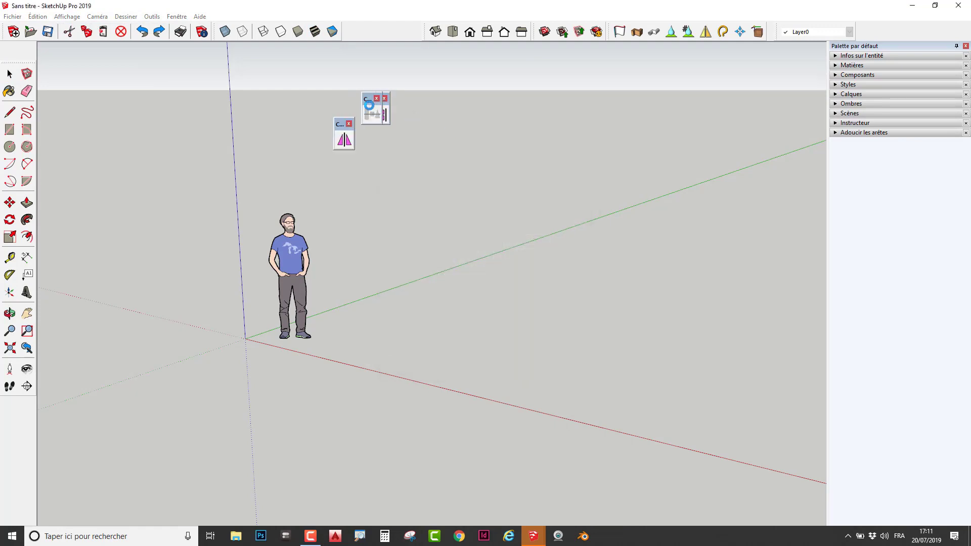
Dock the Curic Space and Curic Align toolbars in a row beneath the existing toolbars and leave Curic Mirror floating over the model
{"action": "left_click_drag", "start_coordinate": [359, 87], "coordinate": [382, 49]}
{"action": "left_click_drag", "start_coordinate": [378, 111], "coordinate": [394, 49]}
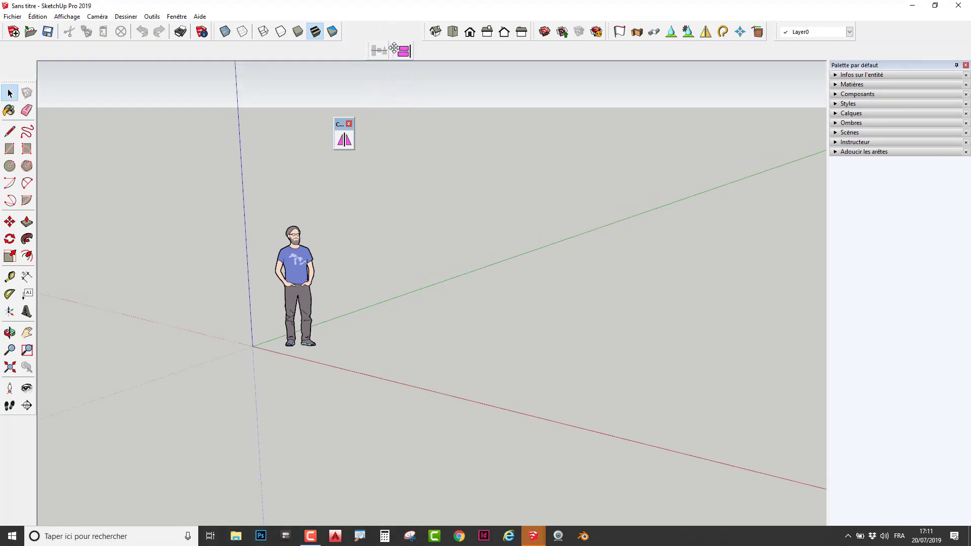
{"action": "left_click_drag", "start_coordinate": [342, 121], "coordinate": [420, 51]}
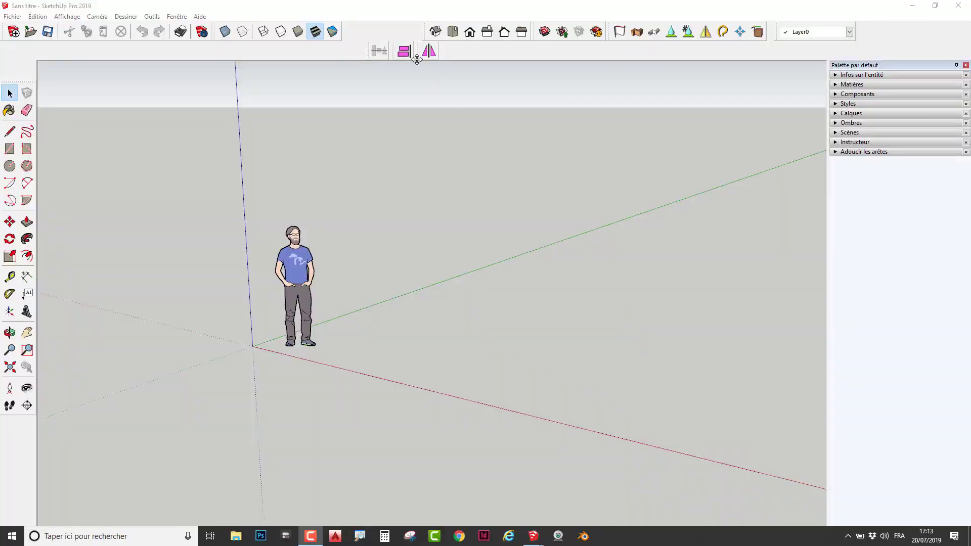
{"action": "left_click_drag", "start_coordinate": [423, 51], "coordinate": [658, 83]}
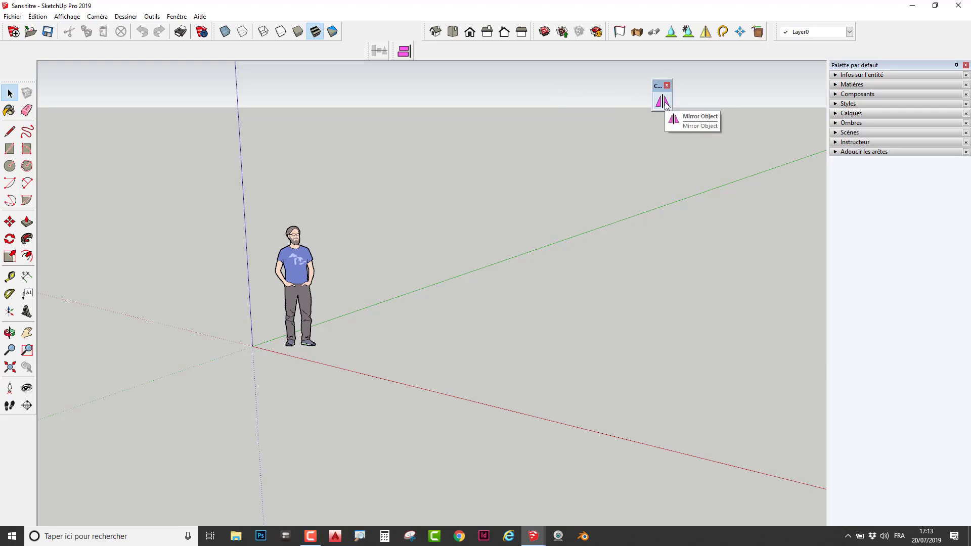
{"action": "left_click_drag", "start_coordinate": [657, 85], "coordinate": [622, 104]}
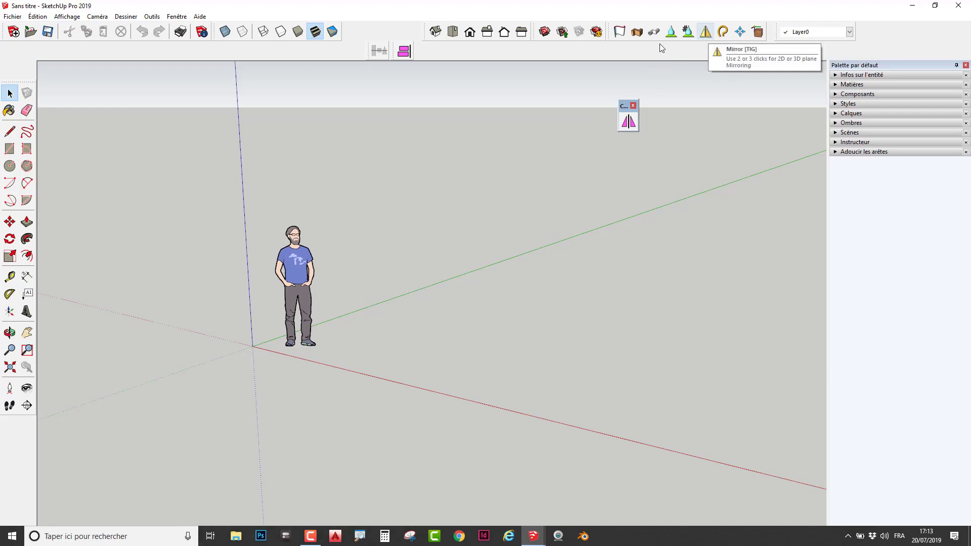
Draw a rectangle on the ground near the red axis and Push/Pull it up into a tall box
{"action": "left_click", "coordinate": [9, 148]}
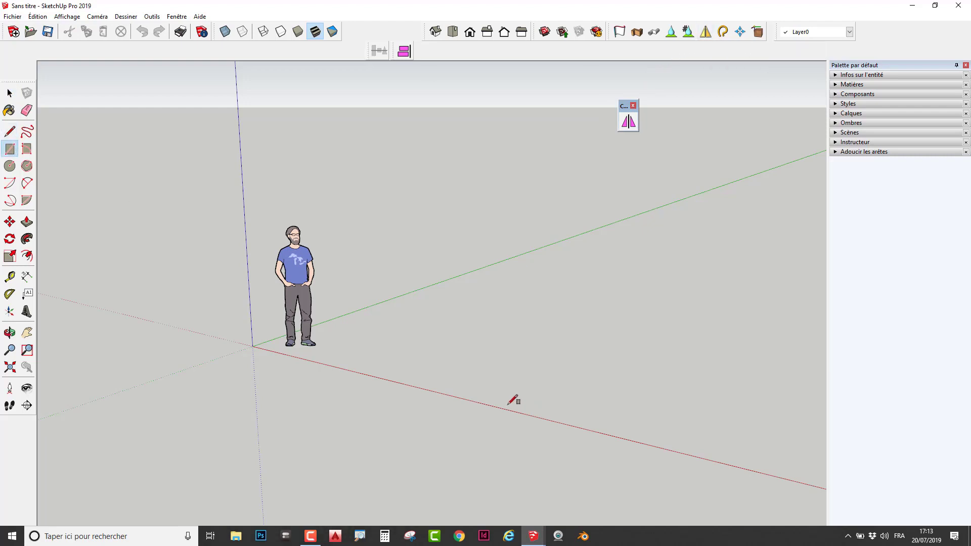
{"action": "left_click", "coordinate": [425, 374]}
{"action": "left_click", "coordinate": [556, 361]}
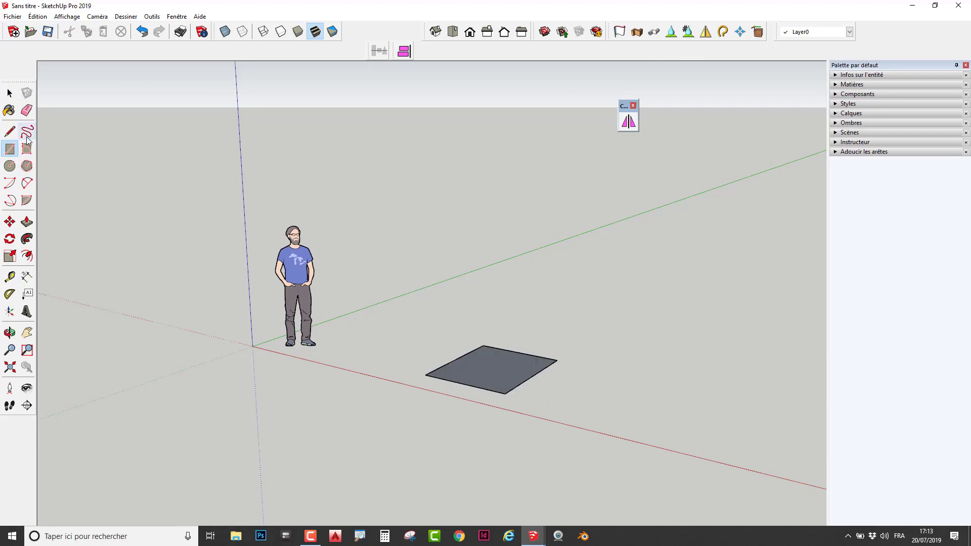
{"action": "left_click", "coordinate": [27, 221]}
{"action": "left_click", "coordinate": [459, 351]}
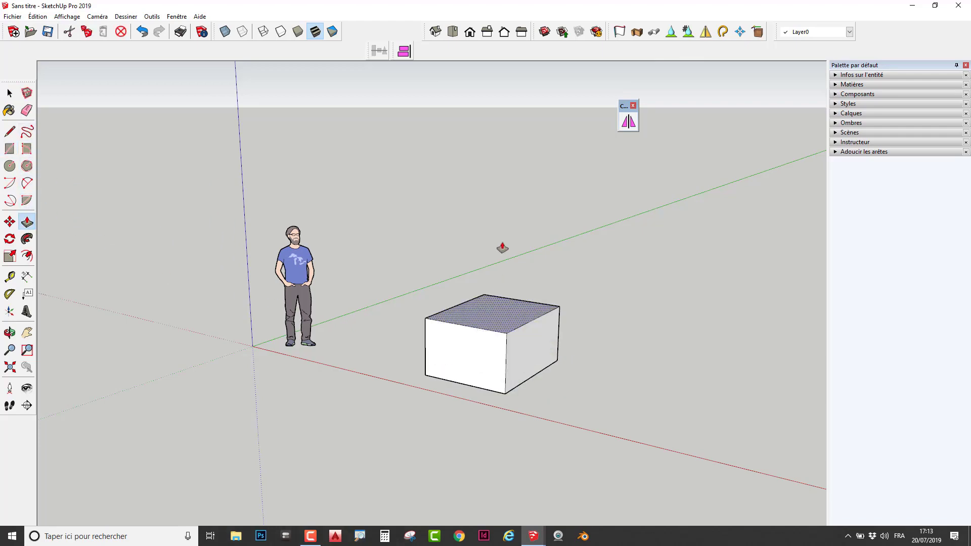
{"action": "left_click", "coordinate": [462, 278]}
Draw a diagonal line across the box's front face from the upper right corner to the lower left corner
{"action": "scroll", "coordinate": [513, 262], "scroll_direction": "up", "scroll_amount": 5}
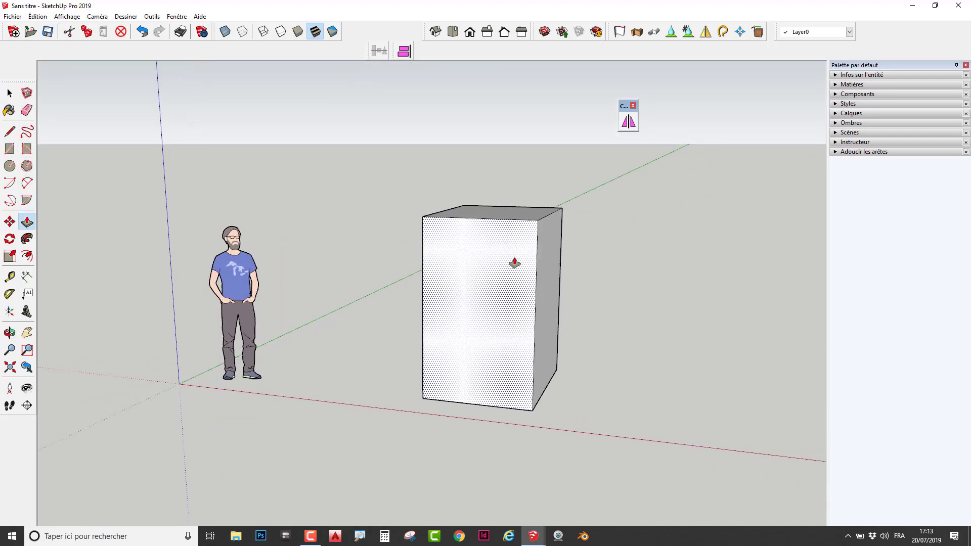
{"action": "left_click", "coordinate": [11, 131]}
{"action": "left_click", "coordinate": [546, 206]}
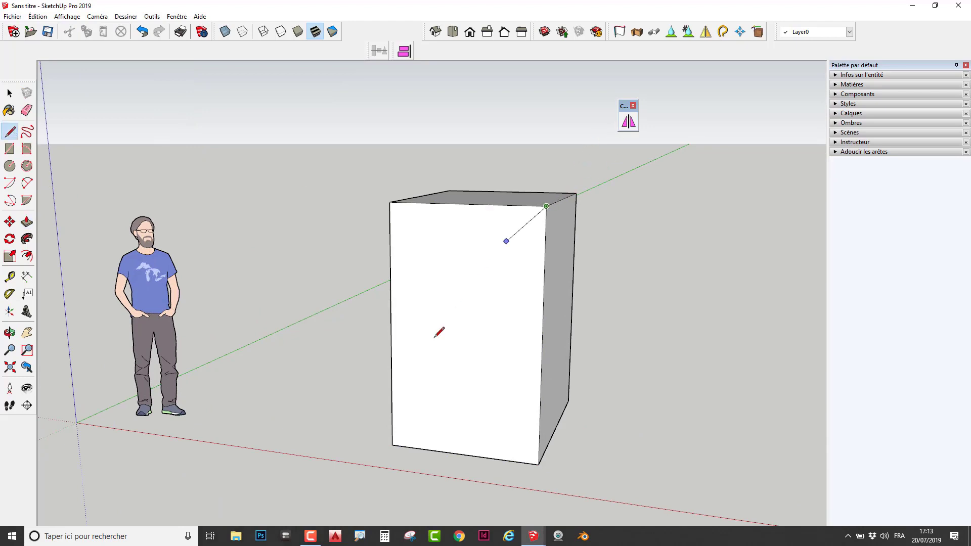
{"action": "left_click", "coordinate": [394, 442]}
{"action": "middle_click_drag", "start_coordinate": [494, 305], "coordinate": [485, 283]}
Push the upper triangle of the front face through the box's full depth to leave a triangular wedge
{"action": "left_click", "coordinate": [27, 221]}
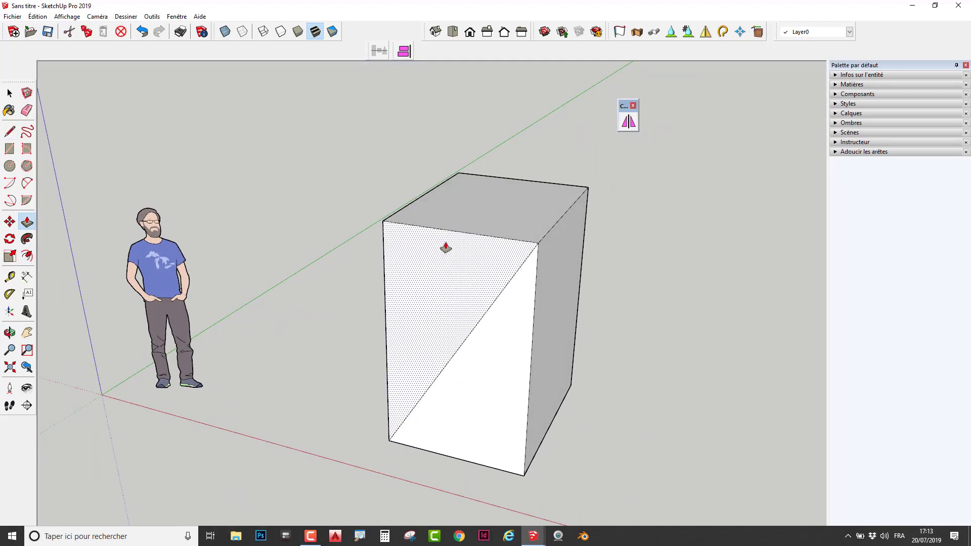
{"action": "left_click", "coordinate": [446, 247]}
{"action": "left_click", "coordinate": [524, 177]}
{"action": "middle_click_drag", "start_coordinate": [457, 345], "coordinate": [551, 261]}
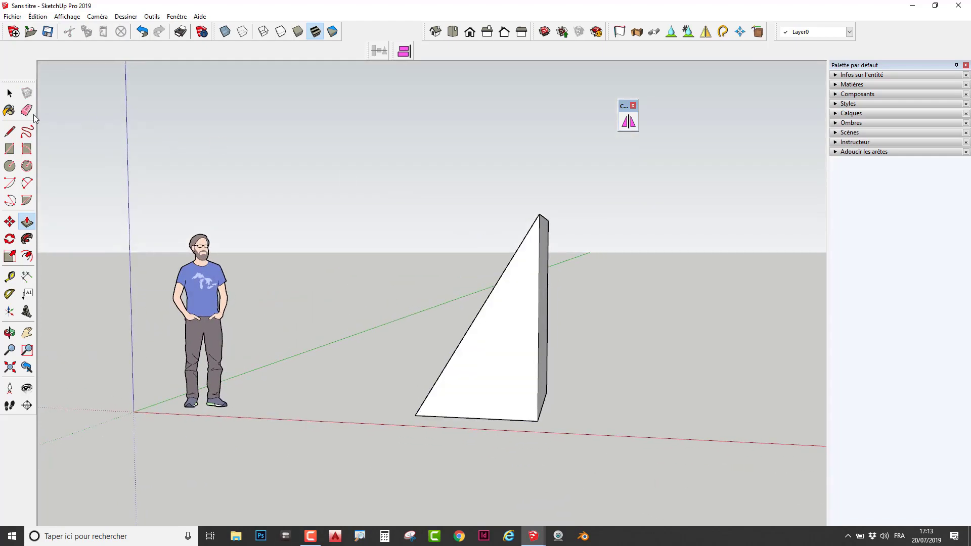
Select the whole wedge and mirror it with Curic Mirror across its tall vertical rectangular face
{"action": "left_click", "coordinate": [10, 93]}
{"action": "left_click_drag", "start_coordinate": [347, 152], "coordinate": [622, 458]}
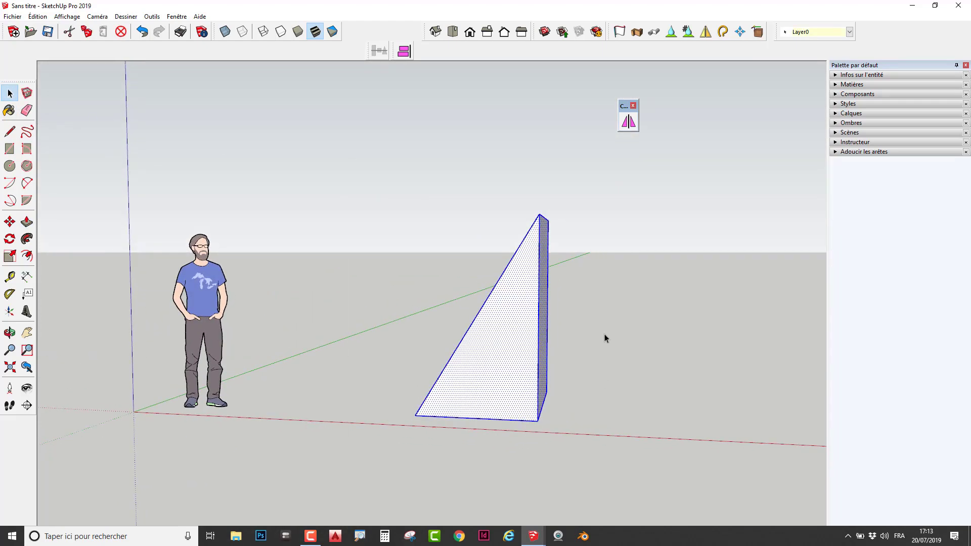
{"action": "middle_click_drag", "start_coordinate": [605, 334], "coordinate": [584, 423]}
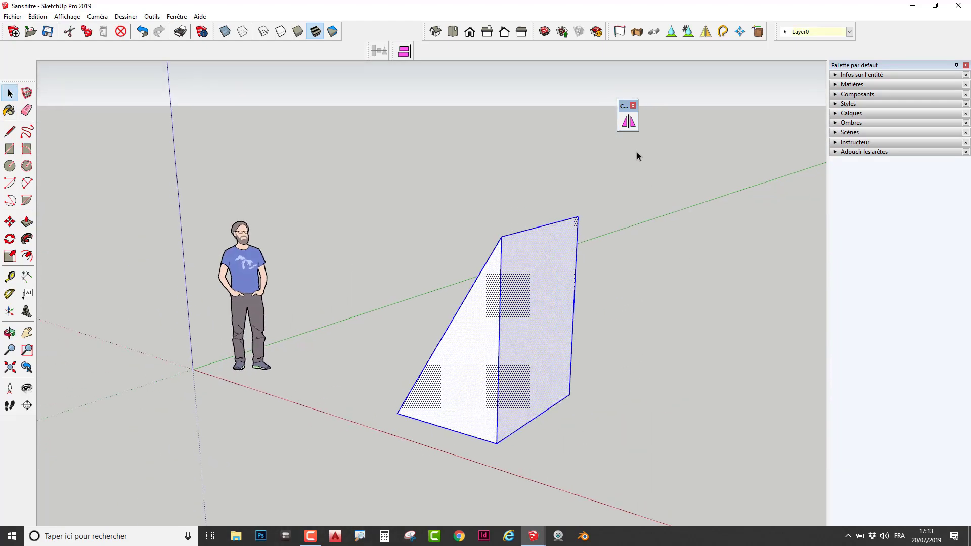
{"action": "left_click", "coordinate": [628, 123]}
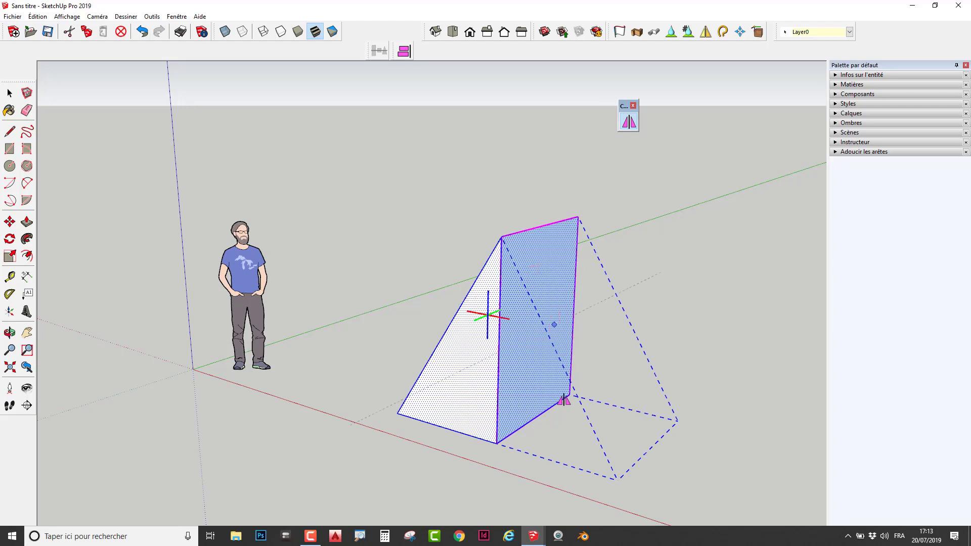
{"action": "middle_click_drag", "start_coordinate": [564, 399], "coordinate": [572, 156]}
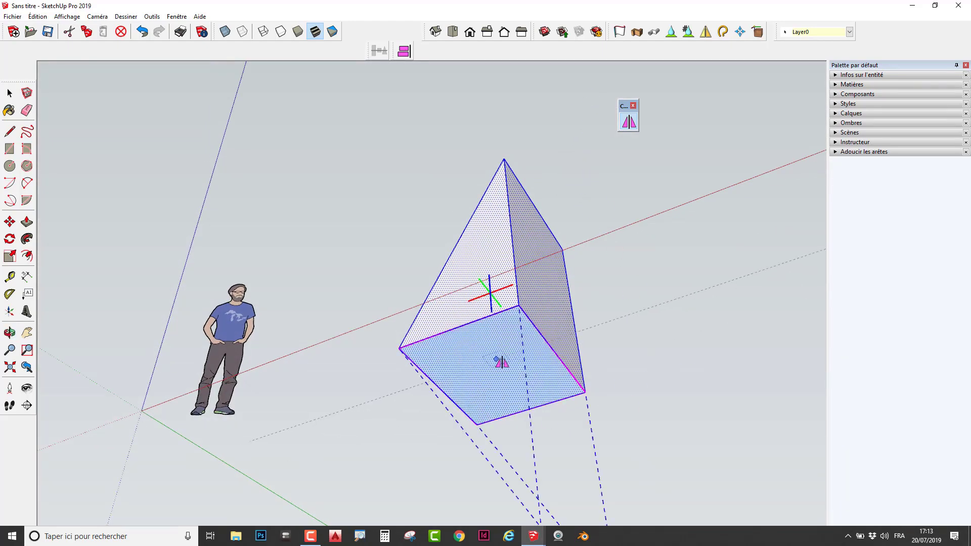
{"action": "scroll", "coordinate": [504, 360], "scroll_direction": "down", "scroll_amount": 2}
{"action": "middle_click_drag", "start_coordinate": [504, 360], "coordinate": [594, 460]}
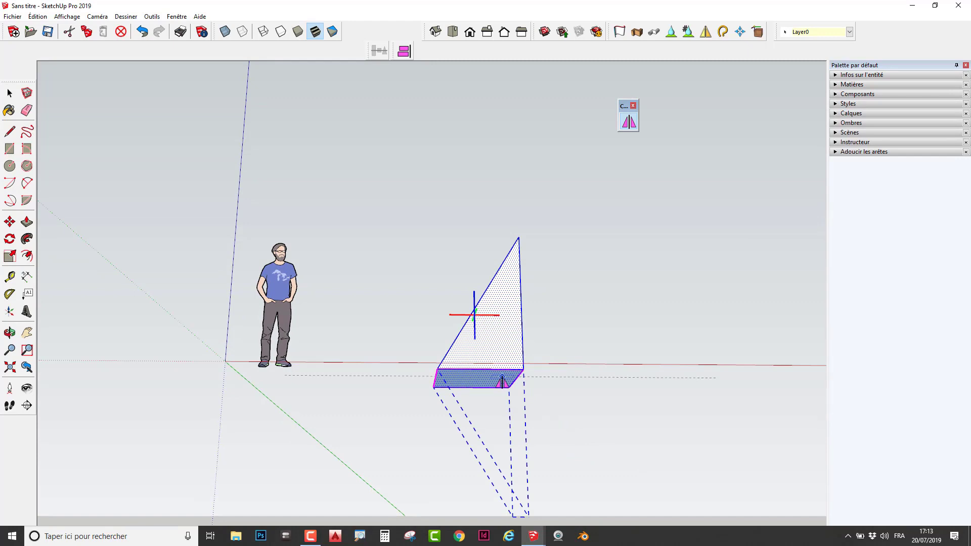
{"action": "middle_click_drag", "start_coordinate": [598, 320], "coordinate": [461, 463]}
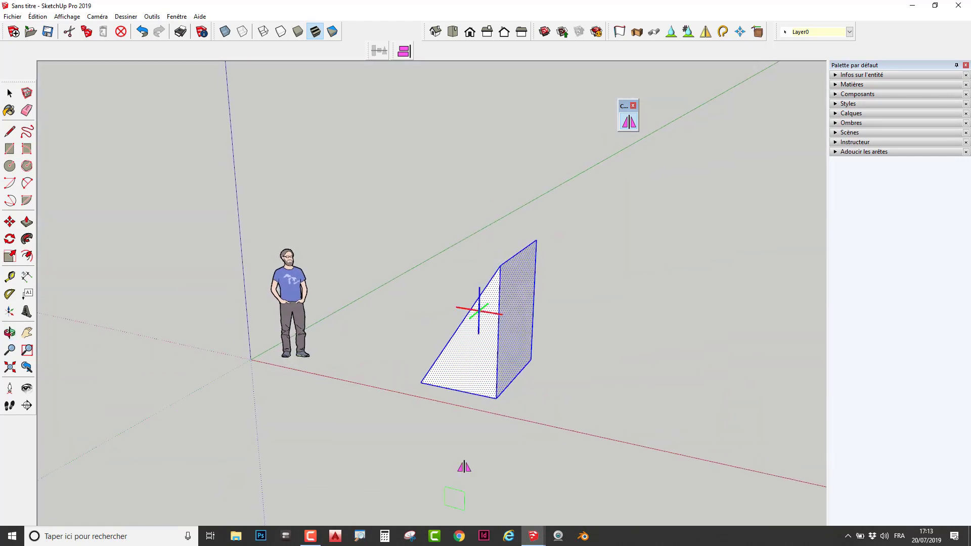
{"action": "left_click", "coordinate": [522, 339]}
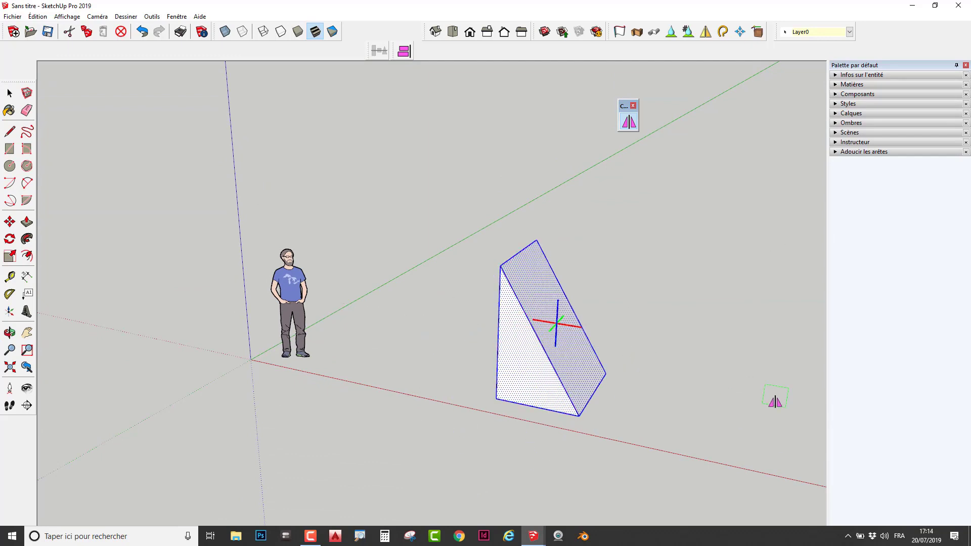
Mirror the wedge across its front triangular face and twice across its sloped face
{"action": "left_click", "coordinate": [527, 364]}
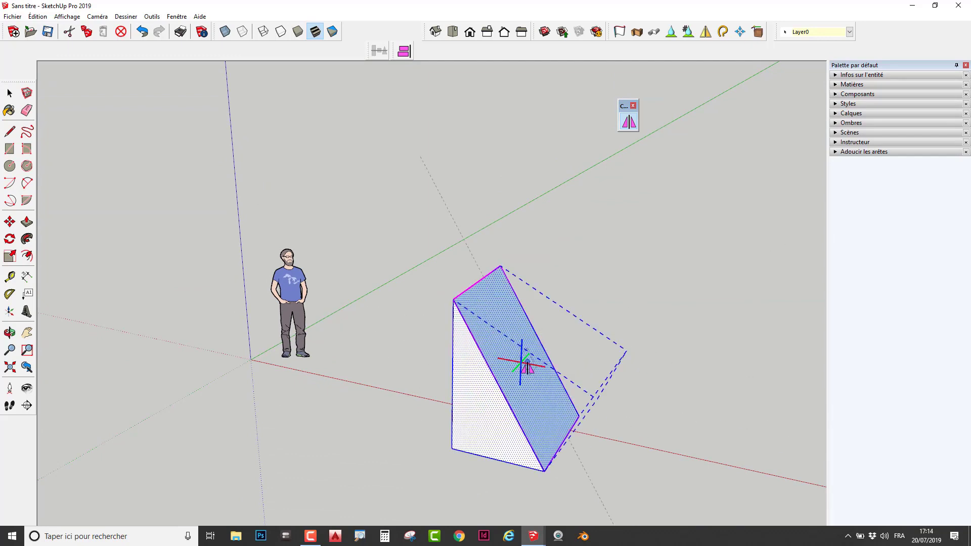
{"action": "left_click", "coordinate": [527, 338]}
{"action": "middle_click_drag", "start_coordinate": [574, 325], "coordinate": [541, 314]}
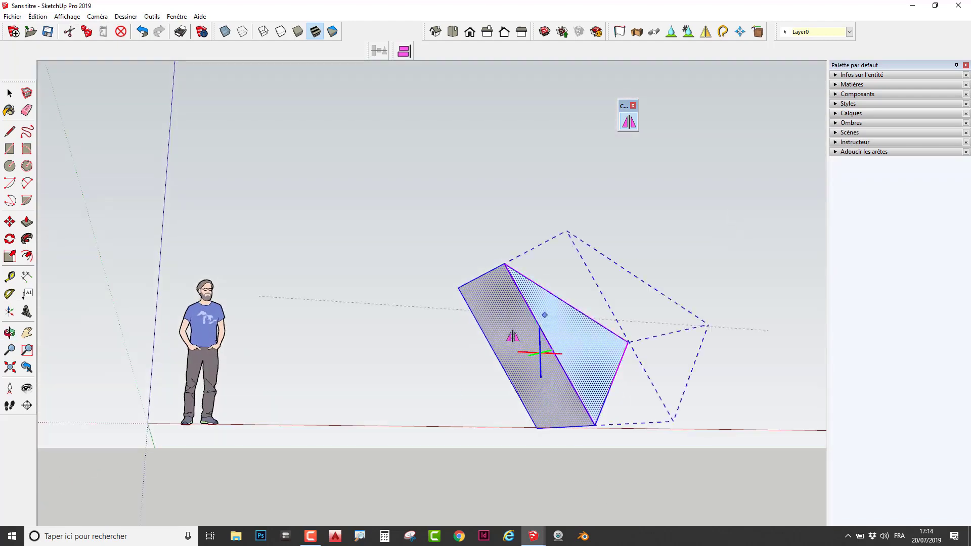
{"action": "left_click", "coordinate": [516, 330]}
Mirror the wedge repeatedly across its triangular and rectangular faces to change its position and orientation
{"action": "middle_click_drag", "start_coordinate": [564, 352], "coordinate": [395, 472]}
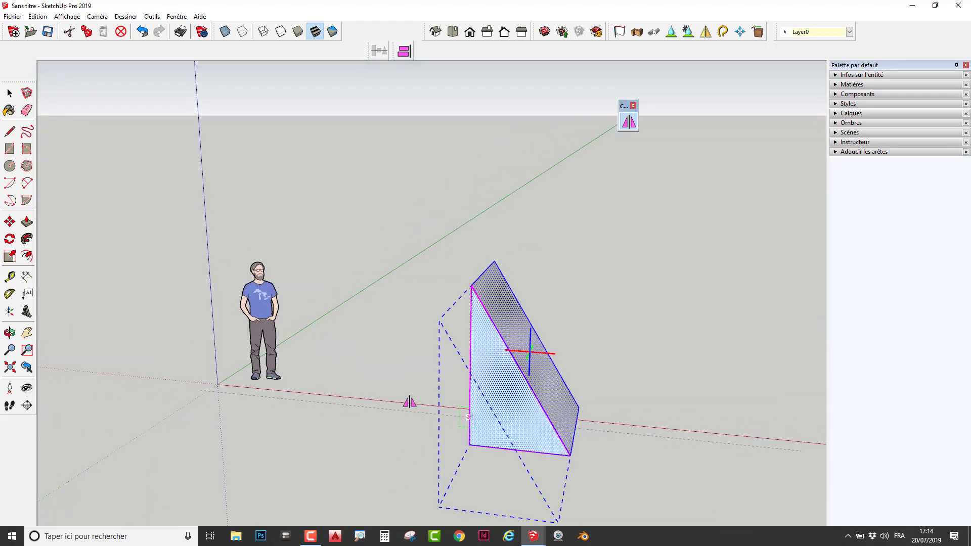
{"action": "middle_click_drag", "start_coordinate": [407, 400], "coordinate": [681, 351]}
{"action": "left_click", "coordinate": [487, 333]}
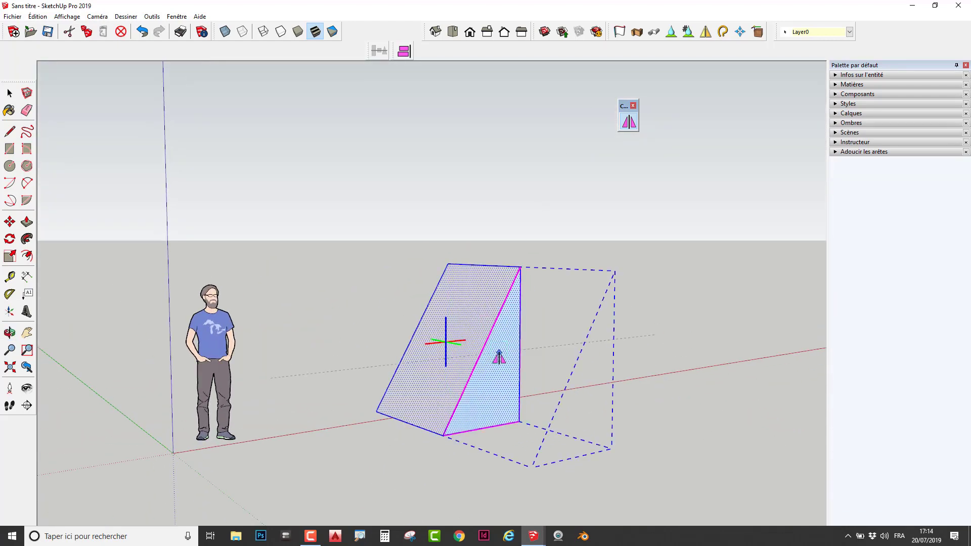
{"action": "left_click", "coordinate": [497, 350]}
{"action": "left_click", "coordinate": [542, 337]}
{"action": "middle_click_drag", "start_coordinate": [542, 337], "coordinate": [480, 323]}
{"action": "left_click", "coordinate": [481, 323]}
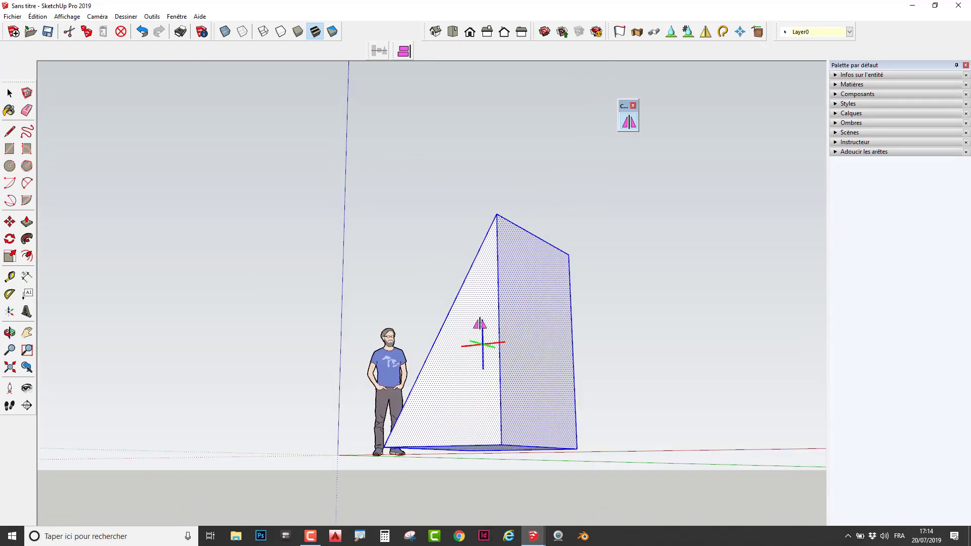
Mirror a copy of the wedge across its vertical rectangular face, keeping the original, to form a symmetrical triangular prism
{"action": "middle_click_drag", "start_coordinate": [449, 289], "coordinate": [271, 344]}
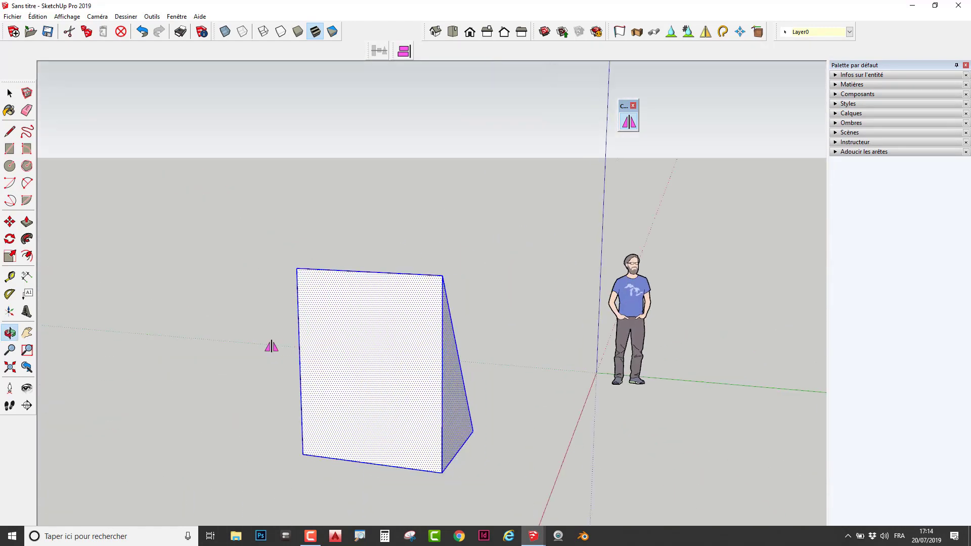
{"action": "left_click", "coordinate": [452, 387]}
{"action": "middle_click_drag", "start_coordinate": [452, 387], "coordinate": [455, 320]}
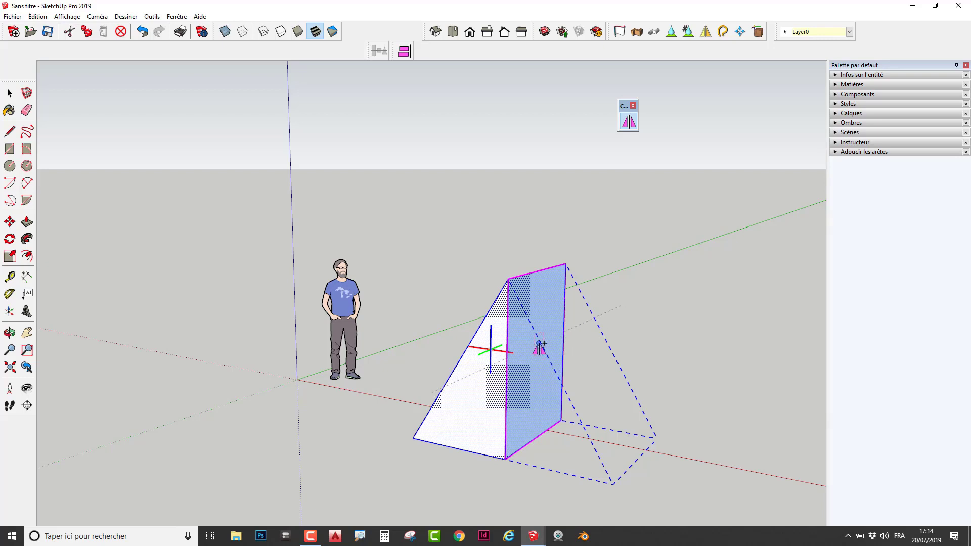
{"action": "middle_click_drag", "start_coordinate": [413, 425], "coordinate": [723, 386]}
Select the whole prism and mirror a copy of it across its front triangular face to double its length
{"action": "key", "text": "space"}
{"action": "left_click_drag", "start_coordinate": [678, 226], "coordinate": [384, 466]}
{"action": "left_click", "coordinate": [629, 121]}
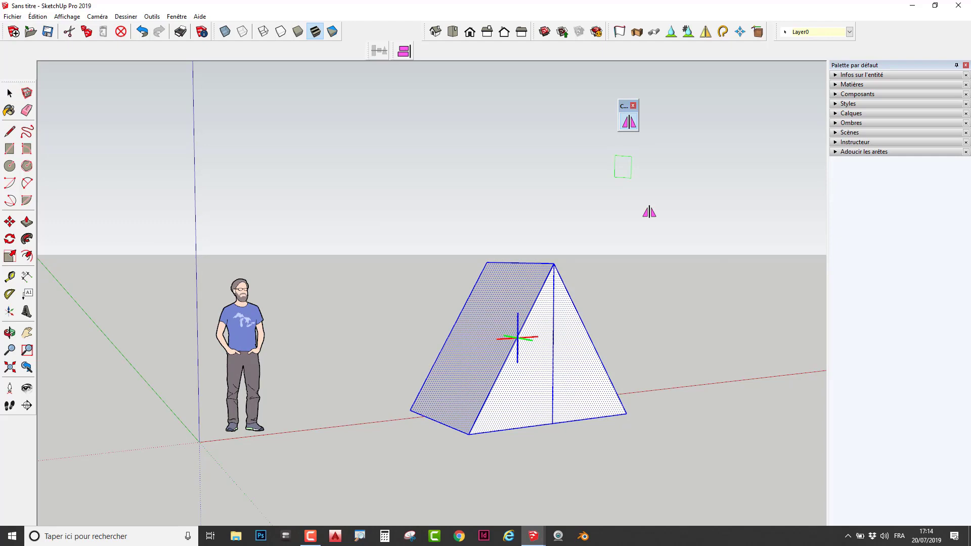
{"action": "left_click", "coordinate": [578, 357]}
{"action": "key", "text": "space"}
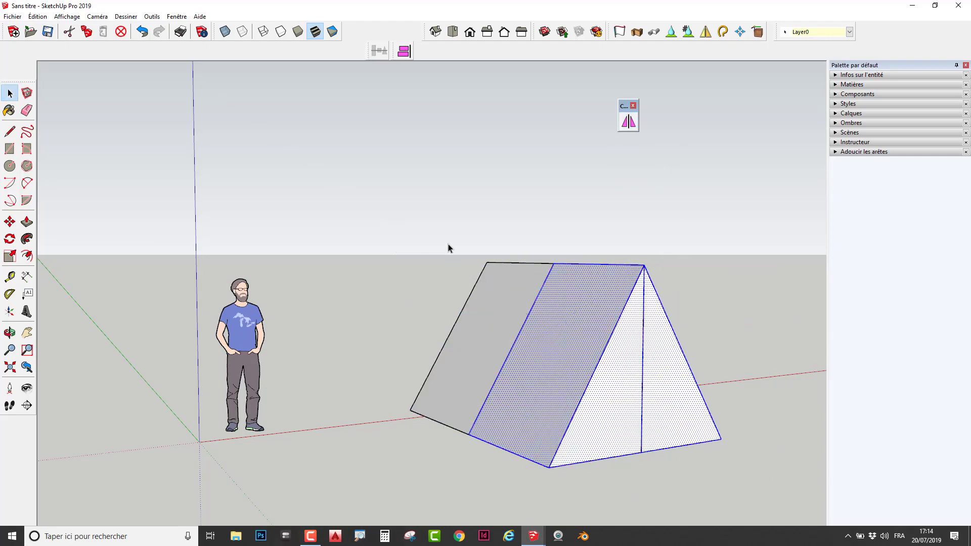
Select the lengthened prism and mirror a copy of it across its sloped rectangular face
{"action": "left_click_drag", "start_coordinate": [405, 203], "coordinate": [757, 493]}
{"action": "left_click", "coordinate": [628, 121]}
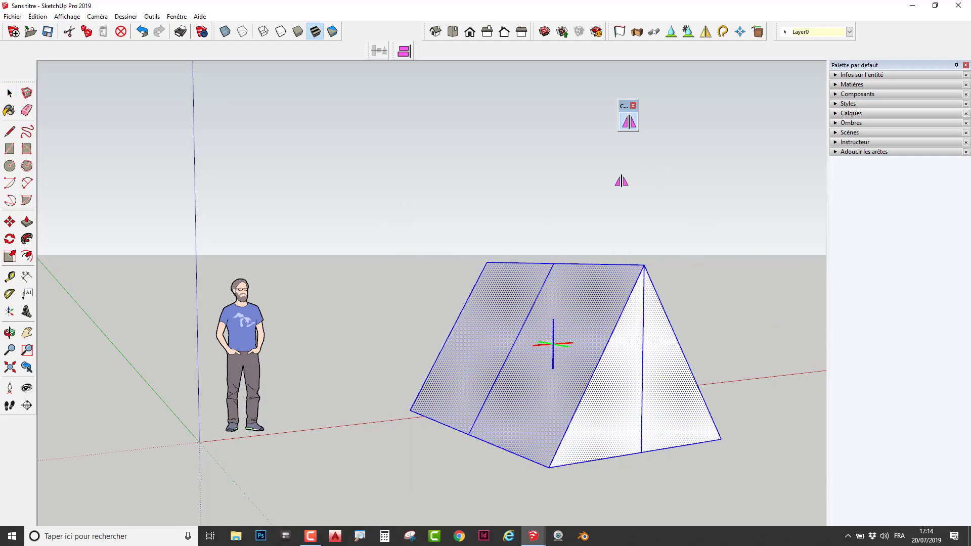
{"action": "key", "text": "space"}
{"action": "left_click", "coordinate": [675, 307]}
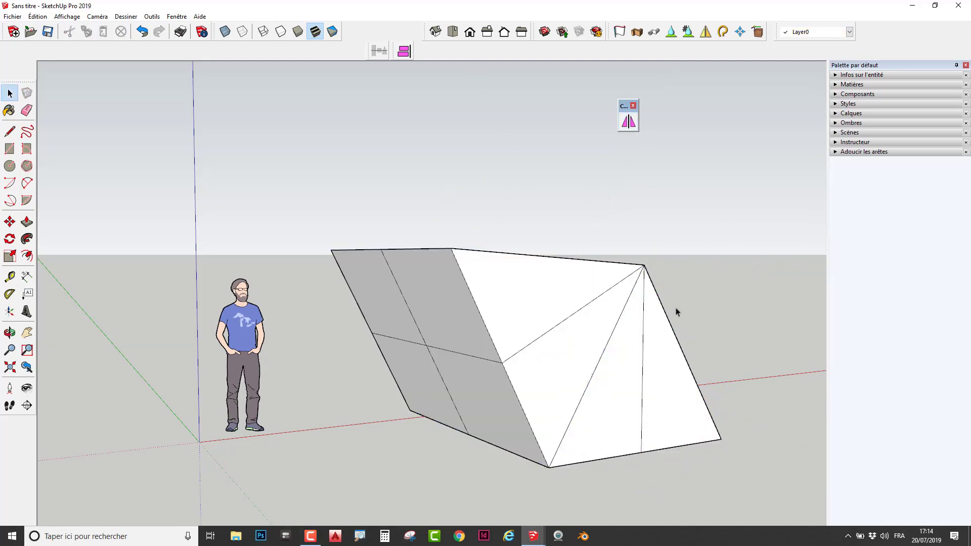
{"action": "middle_click_drag", "start_coordinate": [675, 308], "coordinate": [685, 371]}
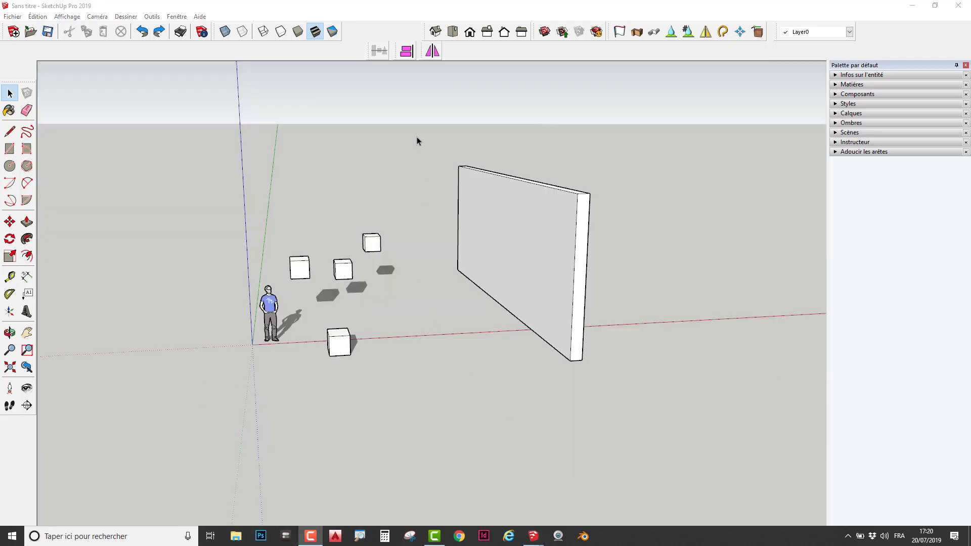
Undock the Curic Align toolbar and leave it floating over the model with the four cubes and the wall
{"action": "middle_click_drag", "start_coordinate": [371, 308], "coordinate": [272, 346]}
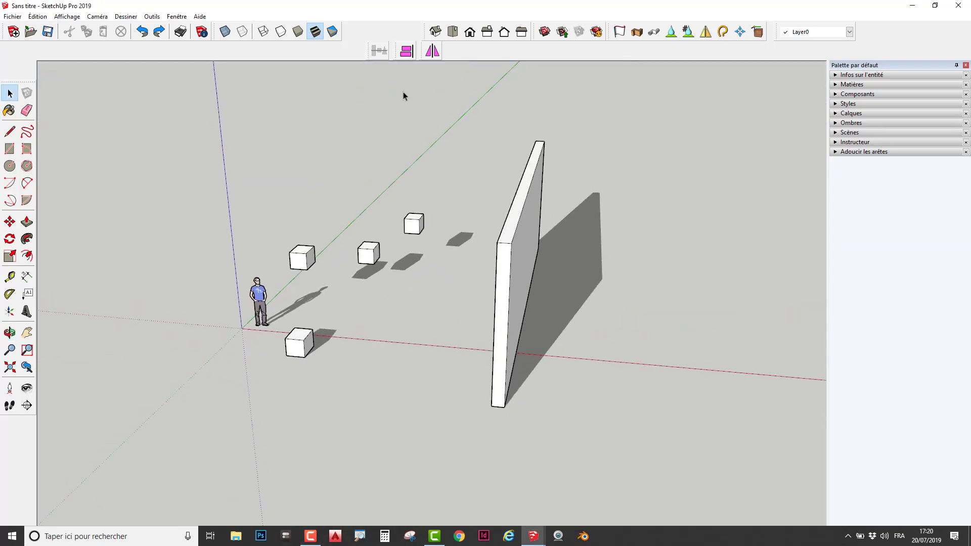
{"action": "left_click_drag", "start_coordinate": [394, 49], "coordinate": [390, 105]}
{"action": "middle_click_drag", "start_coordinate": [416, 191], "coordinate": [400, 141]}
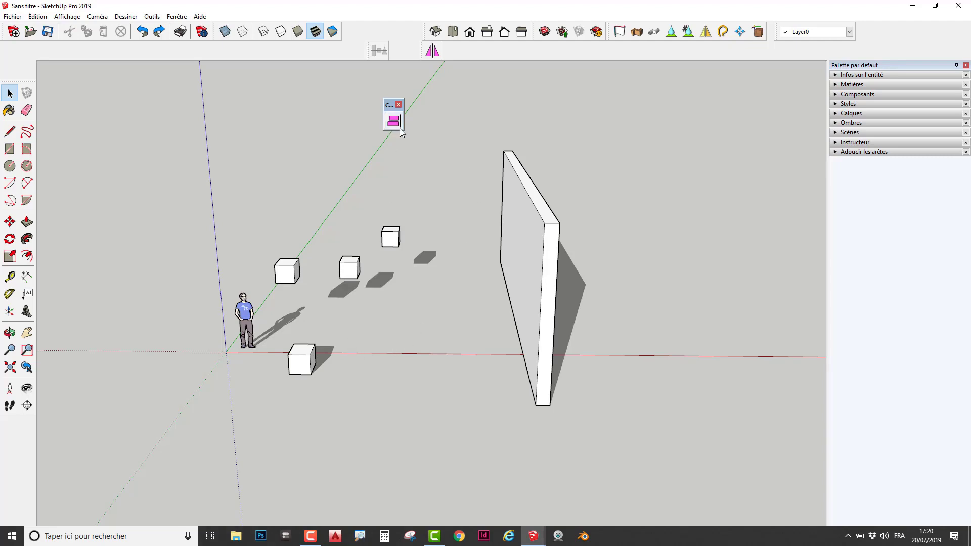
Select all four cubes, leaving the wall and the human figure out of the selection
{"action": "middle_click_drag", "start_coordinate": [323, 235], "coordinate": [298, 268]}
{"action": "left_click", "coordinate": [286, 261]}
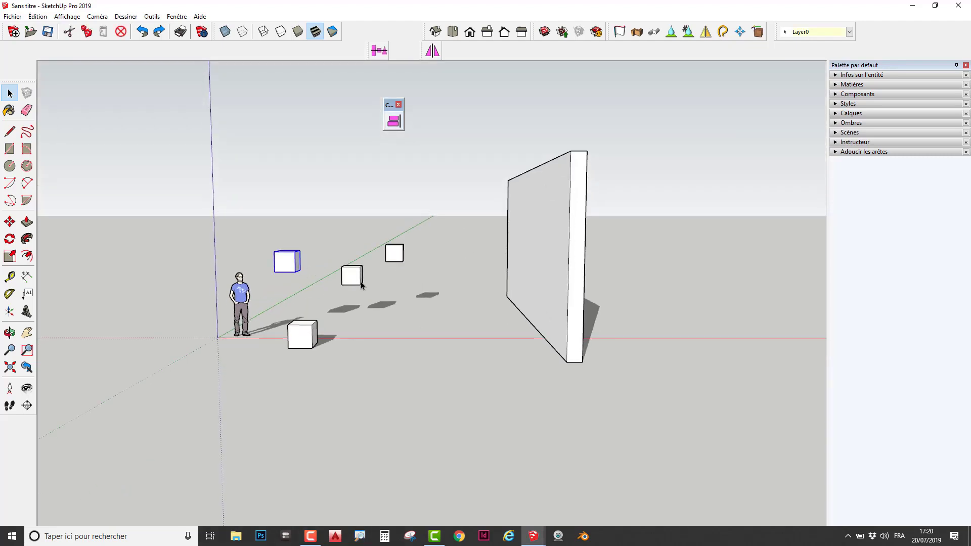
{"action": "left_click", "coordinate": [352, 276]}
{"action": "left_click", "coordinate": [393, 256]}
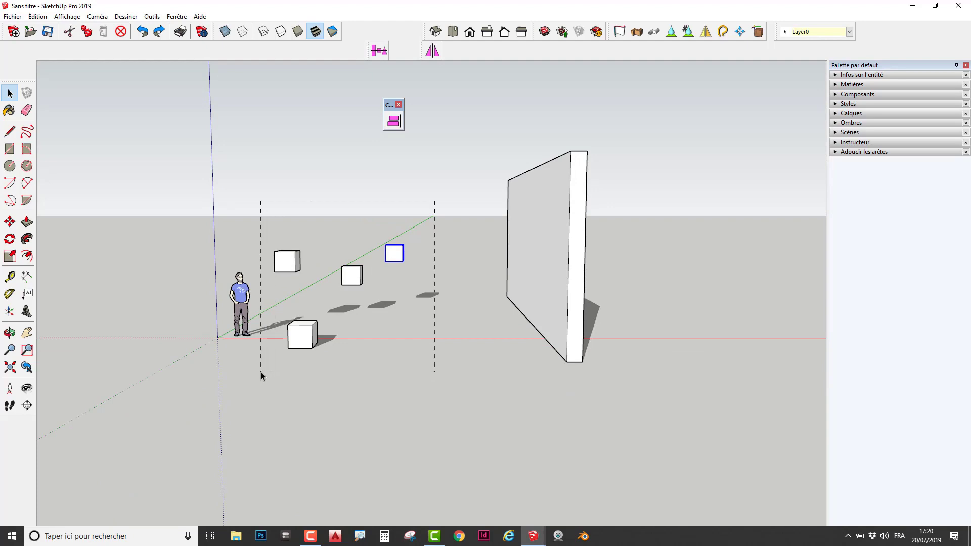
{"action": "left_click_drag", "start_coordinate": [261, 372], "coordinate": [262, 372]}
{"action": "middle_click_drag", "start_coordinate": [280, 369], "coordinate": [393, 334]}
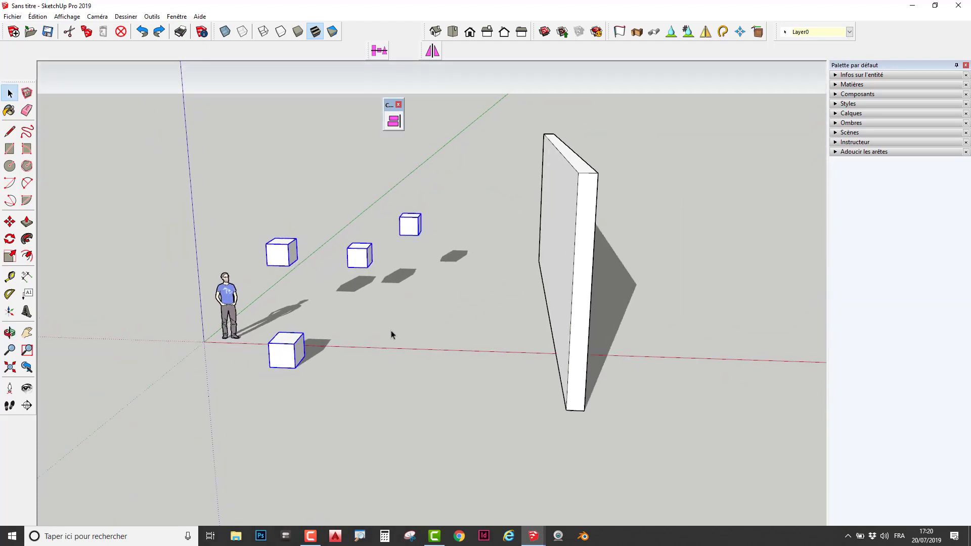
Try Curic Align on the four cubes using the bottom face of their bounding box, undo the alignment and leave the tool
{"action": "left_click", "coordinate": [395, 120]}
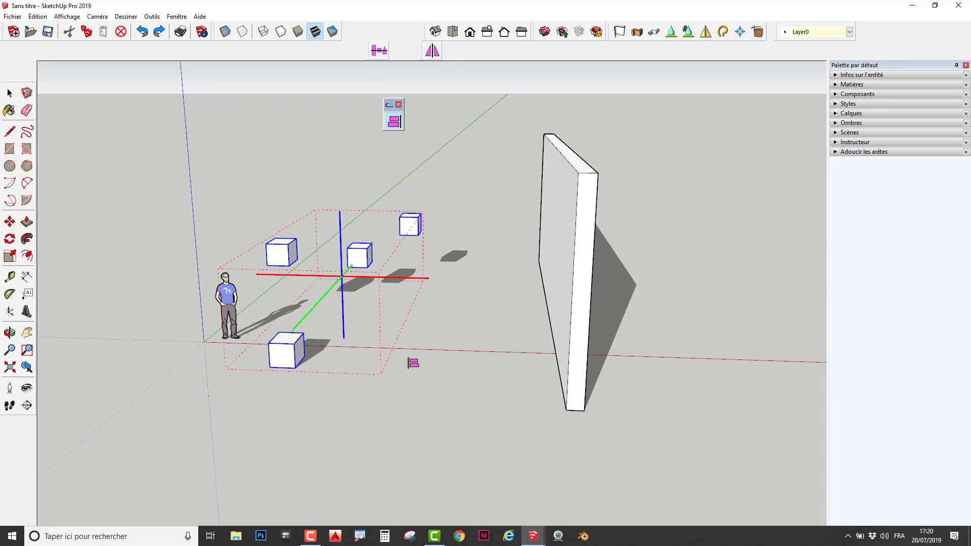
{"action": "middle_click_drag", "start_coordinate": [418, 409], "coordinate": [466, 251]}
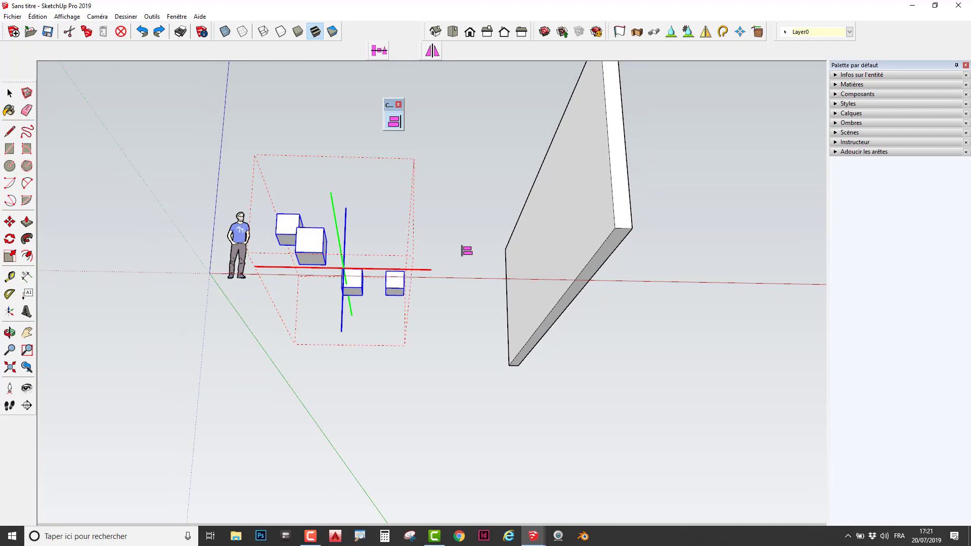
{"action": "left_click", "coordinate": [372, 298]}
{"action": "middle_click_drag", "start_coordinate": [462, 249], "coordinate": [454, 364]}
{"action": "key", "text": "ctrl+z"}
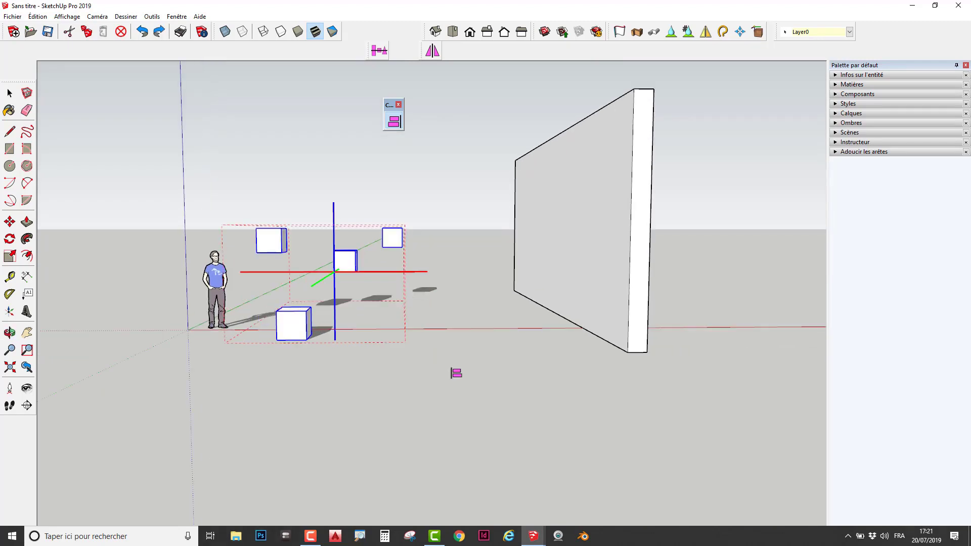
{"action": "left_click", "coordinate": [378, 337]}
{"action": "middle_click_drag", "start_coordinate": [450, 310], "coordinate": [417, 322]}
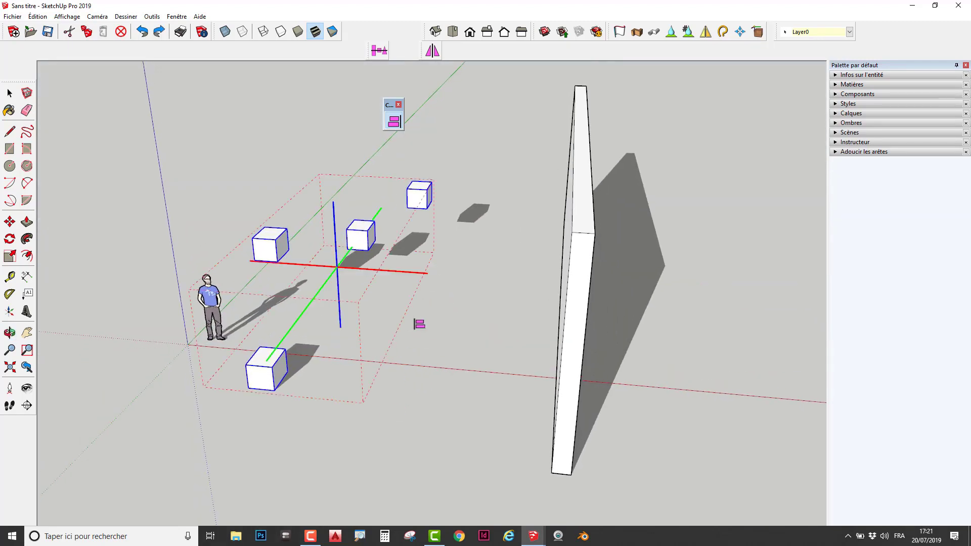
{"action": "key", "text": "space"}
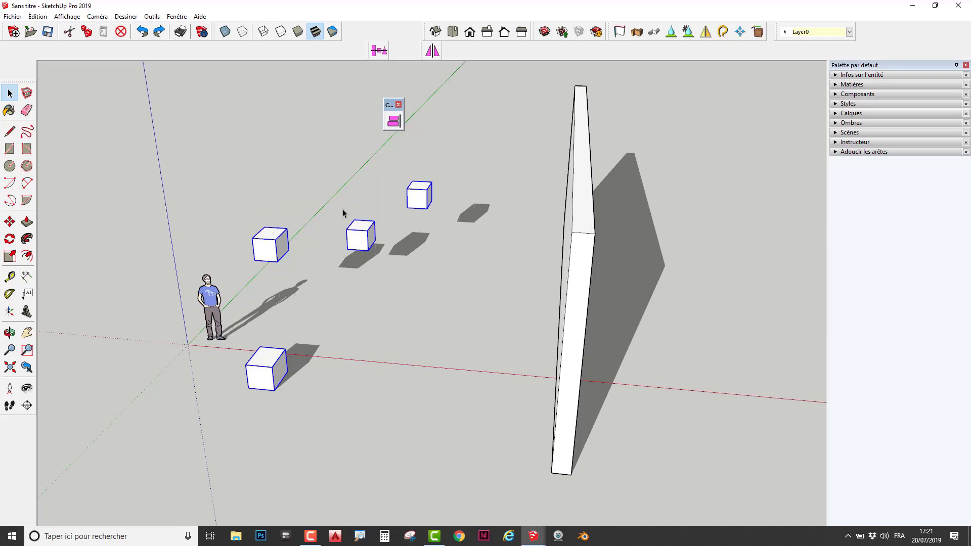
Align the four cubes to the front face of their bounding box with Curic Align and undo the alignment
{"action": "left_click", "coordinate": [393, 121]}
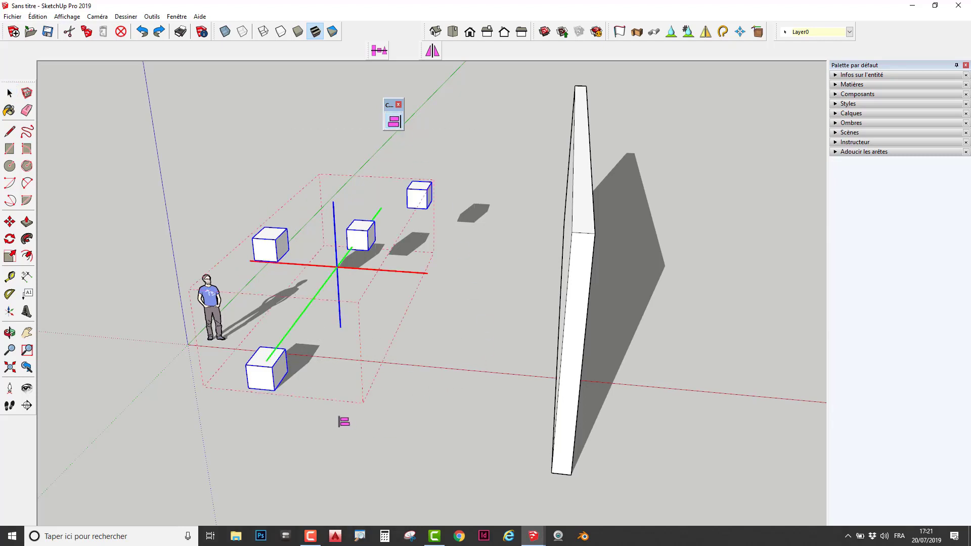
{"action": "middle_click_drag", "start_coordinate": [344, 422], "coordinate": [260, 462]}
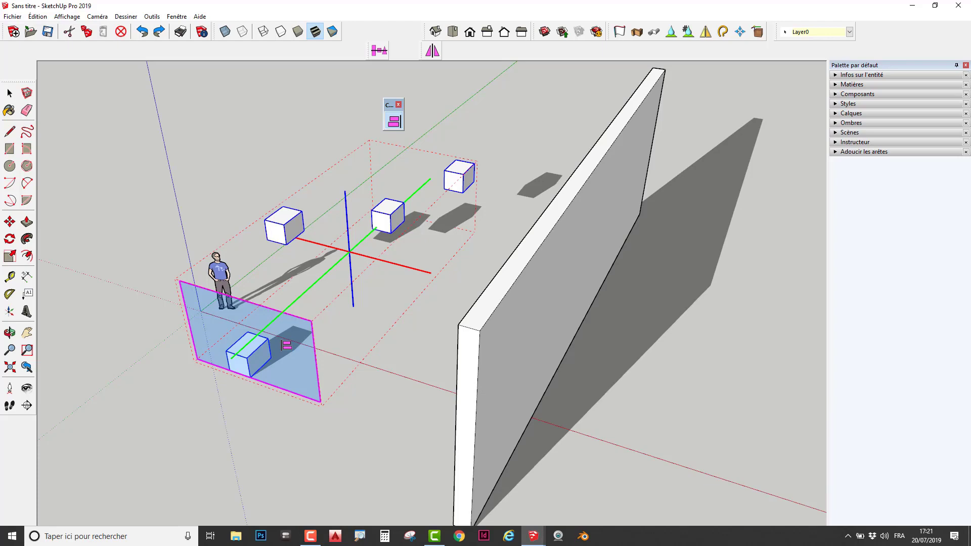
{"action": "left_click", "coordinate": [287, 345]}
{"action": "middle_click_drag", "start_coordinate": [199, 413], "coordinate": [788, 278]}
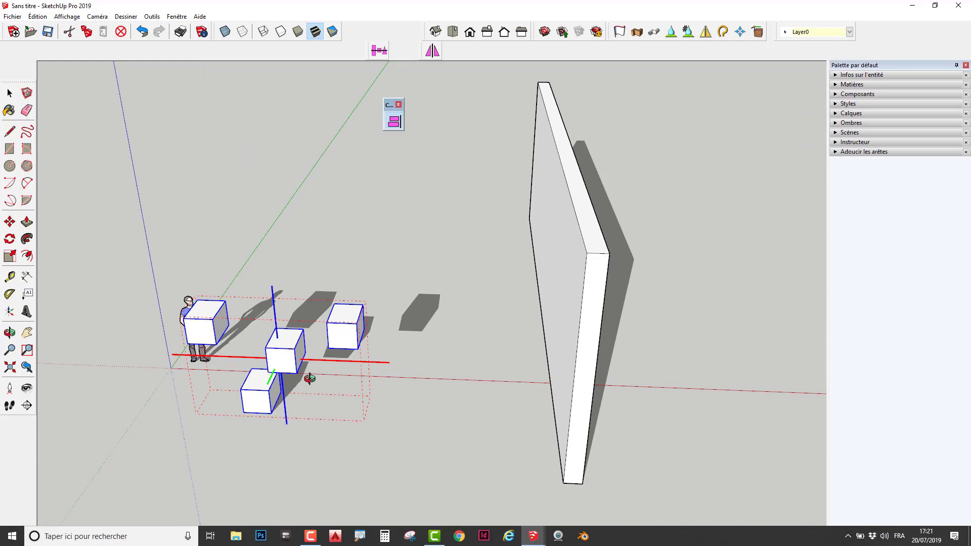
{"action": "key", "text": "ctrl+z"}
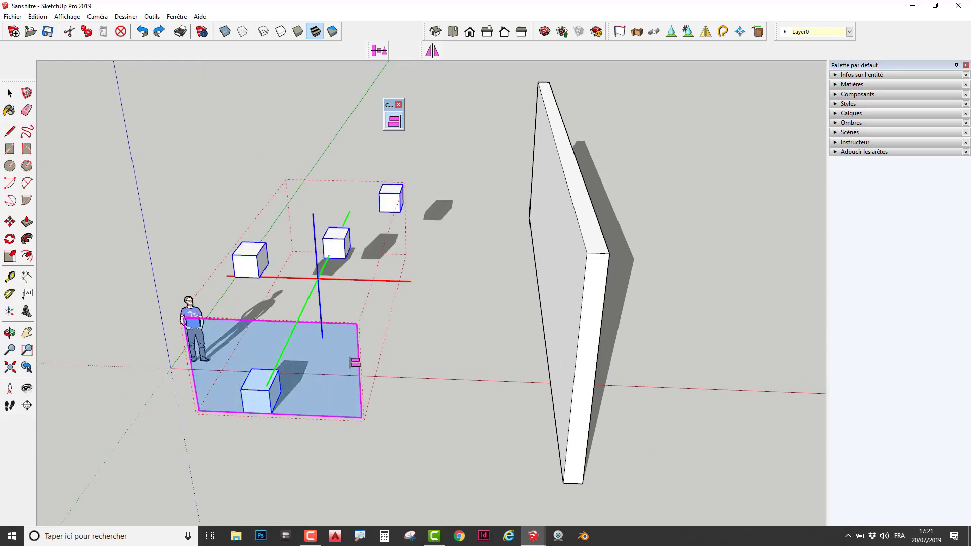
Align the cubes to the bounding box side facing the wall and undo back to their scattered positions
{"action": "key", "text": "ctrl+y"}
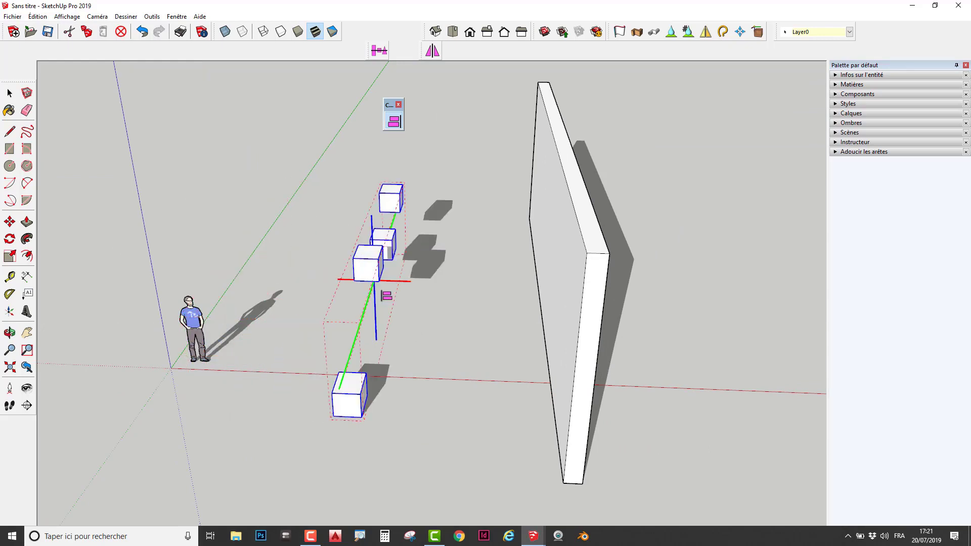
{"action": "key", "text": "ctrl+z"}
{"action": "key", "text": "ctrl+z"}
{"action": "key", "text": "ctrl+z"}
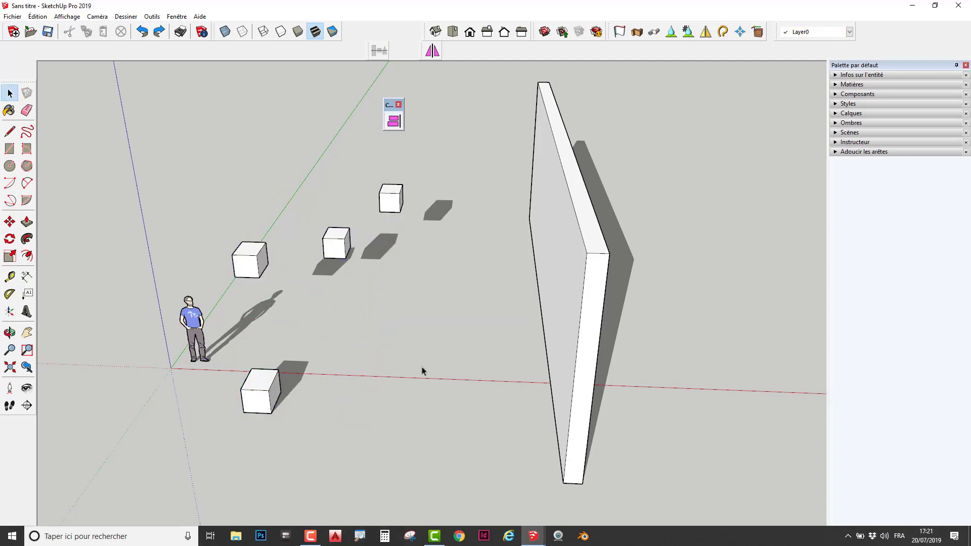
Select the four scattered cubes and align them to the large face of the wall with Curic Align
{"action": "scroll", "coordinate": [383, 375], "scroll_direction": "down", "scroll_amount": 2}
{"action": "middle_click_drag", "start_coordinate": [383, 375], "coordinate": [427, 229]}
{"action": "left_click_drag", "start_coordinate": [249, 380], "coordinate": [253, 393]}
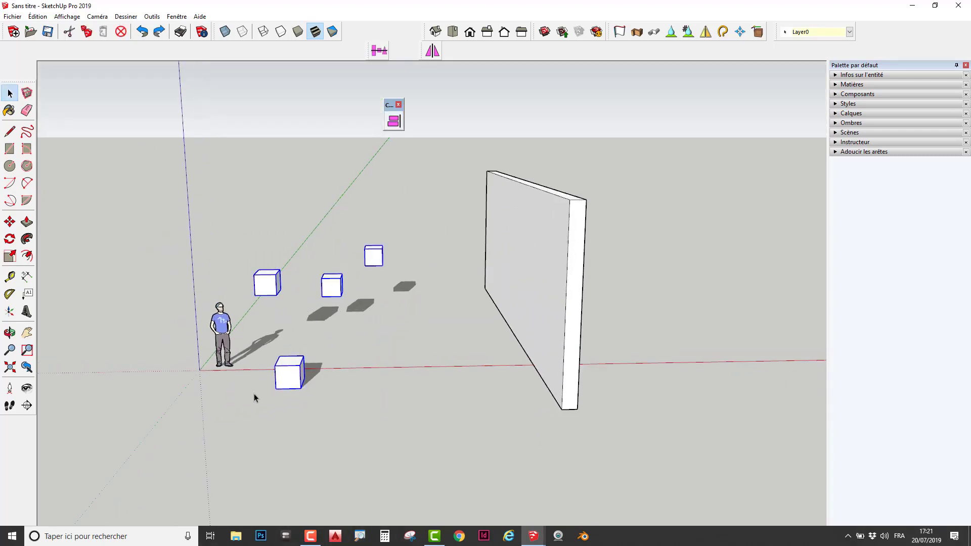
{"action": "middle_click_drag", "start_coordinate": [254, 393], "coordinate": [445, 298]}
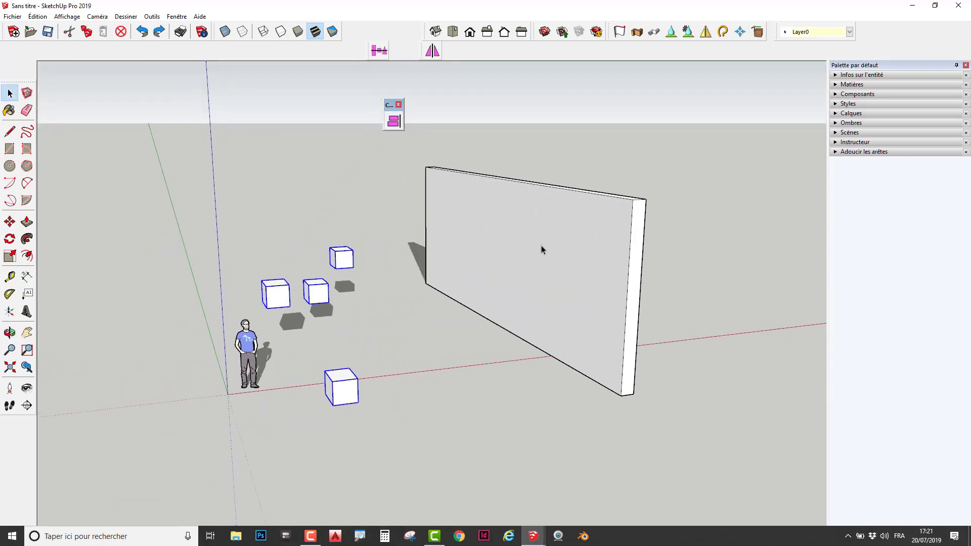
{"action": "left_click", "coordinate": [393, 126]}
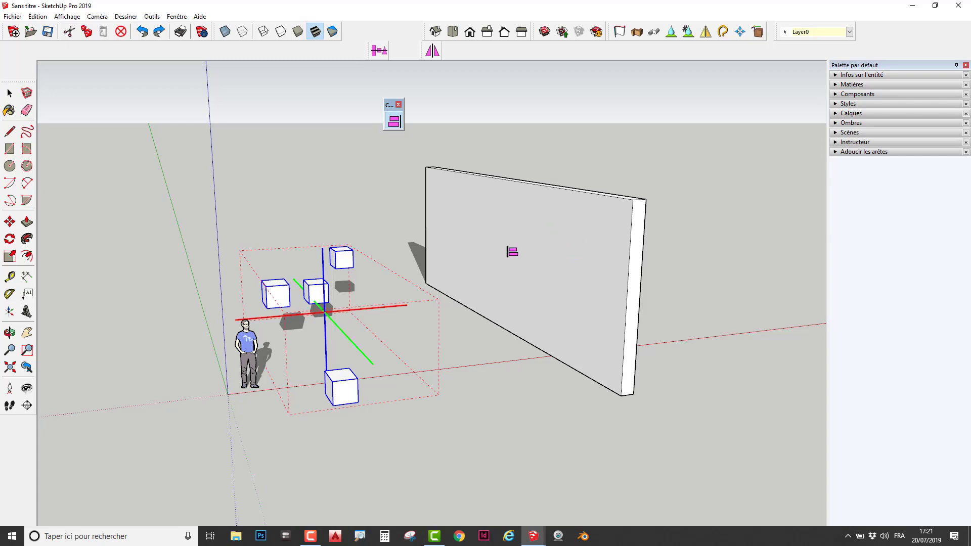
{"action": "middle_click_drag", "start_coordinate": [517, 258], "coordinate": [516, 263]}
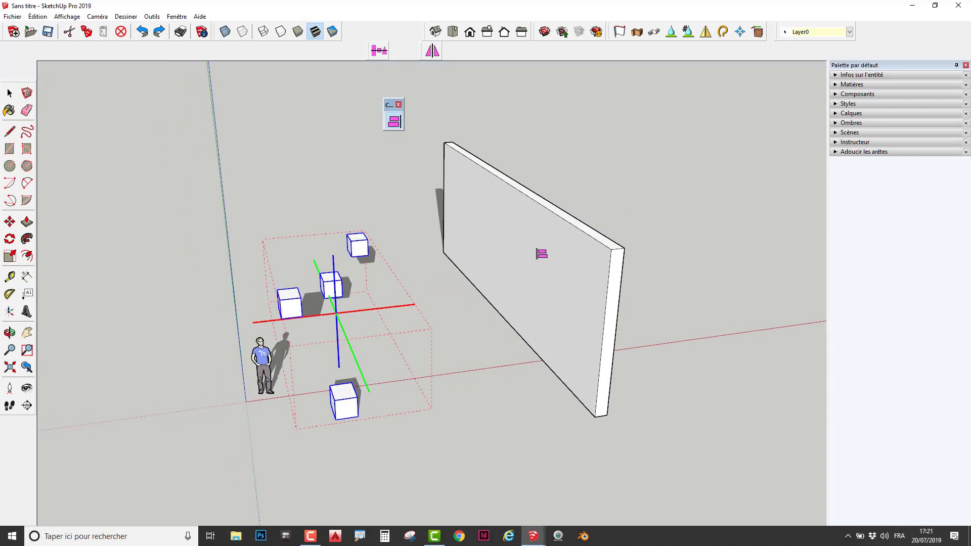
{"action": "left_click", "coordinate": [548, 310]}
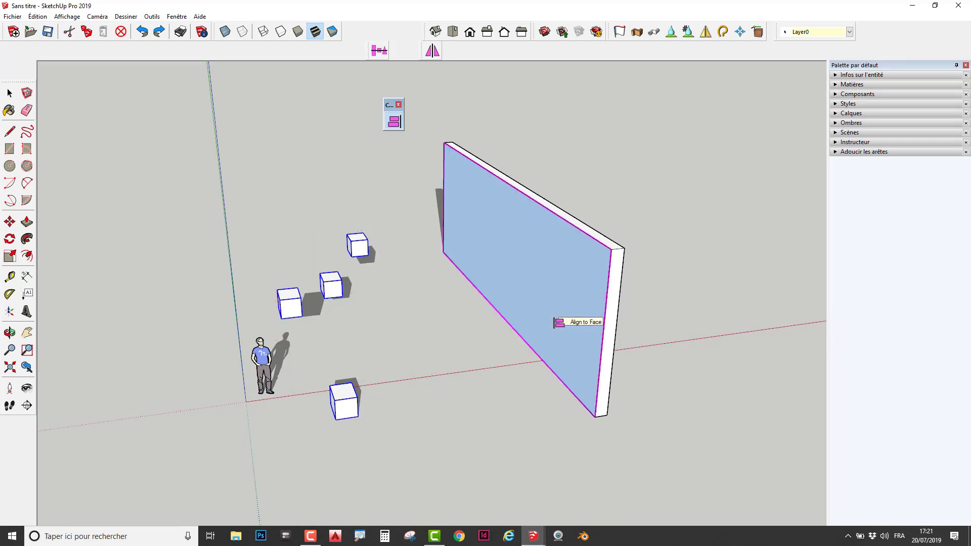
{"action": "left_click", "coordinate": [585, 372]}
{"action": "key", "text": "space"}
{"action": "left_click", "coordinate": [646, 373]}
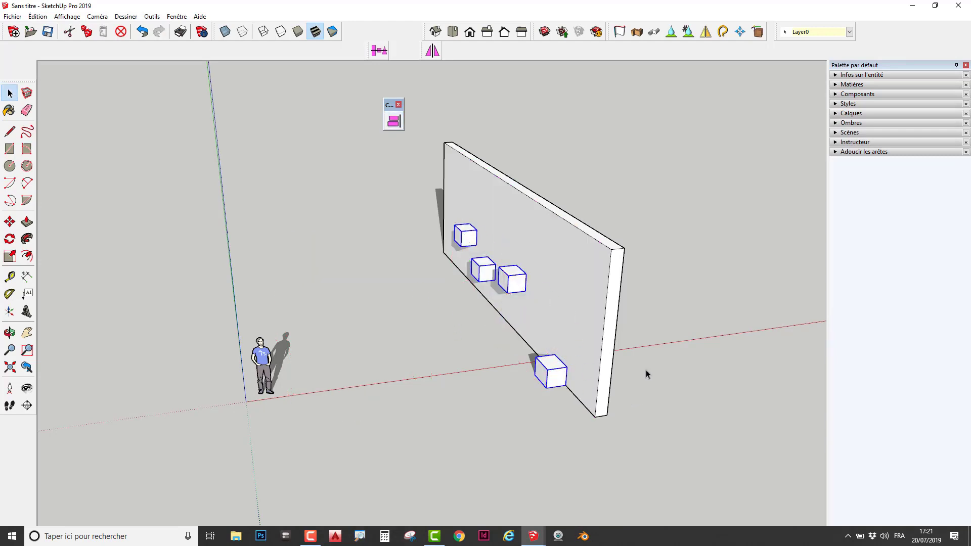
Reselect the four cubes on the wall and align them to the bottom face of their bounding box with Curic Align
{"action": "middle_click_drag", "start_coordinate": [538, 363], "coordinate": [728, 312]}
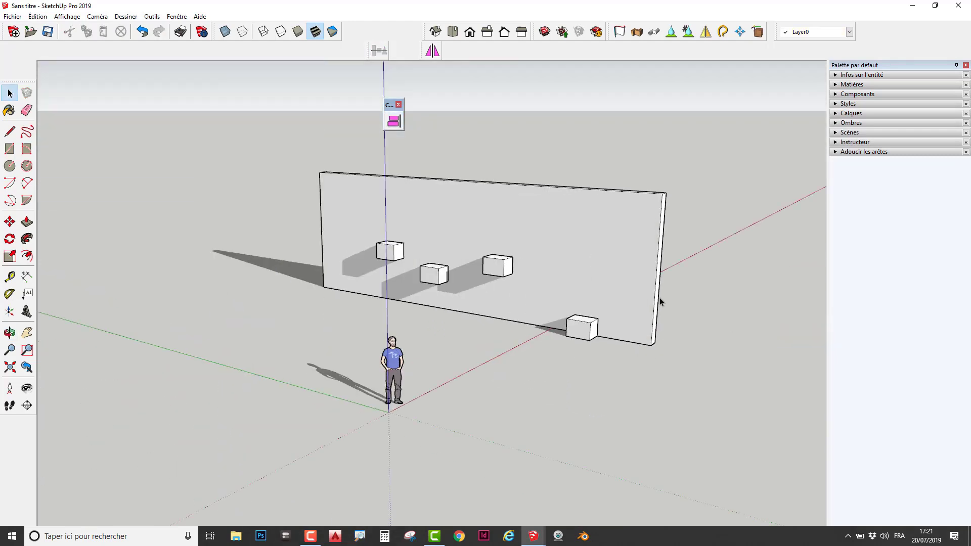
{"action": "middle_click_drag", "start_coordinate": [659, 297], "coordinate": [468, 343]}
{"action": "scroll", "coordinate": [528, 272], "scroll_direction": "up", "scroll_amount": 3}
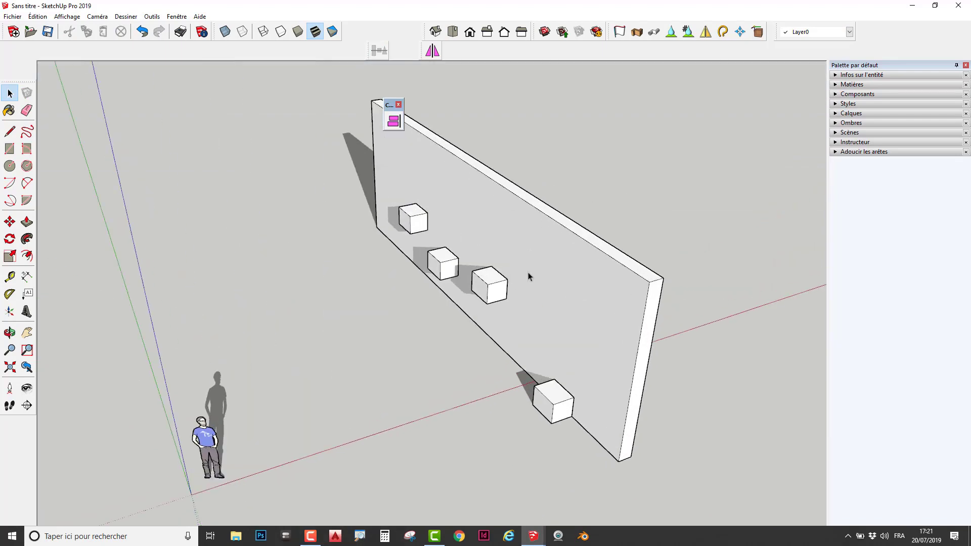
{"action": "scroll", "coordinate": [530, 268], "scroll_direction": "down", "scroll_amount": 3}
{"action": "middle_click_drag", "start_coordinate": [548, 341], "coordinate": [498, 289]}
{"action": "middle_click_drag", "start_coordinate": [518, 329], "coordinate": [630, 305]}
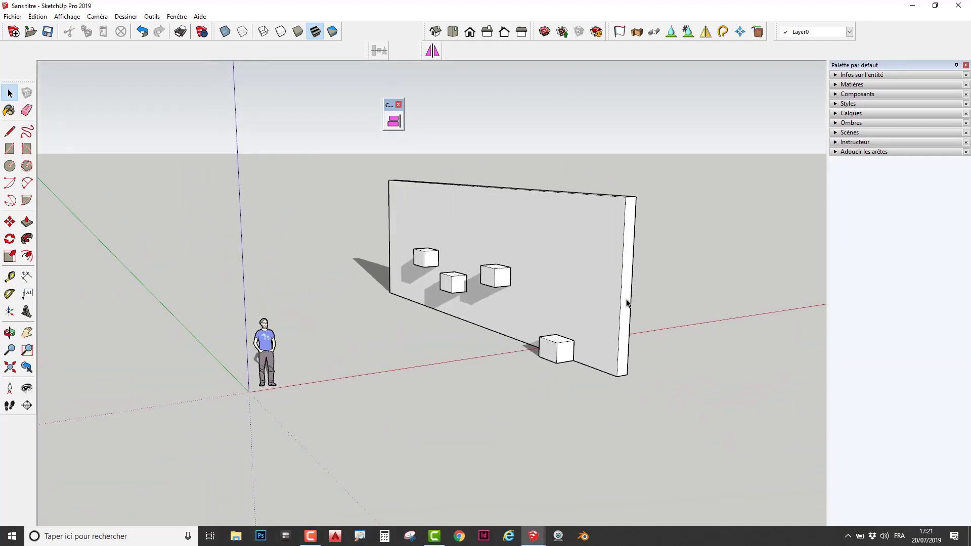
{"action": "left_click_drag", "start_coordinate": [397, 216], "coordinate": [584, 398]}
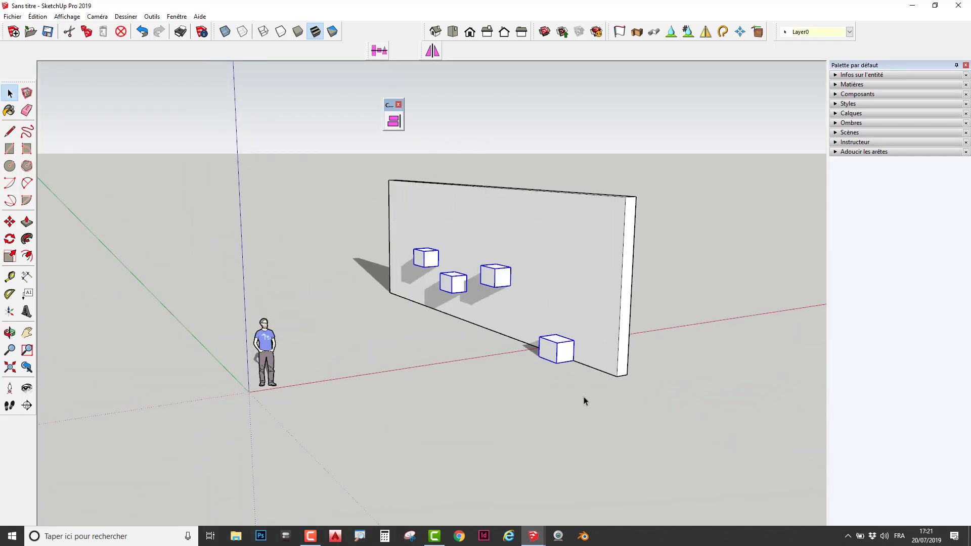
{"action": "left_click", "coordinate": [393, 121]}
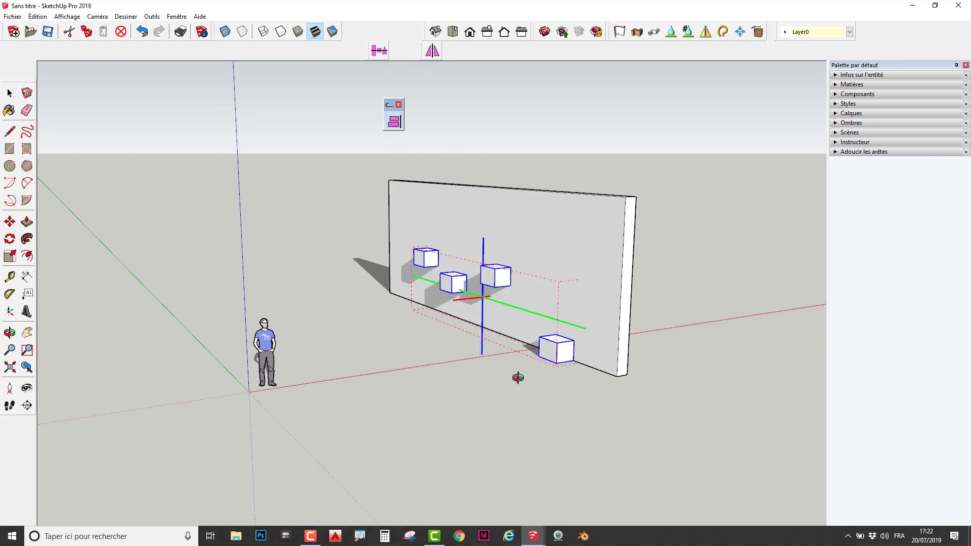
{"action": "middle_click_drag", "start_coordinate": [515, 377], "coordinate": [474, 168]}
{"action": "left_click", "coordinate": [515, 308]}
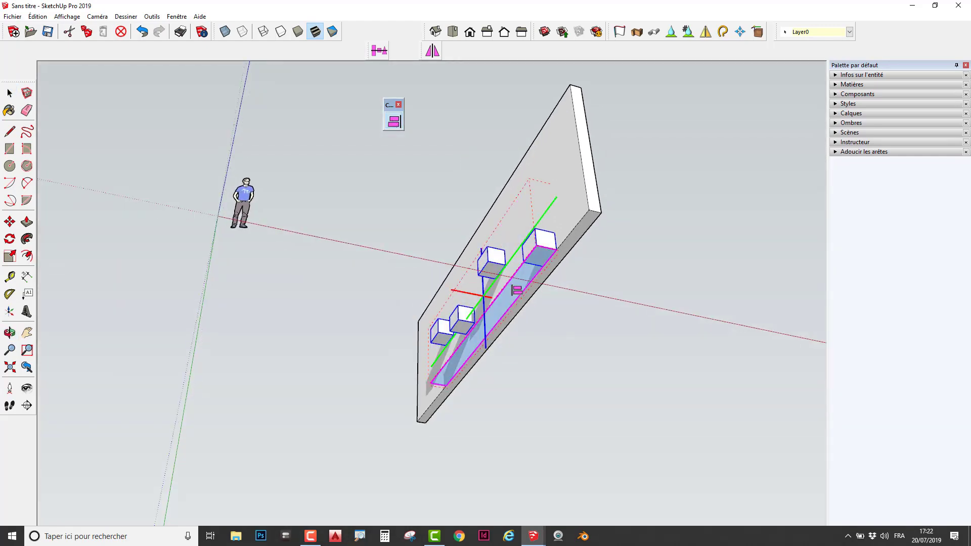
{"action": "middle_click_drag", "start_coordinate": [442, 207], "coordinate": [528, 527]}
{"action": "middle_click_drag", "start_coordinate": [379, 361], "coordinate": [329, 343]}
{"action": "scroll", "coordinate": [534, 312], "scroll_direction": "up", "scroll_amount": 3}
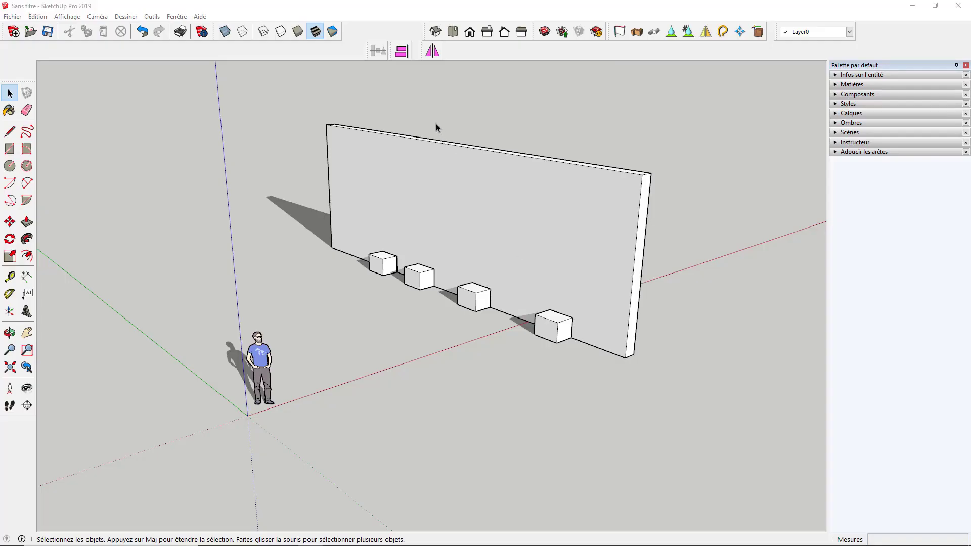
Undock the Curic Space toolbar and float it over the modelling area
{"action": "left_click_drag", "start_coordinate": [370, 50], "coordinate": [516, 102]}
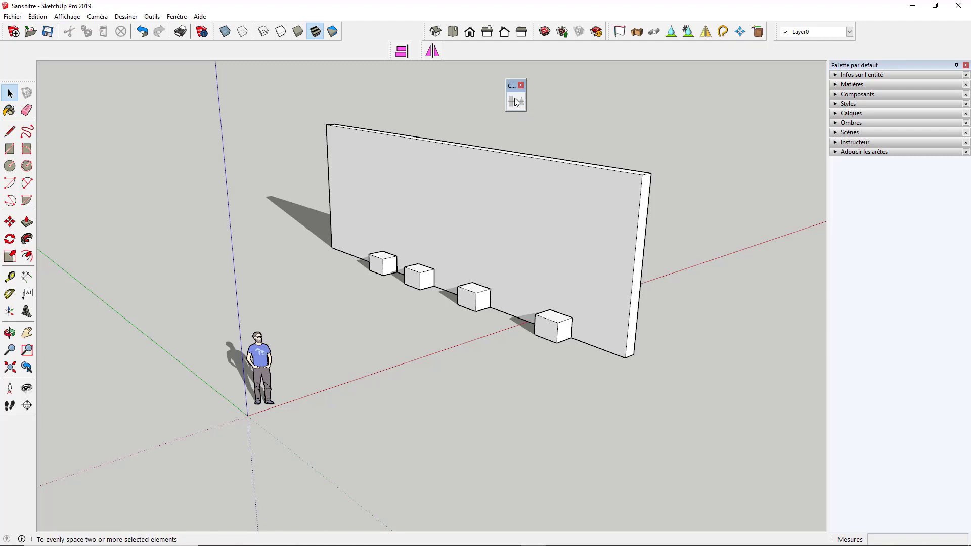
{"action": "middle_click_drag", "start_coordinate": [472, 297], "coordinate": [538, 291]}
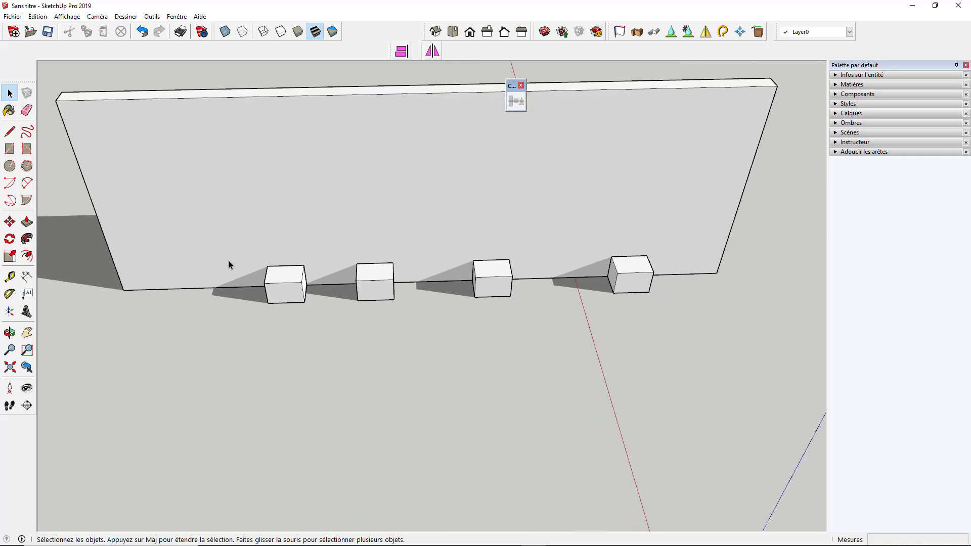
Try spacing the four cubes evenly along the green axis line with Curic Space and undo the spacing
{"action": "left_click_drag", "start_coordinate": [213, 204], "coordinate": [714, 373]}
{"action": "middle_click_drag", "start_coordinate": [678, 383], "coordinate": [496, 200]}
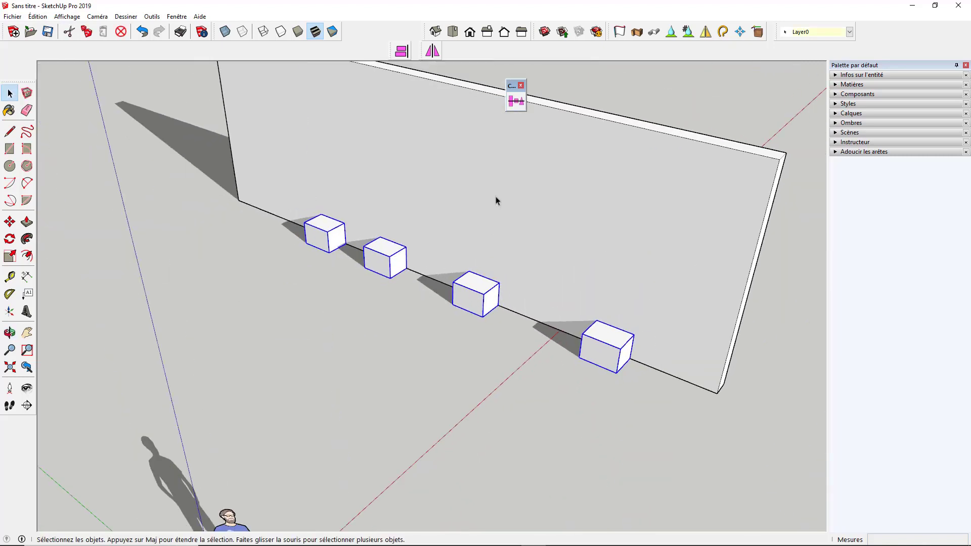
{"action": "left_click", "coordinate": [516, 101]}
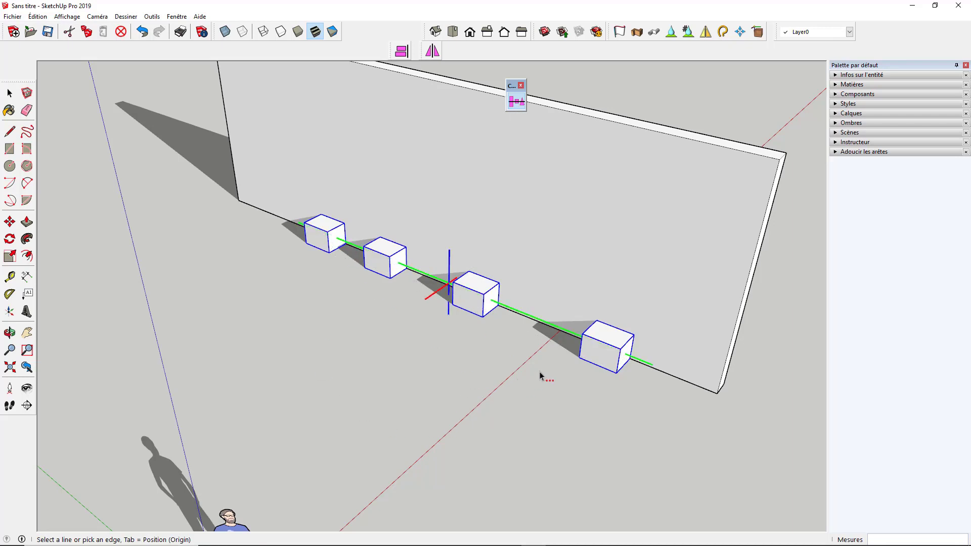
{"action": "left_click", "coordinate": [537, 322]}
{"action": "left_click", "coordinate": [421, 367]}
{"action": "middle_click_drag", "start_coordinate": [340, 311], "coordinate": [675, 234]}
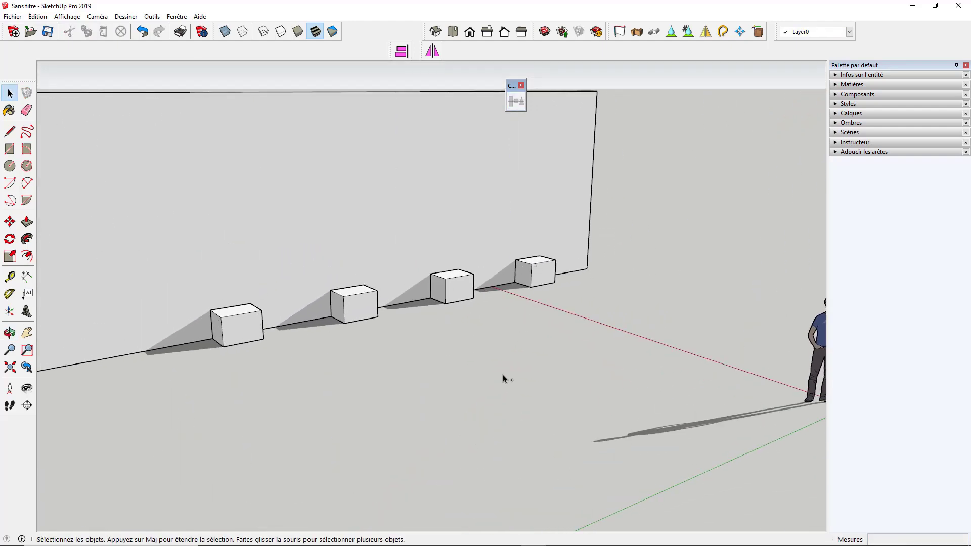
{"action": "key", "text": "ctrl+z"}
Add linear dimensions above the cubes for the three gaps between neighbouring cubes along the wall
{"action": "middle_click_drag", "start_coordinate": [381, 398], "coordinate": [116, 281]}
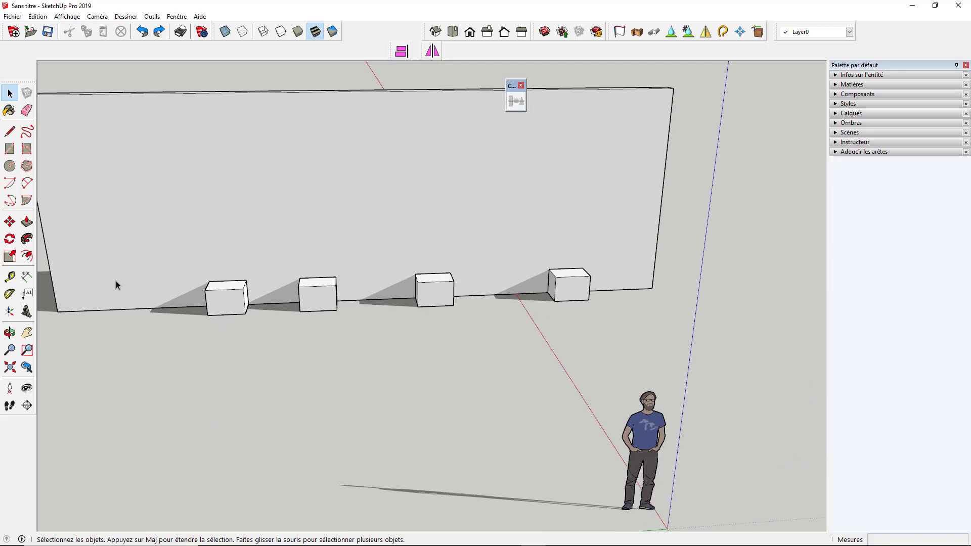
{"action": "left_click", "coordinate": [26, 277]}
{"action": "left_click", "coordinate": [242, 289]}
{"action": "left_click", "coordinate": [298, 287]}
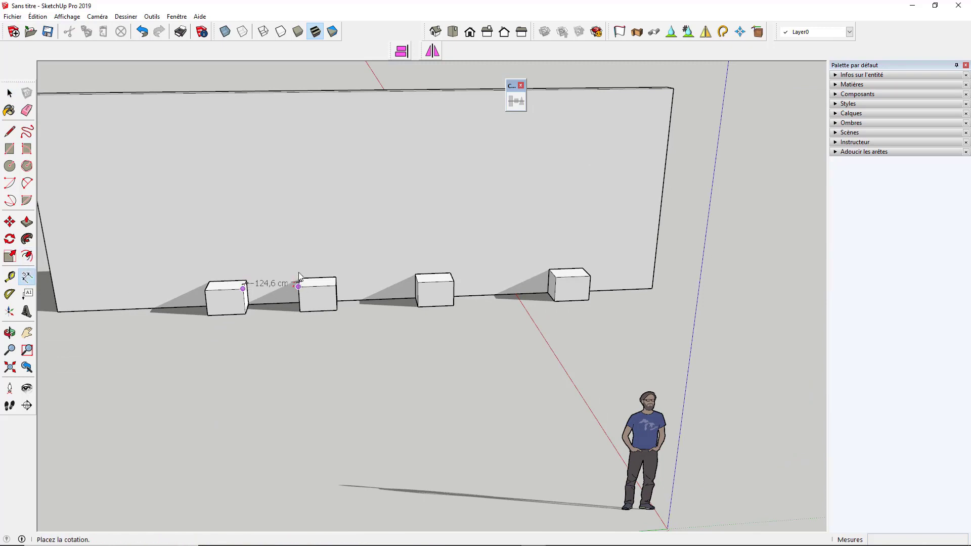
{"action": "left_click", "coordinate": [279, 258]}
{"action": "left_click", "coordinate": [336, 277]}
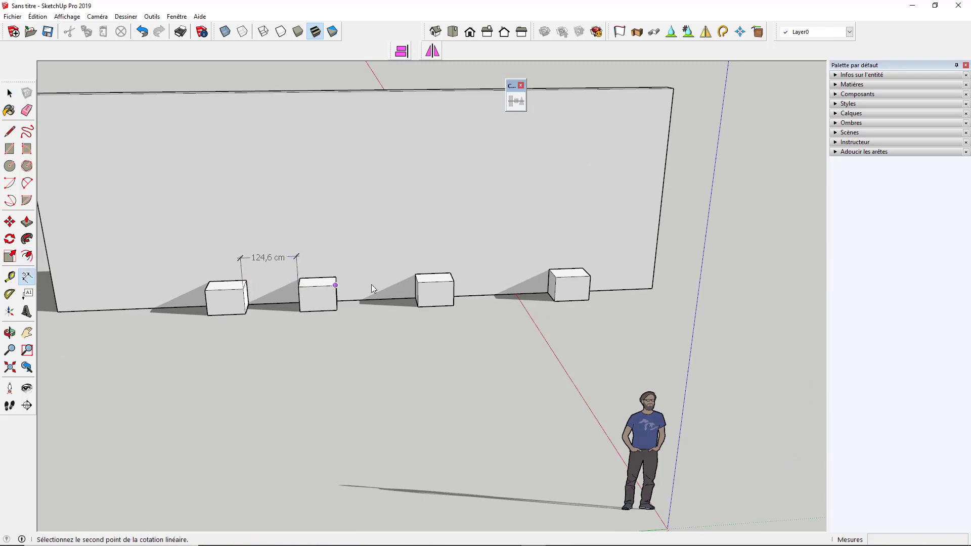
{"action": "left_click", "coordinate": [417, 277]}
{"action": "left_click", "coordinate": [400, 254]}
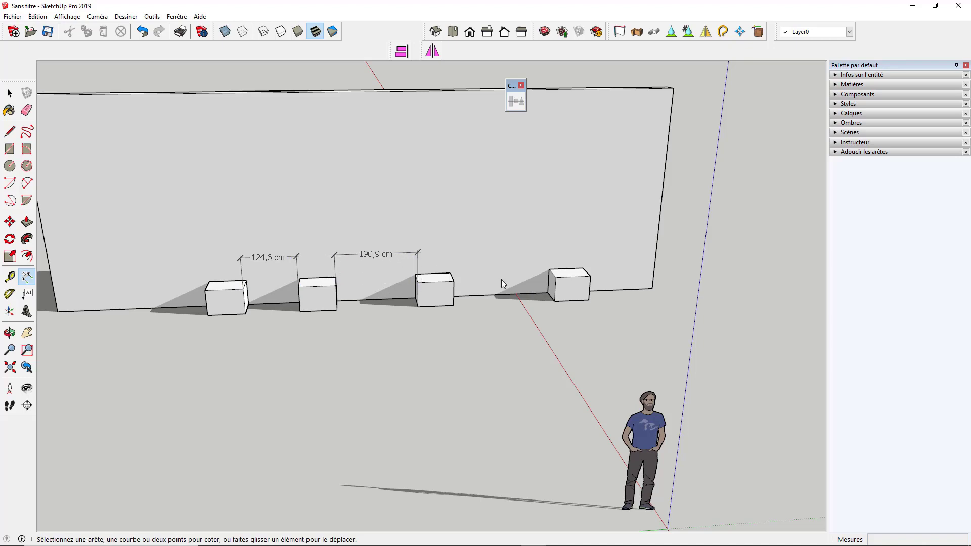
{"action": "left_click", "coordinate": [454, 280]}
{"action": "left_click", "coordinate": [555, 276]}
{"action": "left_click", "coordinate": [555, 252]}
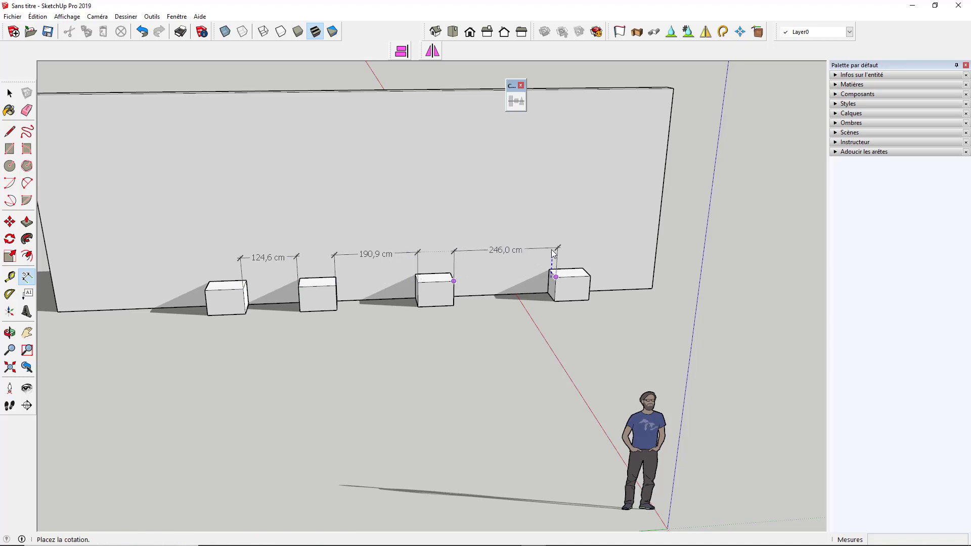
Select the four cubes with their dimensions and space them evenly along the green axis line with Curic Space
{"action": "key", "text": "space"}
{"action": "left_click_drag", "start_coordinate": [175, 205], "coordinate": [638, 347]}
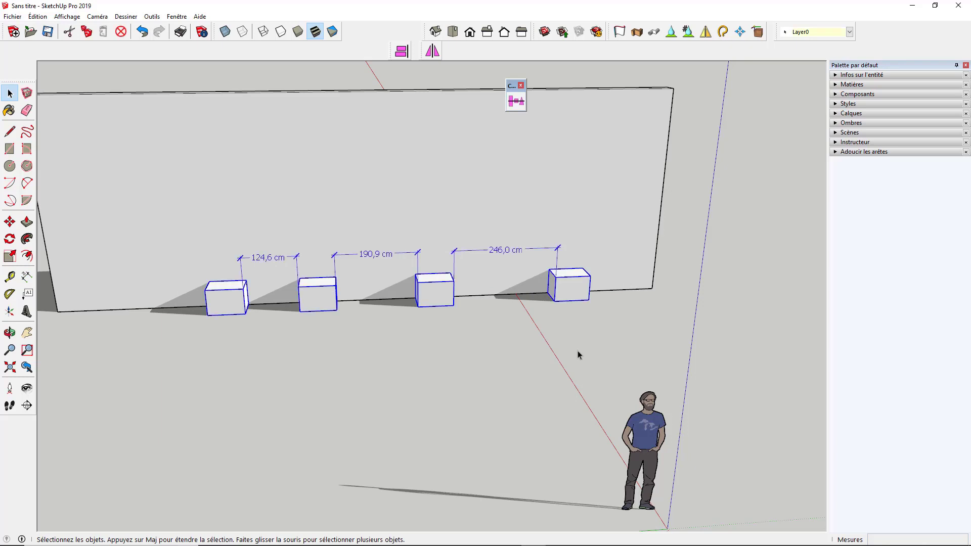
{"action": "left_click", "coordinate": [518, 105]}
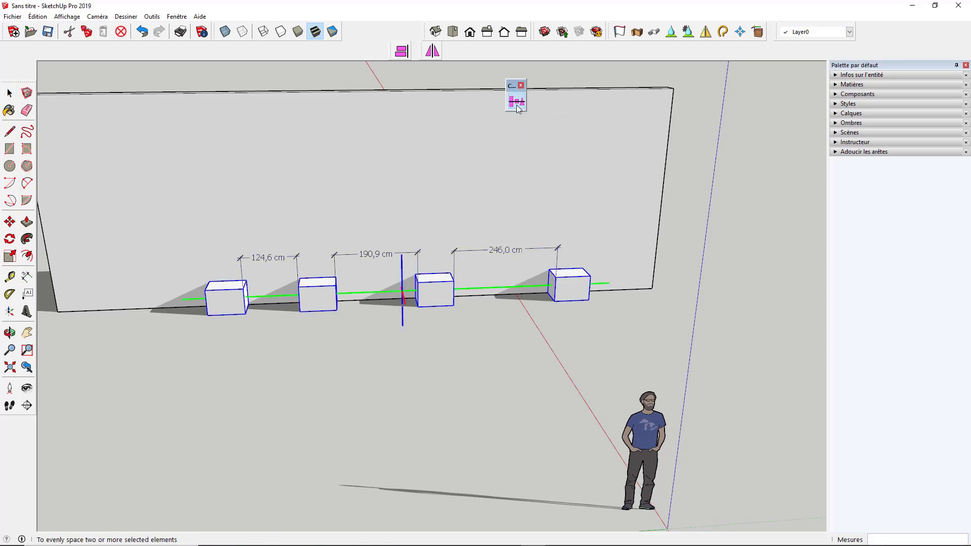
{"action": "left_click", "coordinate": [493, 289]}
{"action": "key", "text": "space"}
{"action": "left_click", "coordinate": [441, 342]}
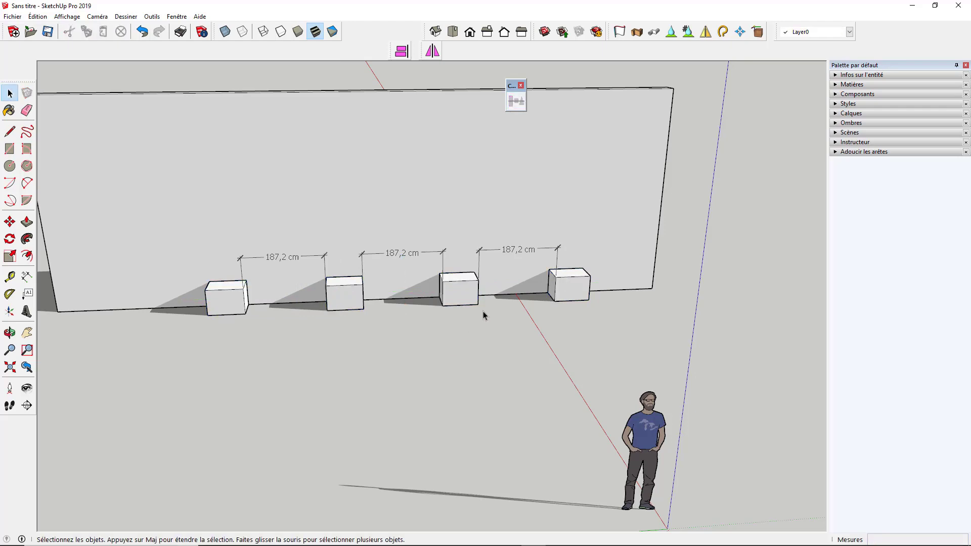
Erase the three gap dimensions above the cubes
{"action": "middle_click_drag", "start_coordinate": [484, 311], "coordinate": [295, 297]}
{"action": "scroll", "coordinate": [366, 235], "scroll_direction": "up", "scroll_amount": 4}
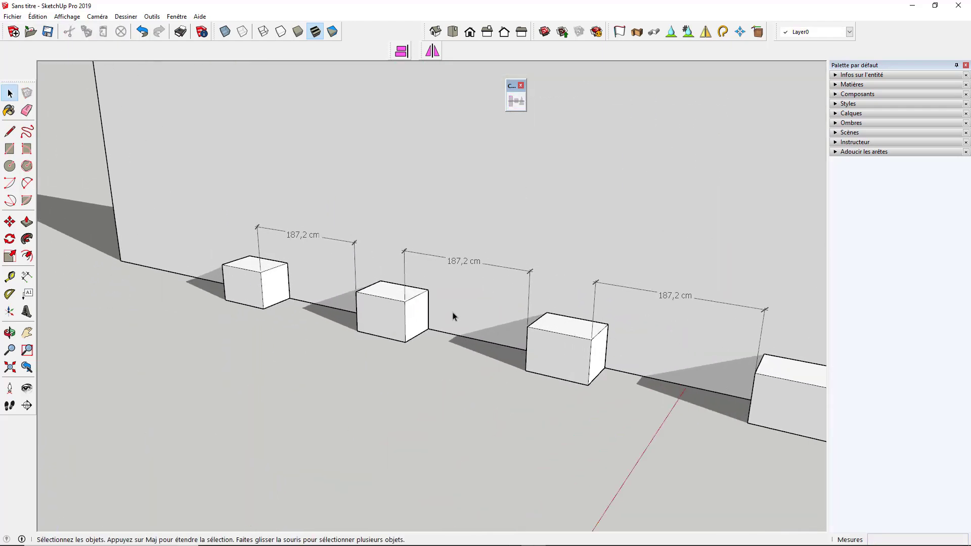
{"action": "scroll", "coordinate": [435, 305], "scroll_direction": "down", "scroll_amount": 4}
{"action": "middle_click_drag", "start_coordinate": [380, 275], "coordinate": [435, 277]}
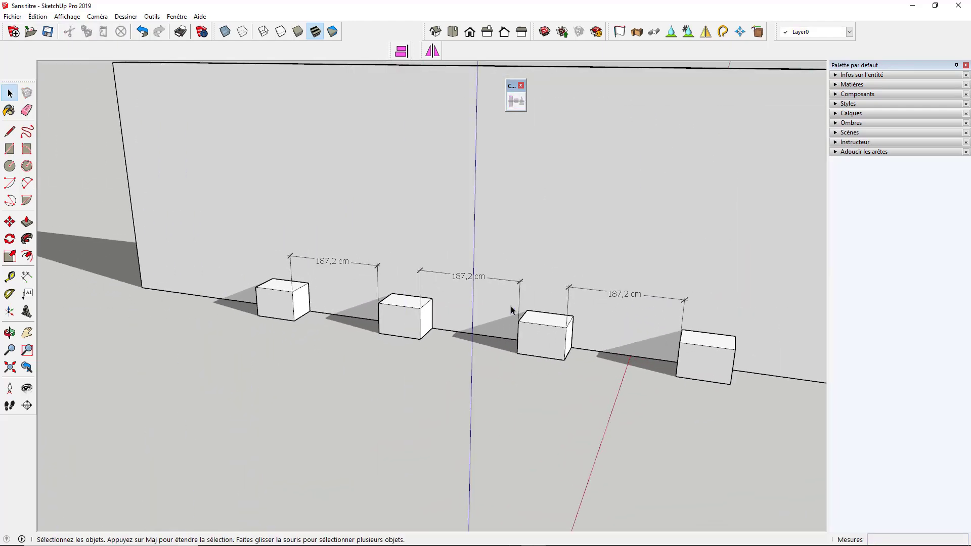
{"action": "key", "text": "e"}
{"action": "scroll", "coordinate": [323, 255], "scroll_direction": "down", "scroll_amount": 5}
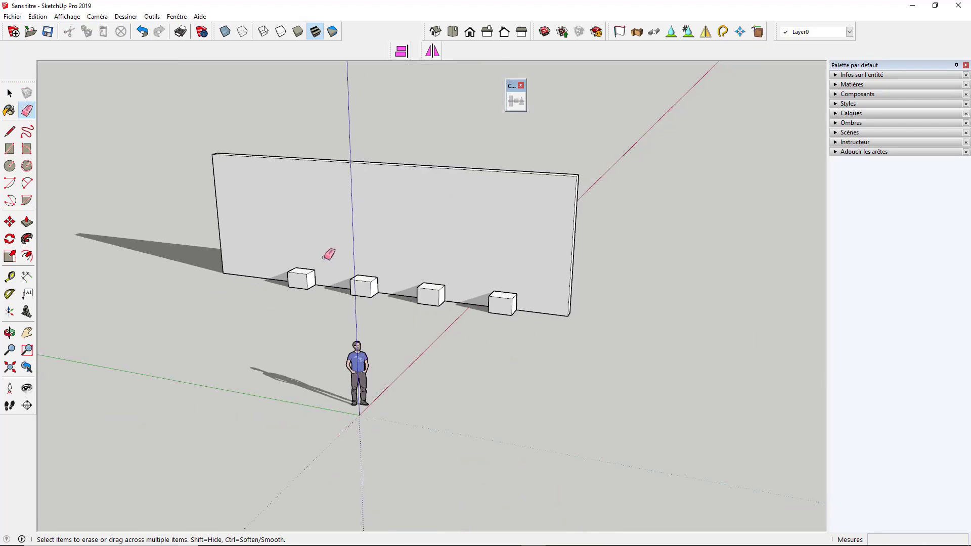
Draw a rectangle of about 223 x 49 cm on the ground in front of the cubes and pull it up into a thin plank
{"action": "middle_click_drag", "start_coordinate": [553, 347], "coordinate": [426, 336]}
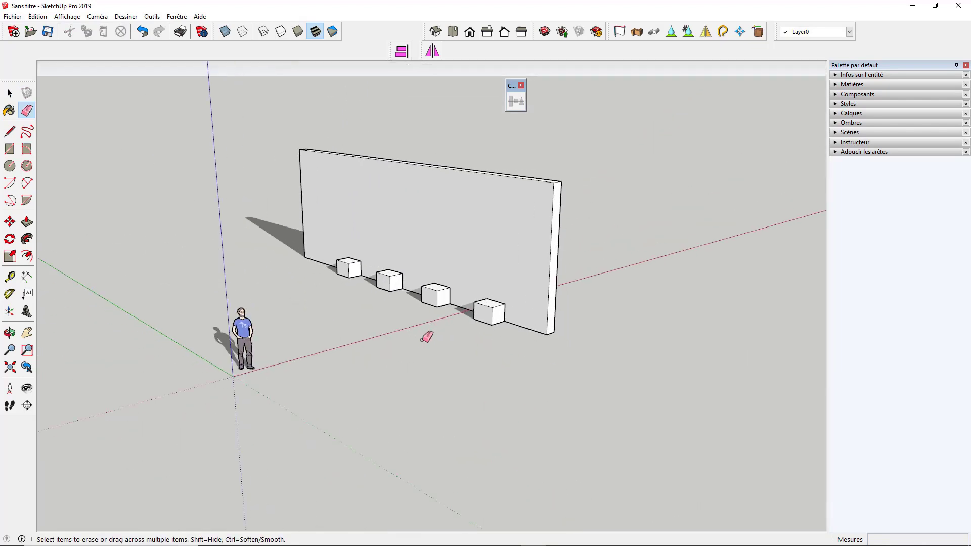
{"action": "scroll", "coordinate": [420, 367], "scroll_direction": "up", "scroll_amount": 3}
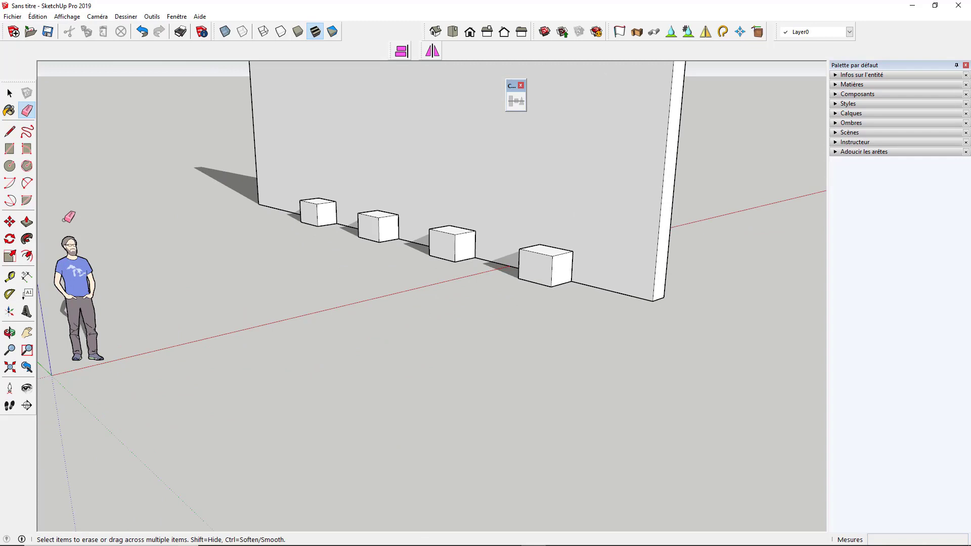
{"action": "left_click", "coordinate": [9, 148]}
{"action": "scroll", "coordinate": [354, 303], "scroll_direction": "down", "scroll_amount": 3}
{"action": "scroll", "coordinate": [377, 298], "scroll_direction": "up", "scroll_amount": 2}
{"action": "left_click", "coordinate": [295, 389]}
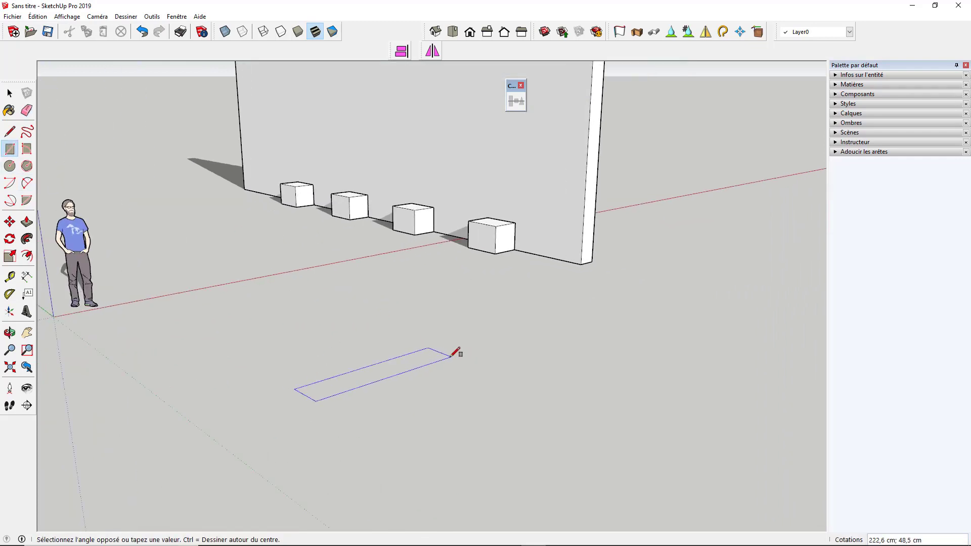
{"action": "left_click", "coordinate": [450, 356]}
{"action": "key", "text": "p"}
{"action": "left_click", "coordinate": [391, 378]}
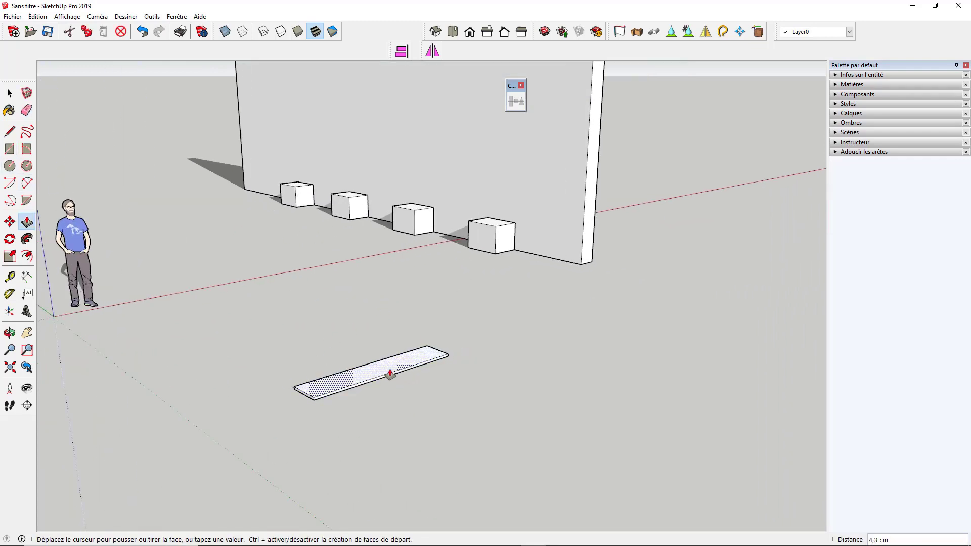
{"action": "left_click", "coordinate": [389, 375]}
Select the whole plank and turn it into a component with the default settings
{"action": "key", "text": "space"}
{"action": "left_click_drag", "start_coordinate": [260, 326], "coordinate": [455, 405]}
{"action": "right_click", "coordinate": [351, 389]}
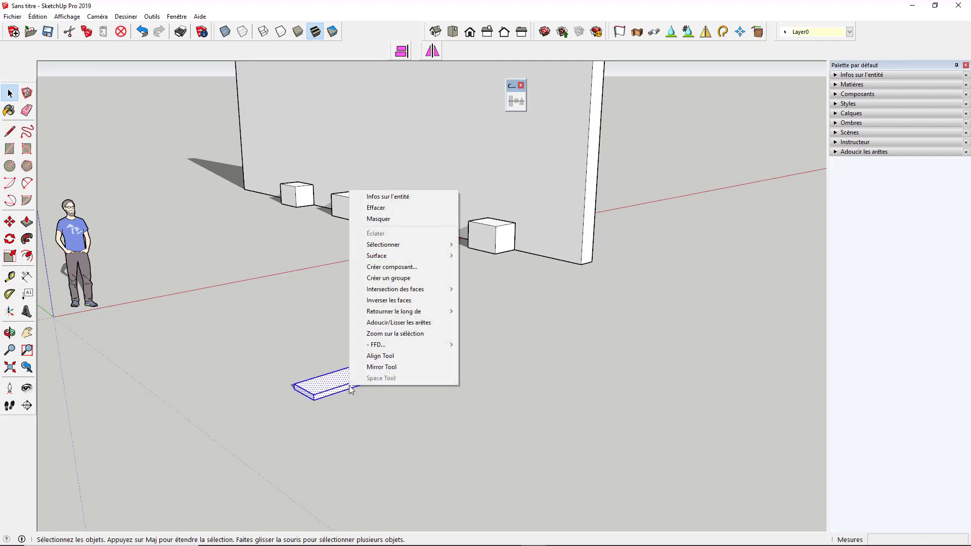
{"action": "left_click", "coordinate": [392, 266]}
{"action": "left_click", "coordinate": [472, 304]}
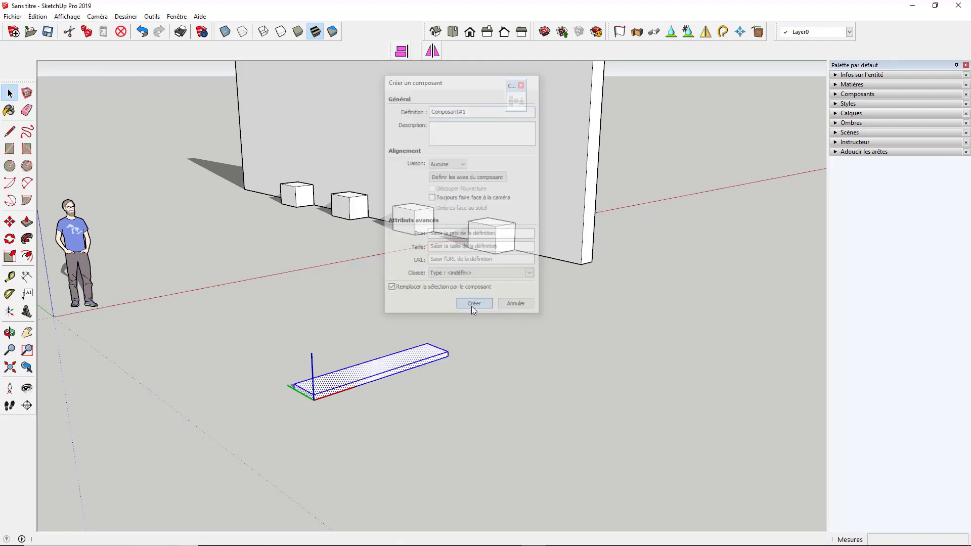
Duplicate the plank component 10 times with Curic Space, stacking the copies vertically at 20 cm spacing
{"action": "scroll", "coordinate": [355, 397], "scroll_direction": "up", "scroll_amount": 3}
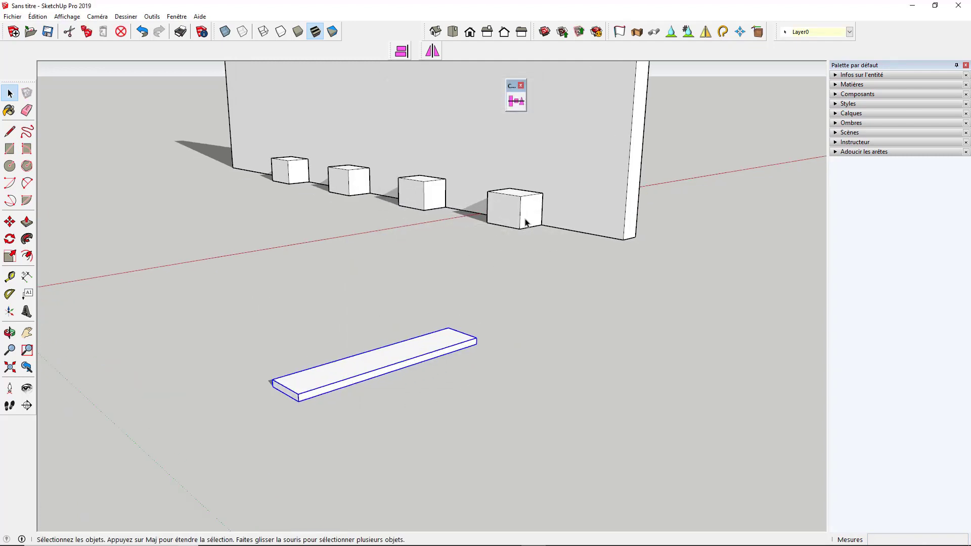
{"action": "left_click", "coordinate": [520, 102]}
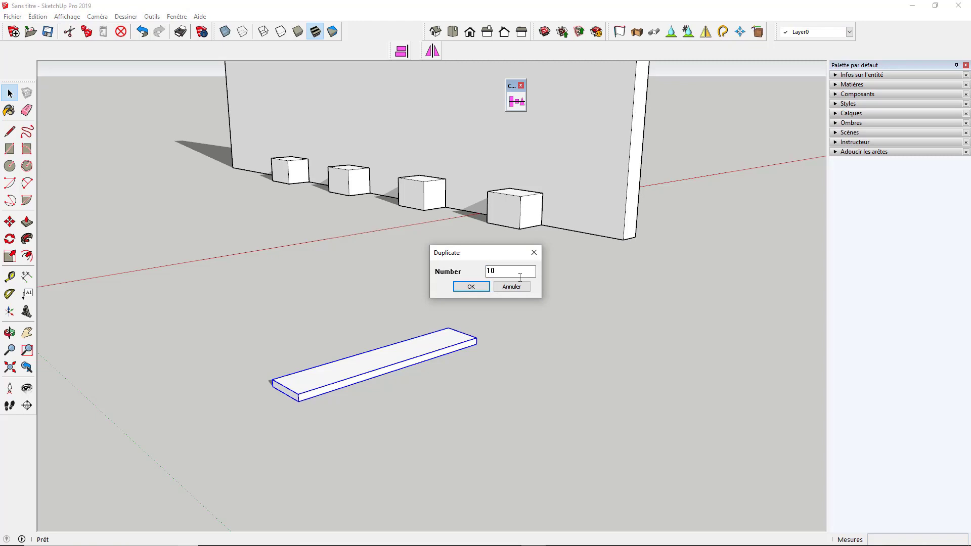
{"action": "type", "text": "10"}
{"action": "key", "text": "Return"}
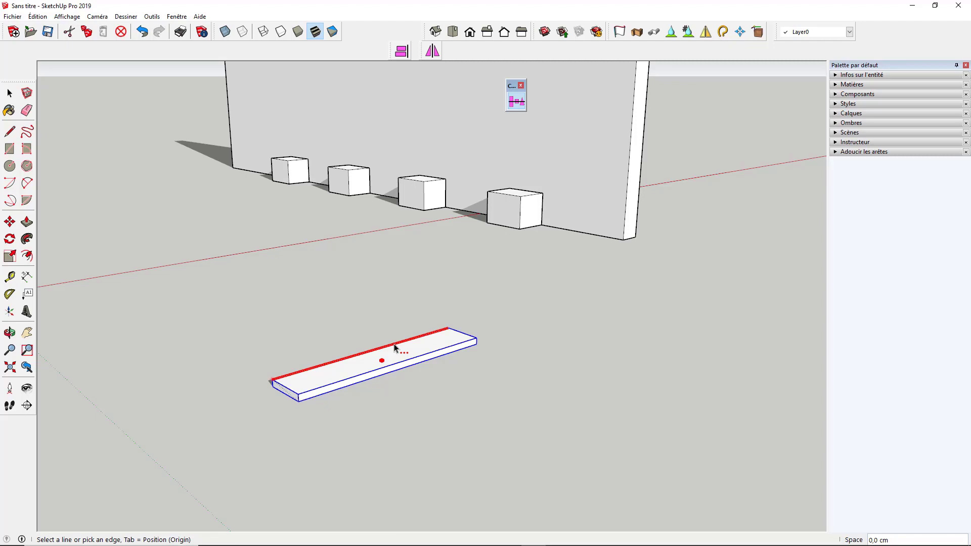
{"action": "type", "text": "20"}
{"action": "key", "text": "Return"}
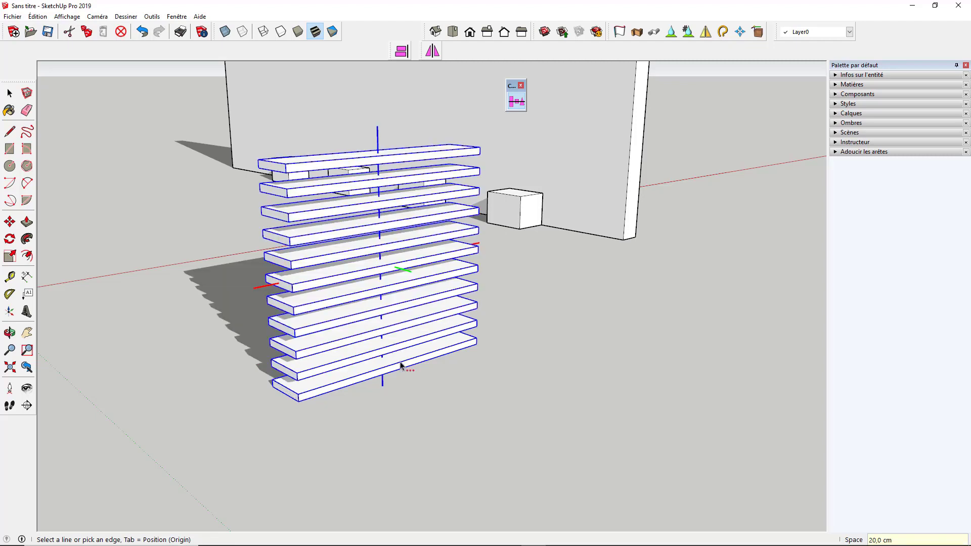
Delete the whole stack of wide planks
{"action": "middle_click_drag", "start_coordinate": [508, 346], "coordinate": [282, 366]}
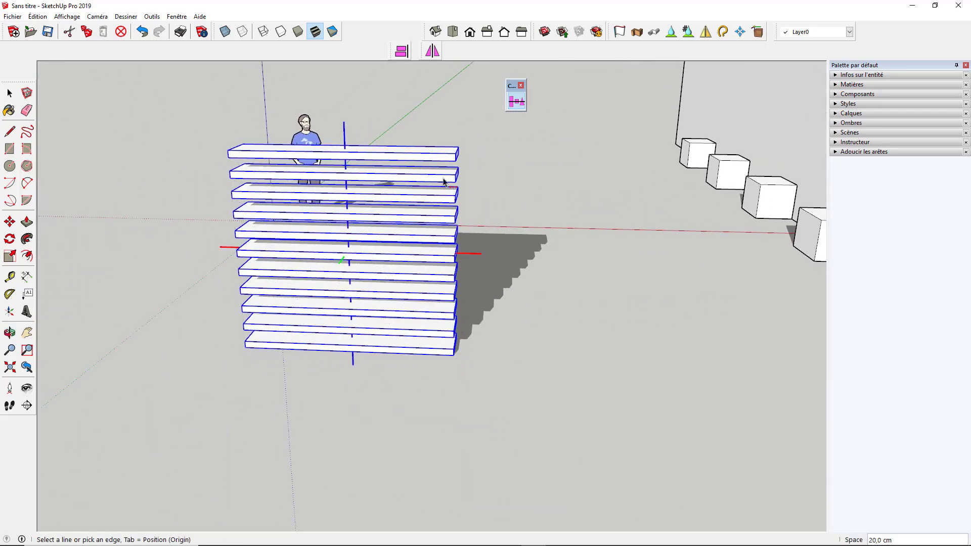
{"action": "middle_click_drag", "start_coordinate": [430, 377], "coordinate": [462, 325]}
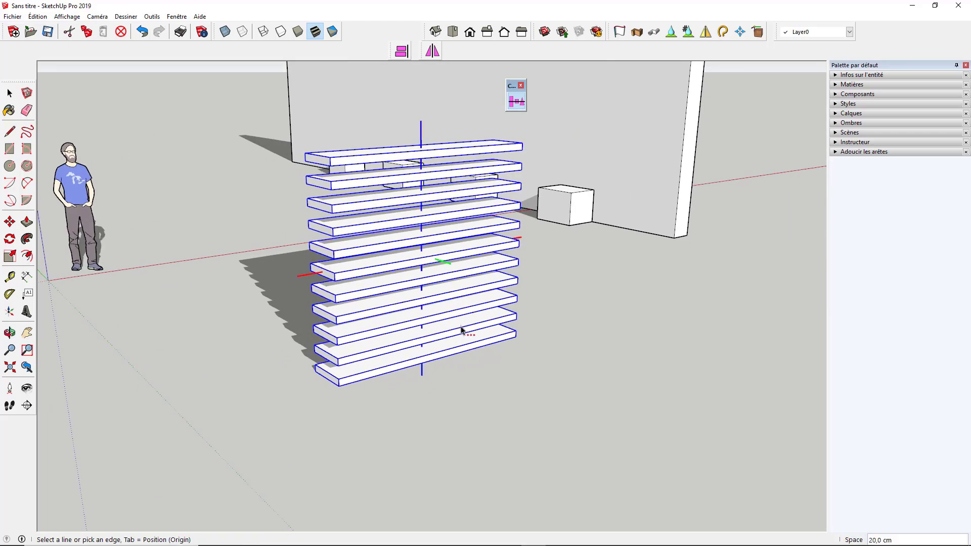
{"action": "key", "text": "Delete"}
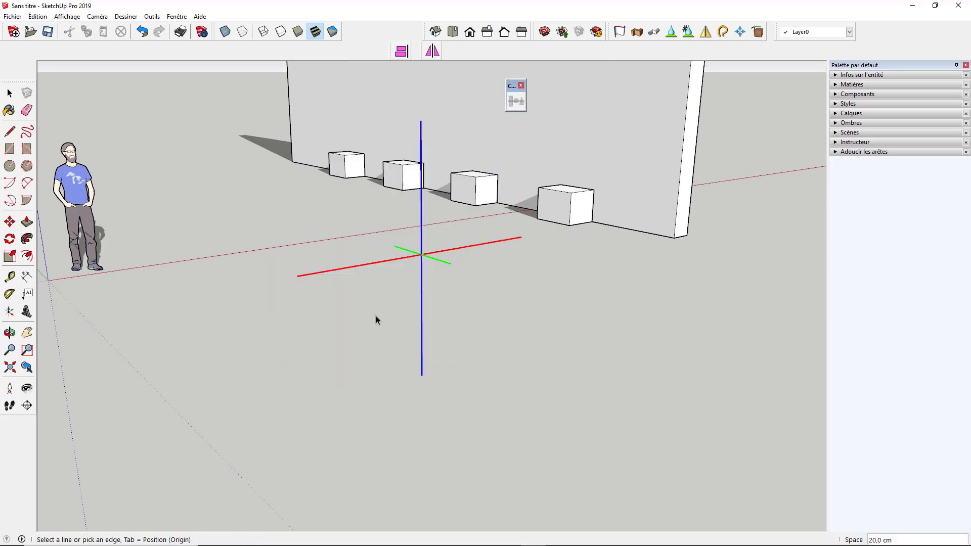
{"action": "key", "text": "space"}
Draw a 100 x 25 cm rectangle on the ground in front of the cubes and pull it up 10 cm
{"action": "left_click", "coordinate": [9, 148]}
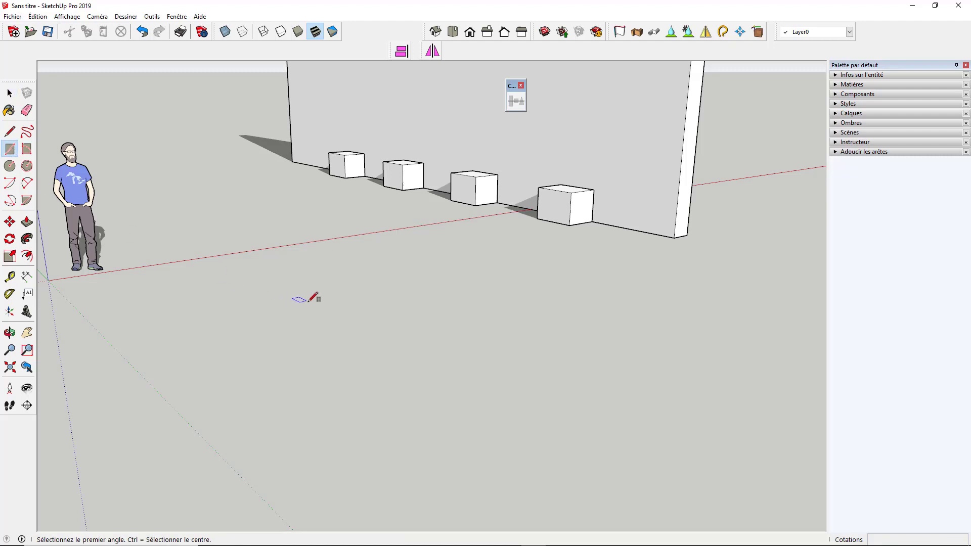
{"action": "scroll", "coordinate": [319, 308], "scroll_direction": "up", "scroll_amount": 2}
{"action": "left_click", "coordinate": [306, 375]}
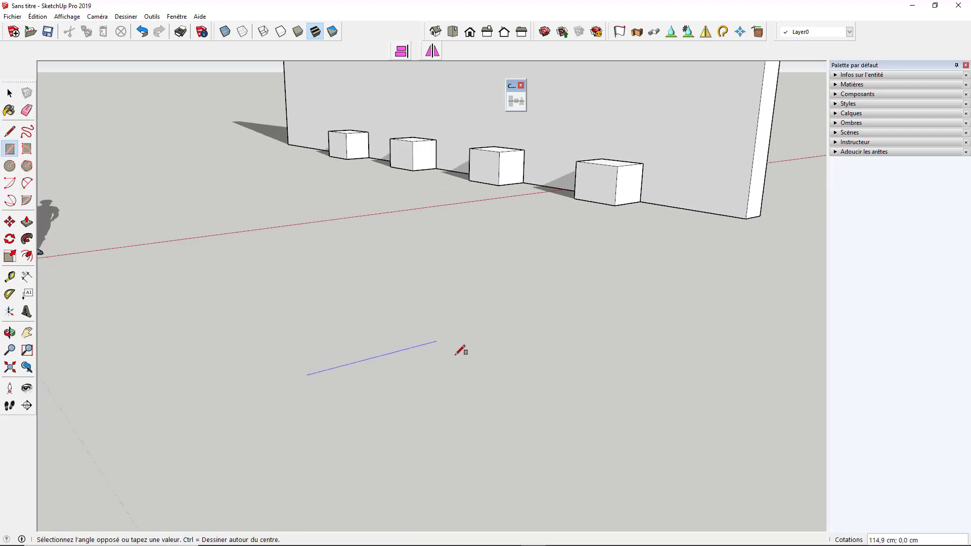
{"action": "type", "text": "100;25"}
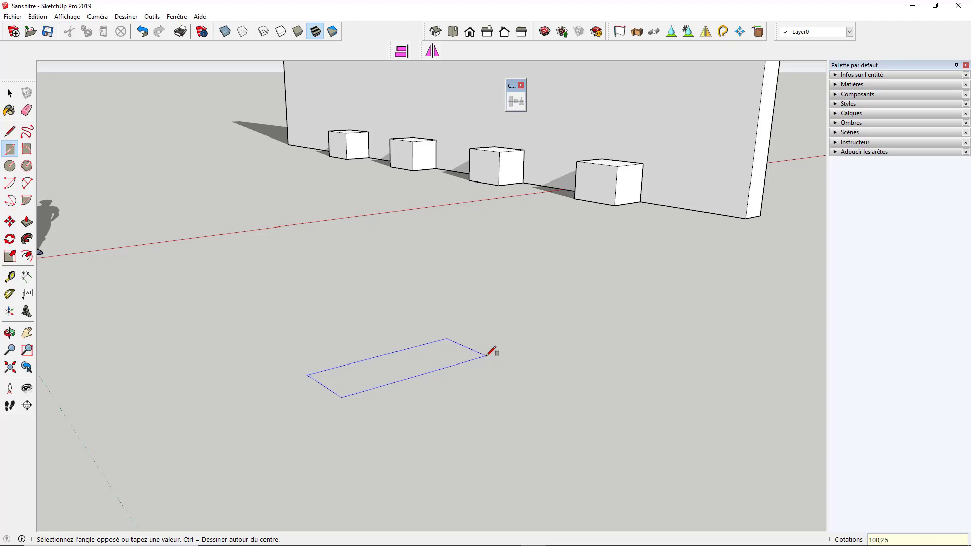
{"action": "key", "text": "Return"}
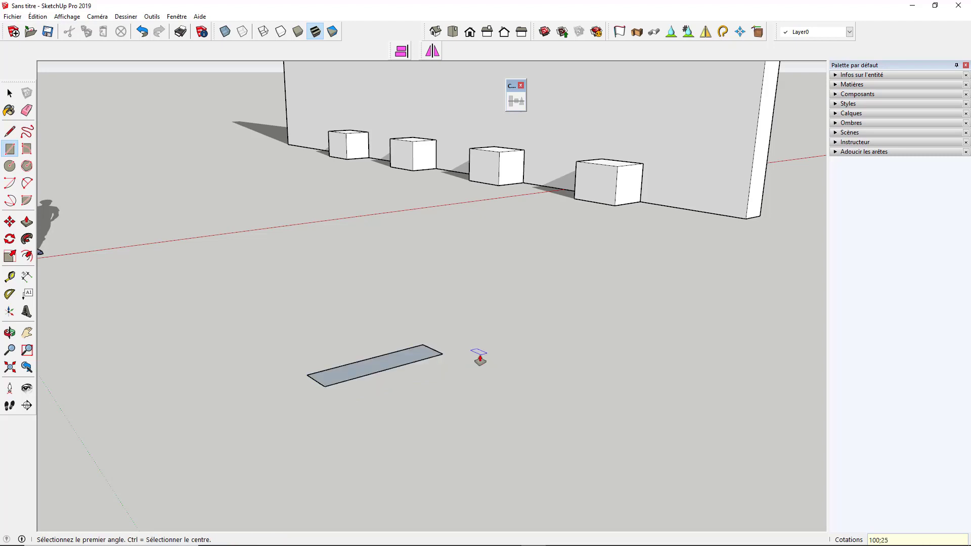
{"action": "key", "text": "p"}
{"action": "left_click", "coordinate": [390, 353]}
{"action": "left_click", "coordinate": [390, 347]}
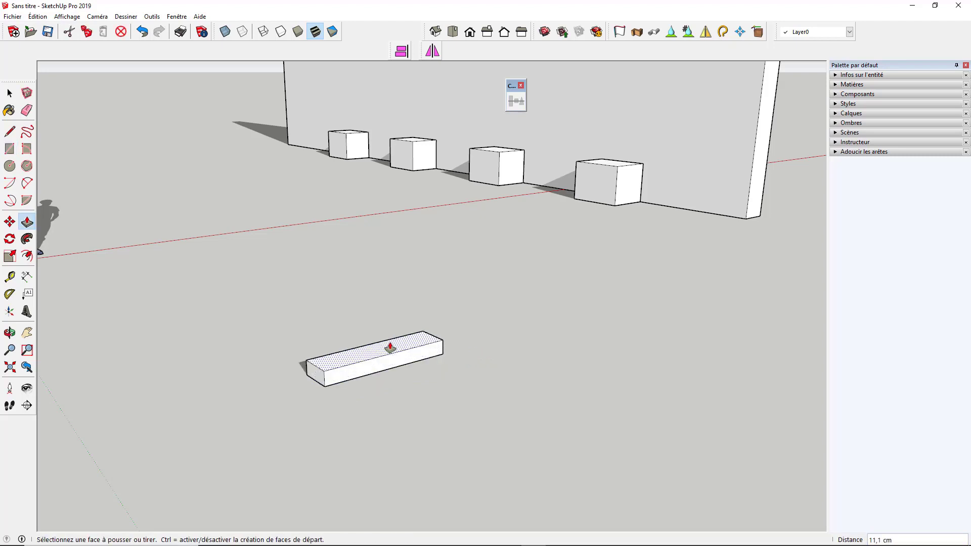
Select the whole new plank and turn it into a component with the default settings
{"action": "key", "text": "space"}
{"action": "left_click_drag", "start_coordinate": [232, 276], "coordinate": [502, 413]}
{"action": "right_click", "coordinate": [355, 380]}
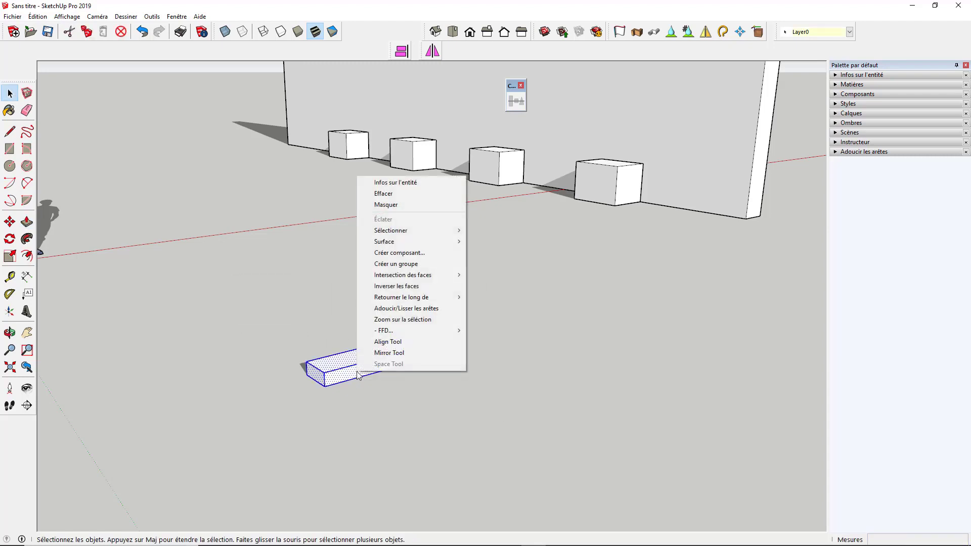
{"action": "left_click", "coordinate": [397, 253]}
{"action": "left_click", "coordinate": [473, 303]}
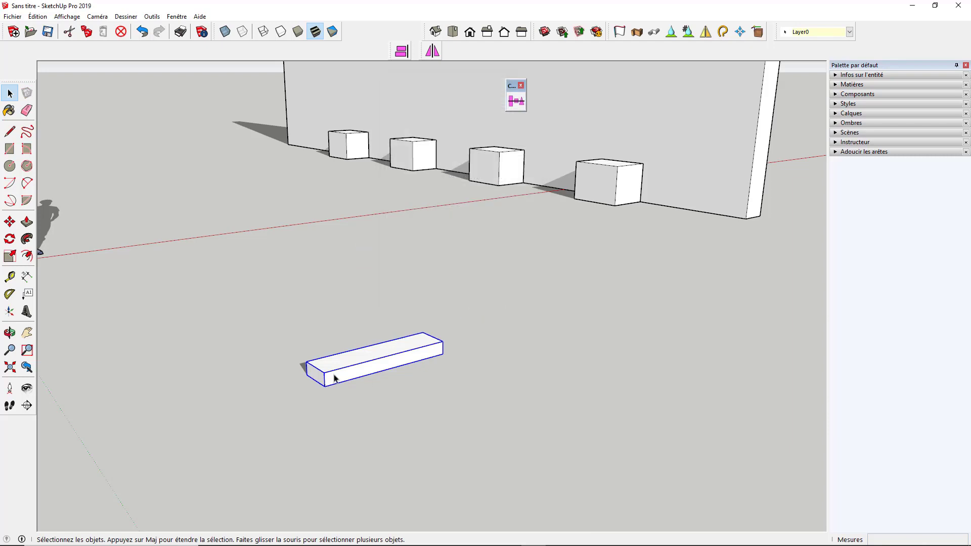
Dimension the plank's width and height at one end and erase both dimensions again
{"action": "scroll", "coordinate": [335, 379], "scroll_direction": "up", "scroll_amount": 3}
{"action": "left_click", "coordinate": [27, 276]}
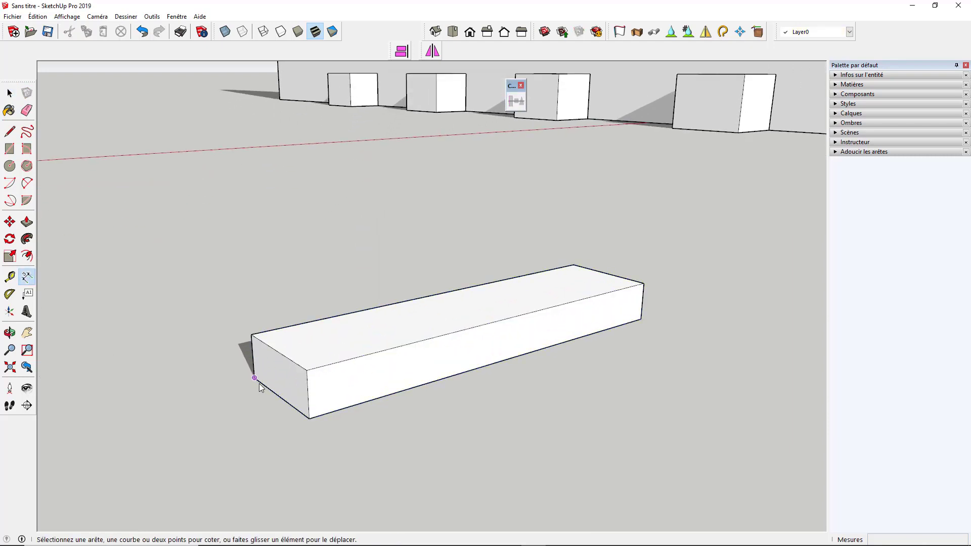
{"action": "left_click", "coordinate": [255, 377]}
{"action": "left_click", "coordinate": [309, 418]}
{"action": "left_click", "coordinate": [259, 436]}
{"action": "left_click", "coordinate": [255, 378]}
{"action": "left_click", "coordinate": [251, 334]}
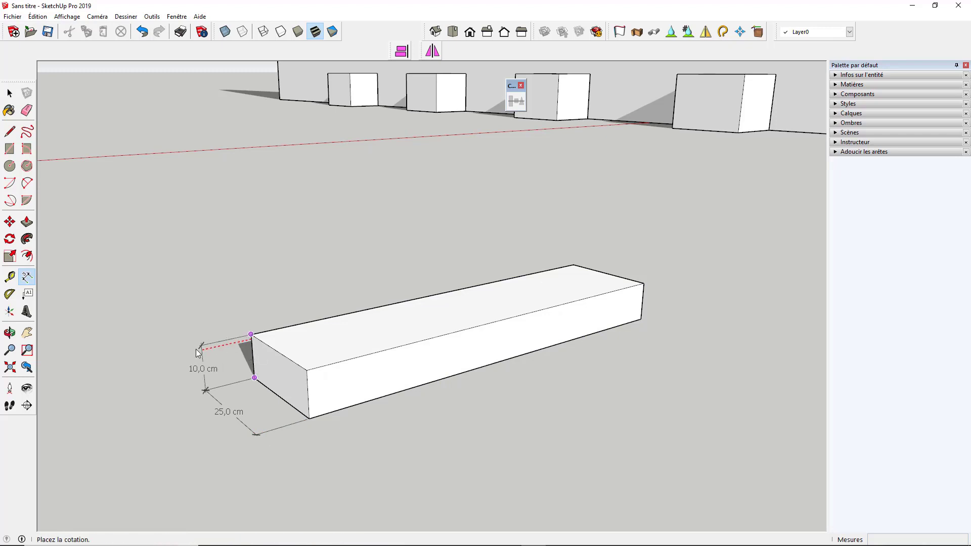
{"action": "left_click", "coordinate": [198, 368]}
{"action": "key", "text": "e"}
{"action": "left_click_drag", "start_coordinate": [207, 404], "coordinate": [203, 391]}
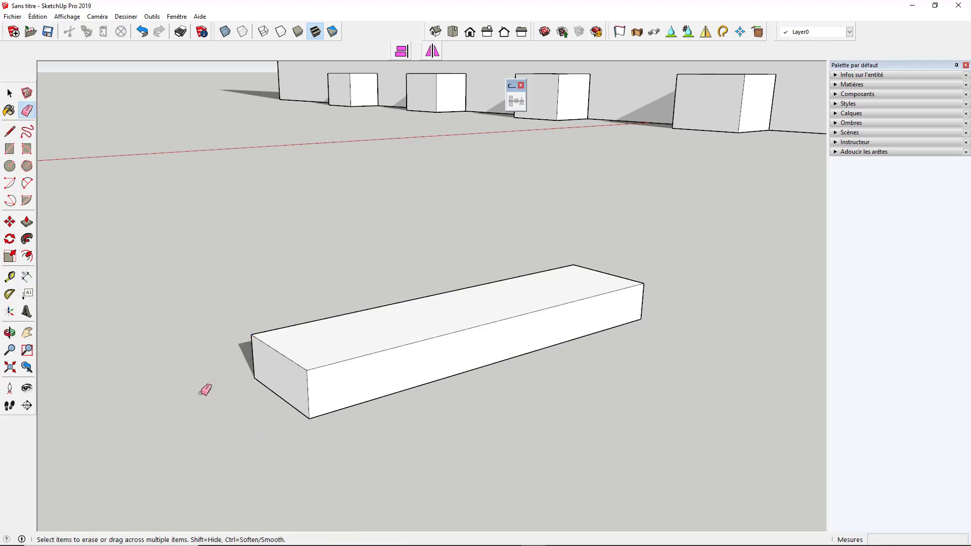
Select the plank and duplicate it 10 times with Curic Space along the vertical axis line at 20 cm spacing
{"action": "scroll", "coordinate": [202, 391], "scroll_direction": "down", "scroll_amount": 3}
{"action": "left_click", "coordinate": [9, 93]}
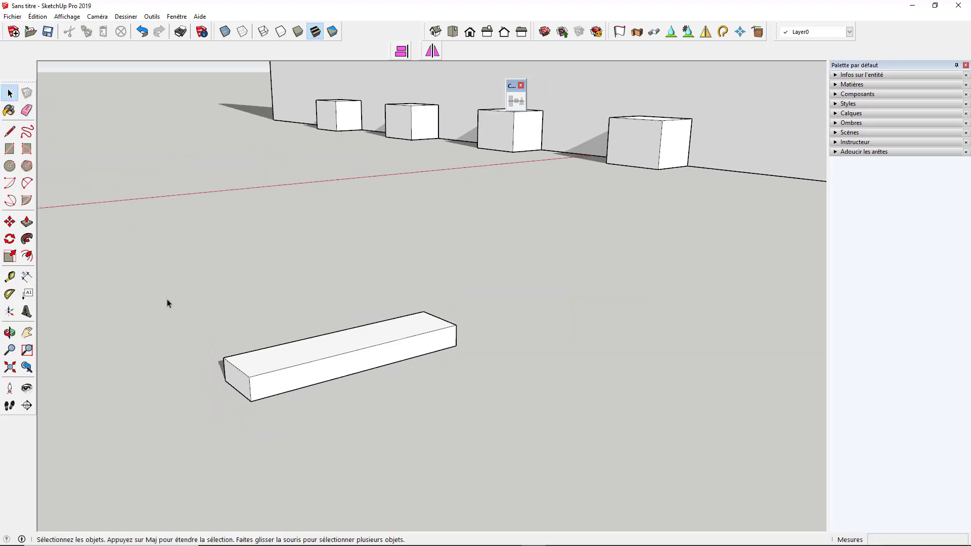
{"action": "left_click_drag", "start_coordinate": [169, 265], "coordinate": [533, 444]}
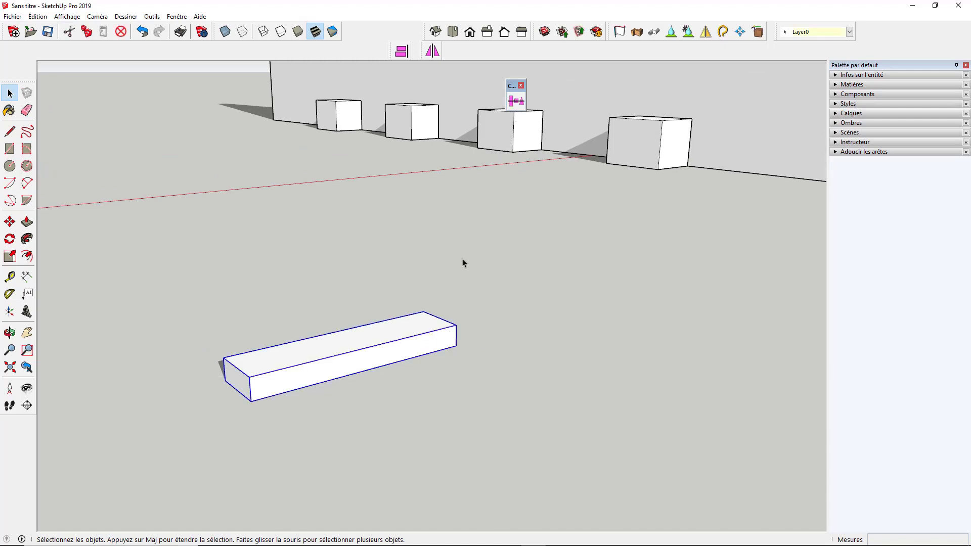
{"action": "left_click", "coordinate": [516, 101]}
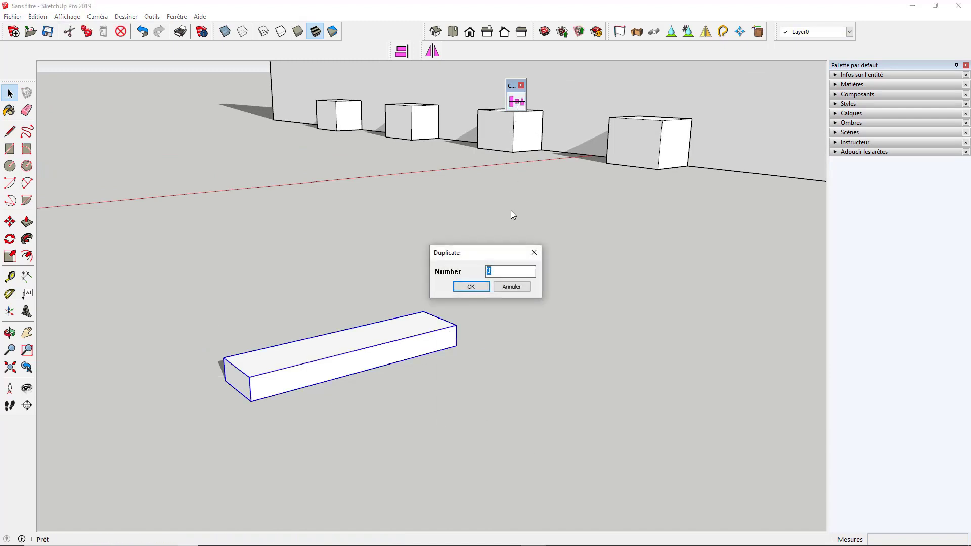
{"action": "type", "text": "10"}
{"action": "key", "text": "Return"}
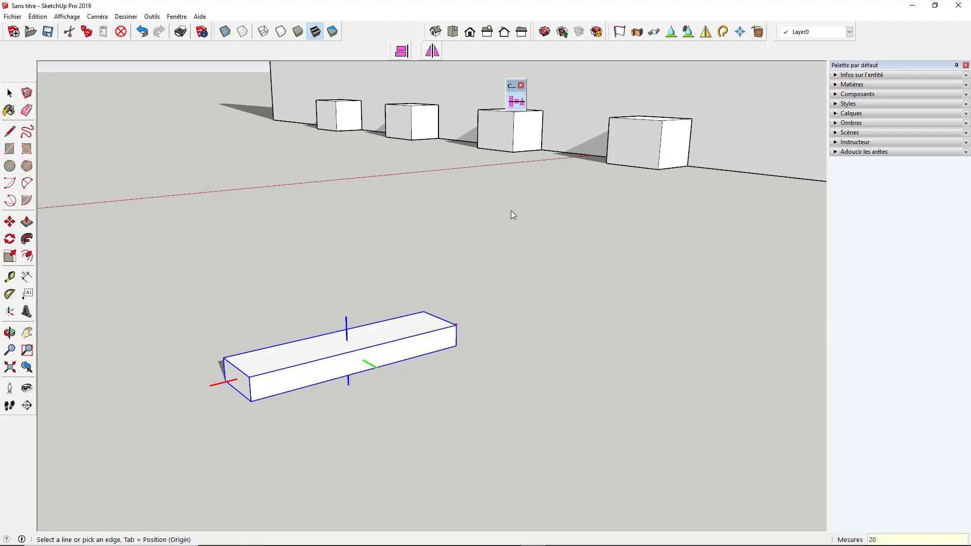
{"action": "left_click", "coordinate": [347, 326]}
{"action": "type", "text": "20"}
{"action": "key", "text": "Return"}
Dimension the gap between the two lowest planks and erase that dimension again
{"action": "scroll", "coordinate": [303, 433], "scroll_direction": "down", "scroll_amount": 3}
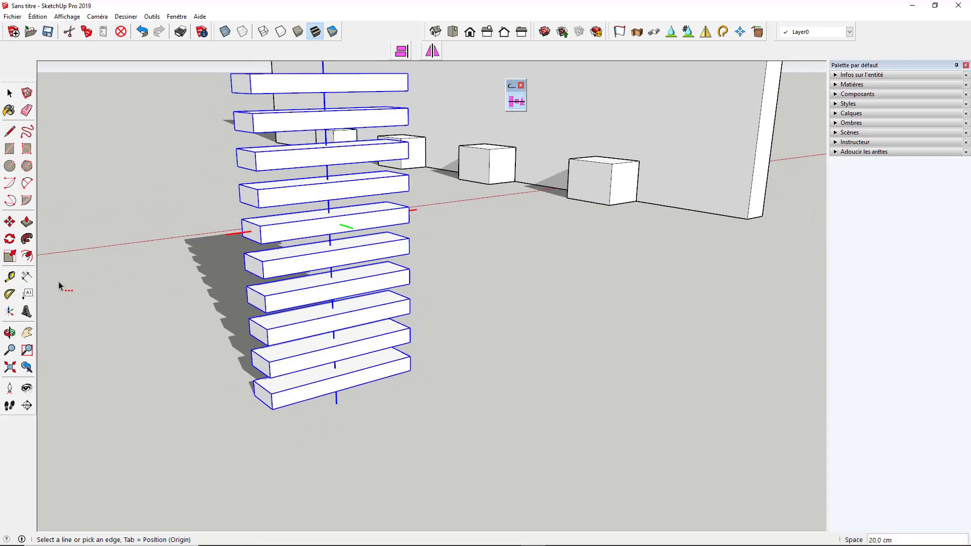
{"action": "left_click", "coordinate": [27, 276]}
{"action": "scroll", "coordinate": [260, 392], "scroll_direction": "up", "scroll_amount": 3}
{"action": "left_click", "coordinate": [260, 393]}
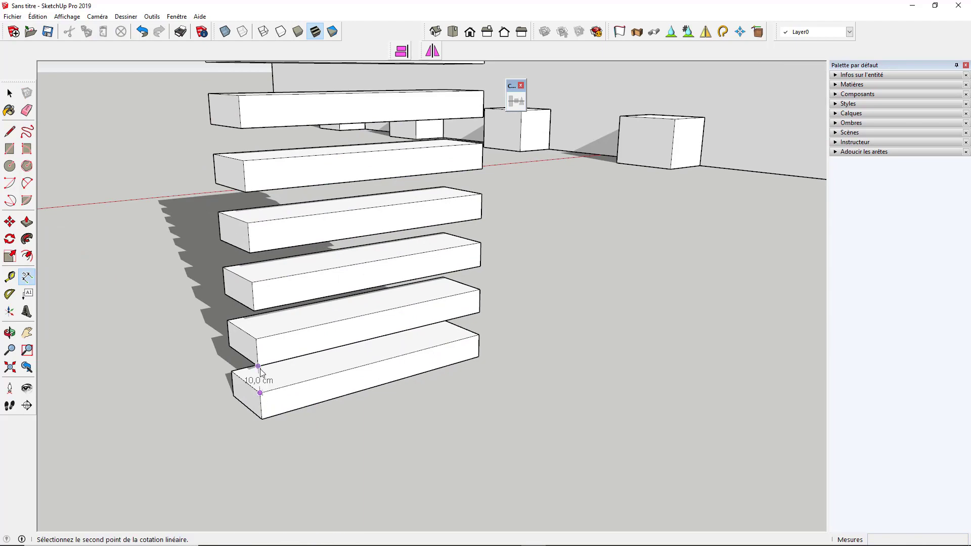
{"action": "left_click", "coordinate": [259, 366]}
{"action": "left_click", "coordinate": [244, 413]}
{"action": "key", "text": "e"}
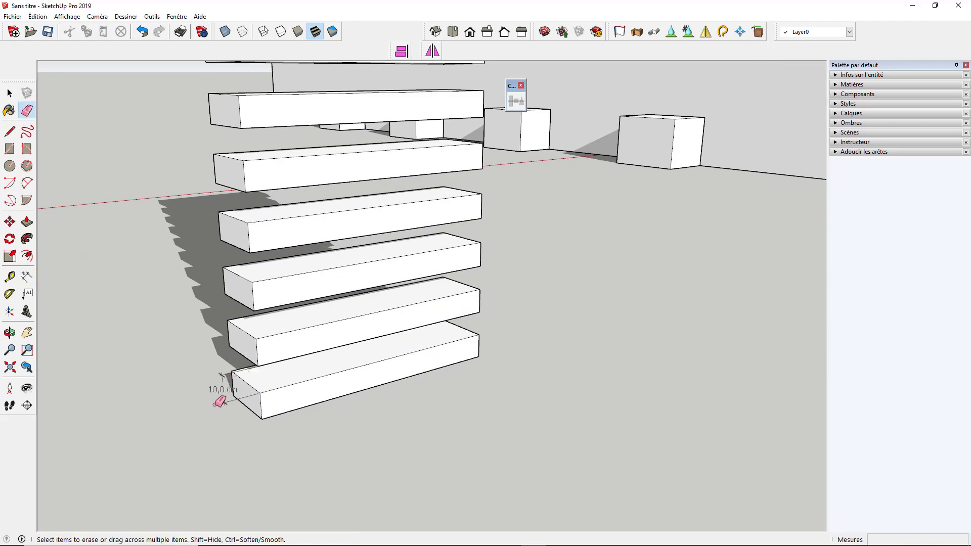
{"action": "left_click", "coordinate": [224, 399]}
Select the whole stack of planks and change its vertical spacing to 25 cm with Curic Space
{"action": "scroll", "coordinate": [268, 457], "scroll_direction": "down", "scroll_amount": 3}
{"action": "middle_click_drag", "start_coordinate": [354, 426], "coordinate": [331, 411]}
{"action": "left_click", "coordinate": [11, 132]}
{"action": "left_click", "coordinate": [10, 95]}
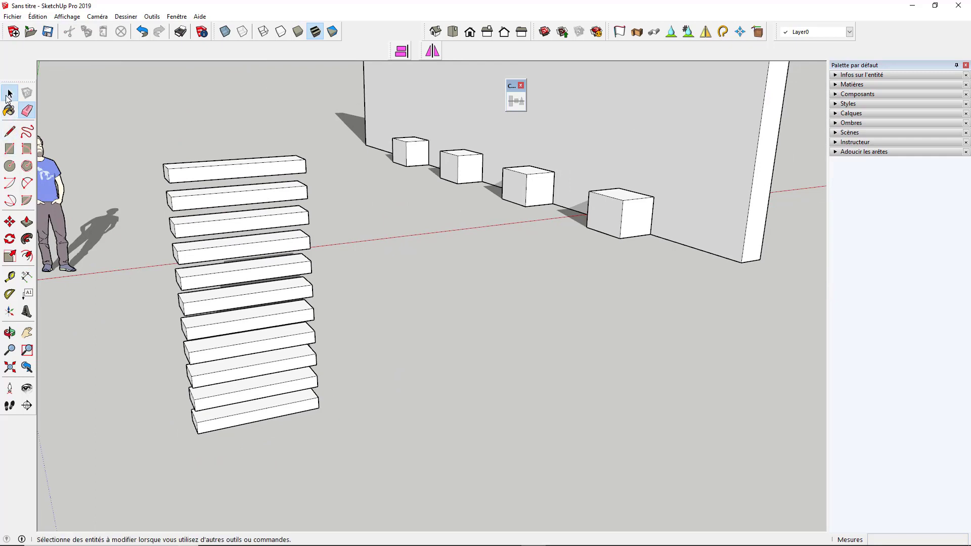
{"action": "scroll", "coordinate": [127, 235], "scroll_direction": "down", "scroll_amount": 3}
{"action": "scroll", "coordinate": [175, 225], "scroll_direction": "up", "scroll_amount": 2}
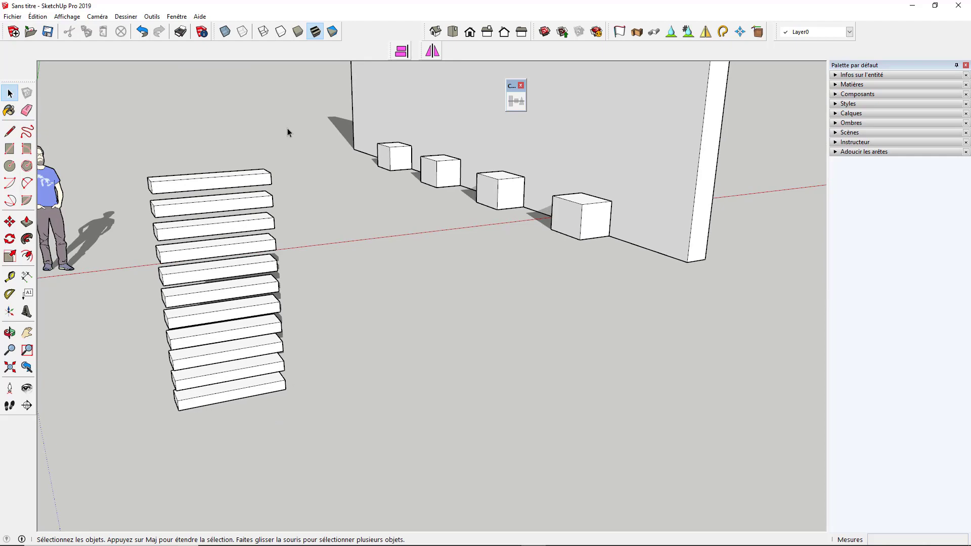
{"action": "scroll", "coordinate": [270, 202], "scroll_direction": "down", "scroll_amount": 3}
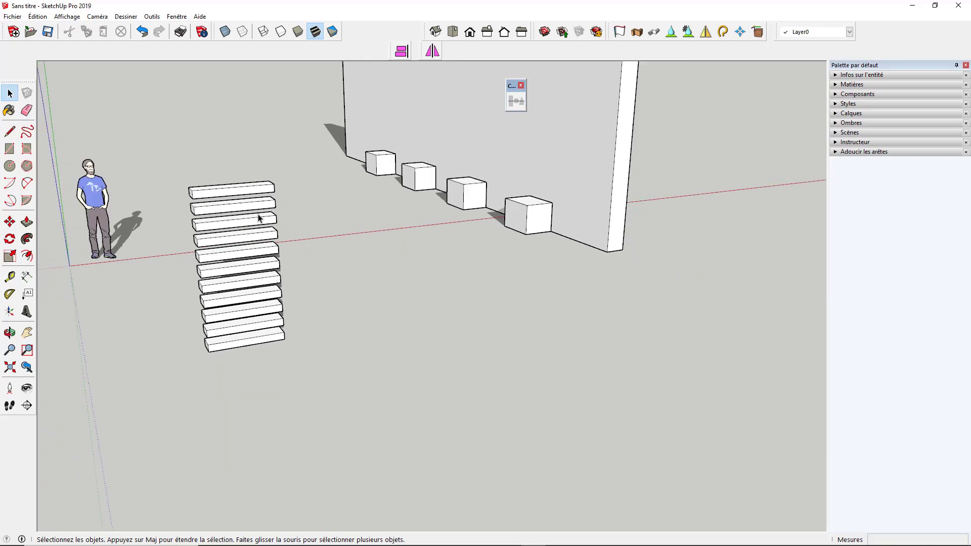
{"action": "mouse_move", "coordinate": [260, 221]}
{"action": "middle_mouse_down"}
{"action": "mouse_move", "coordinate": [346, 202]}
{"action": "mouse_move", "coordinate": [278, 219]}
{"action": "middle_mouse_up"}
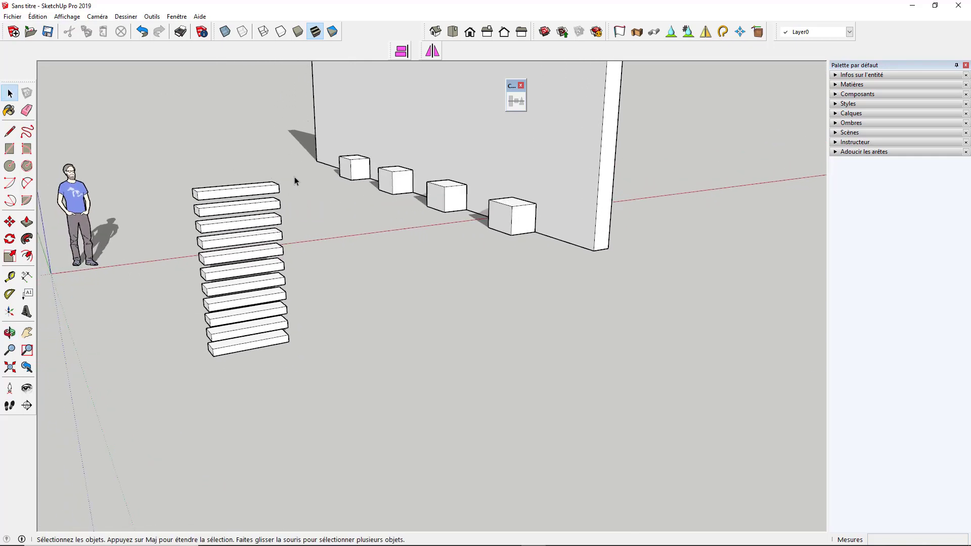
{"action": "left_click_drag", "start_coordinate": [293, 160], "coordinate": [171, 372]}
{"action": "scroll", "coordinate": [238, 252], "scroll_direction": "up", "scroll_amount": 2}
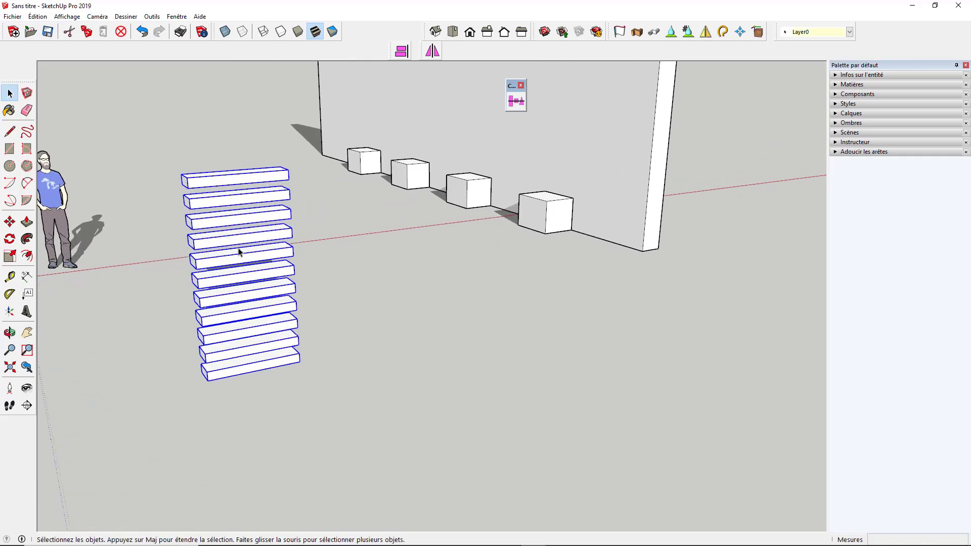
{"action": "left_click", "coordinate": [515, 101]}
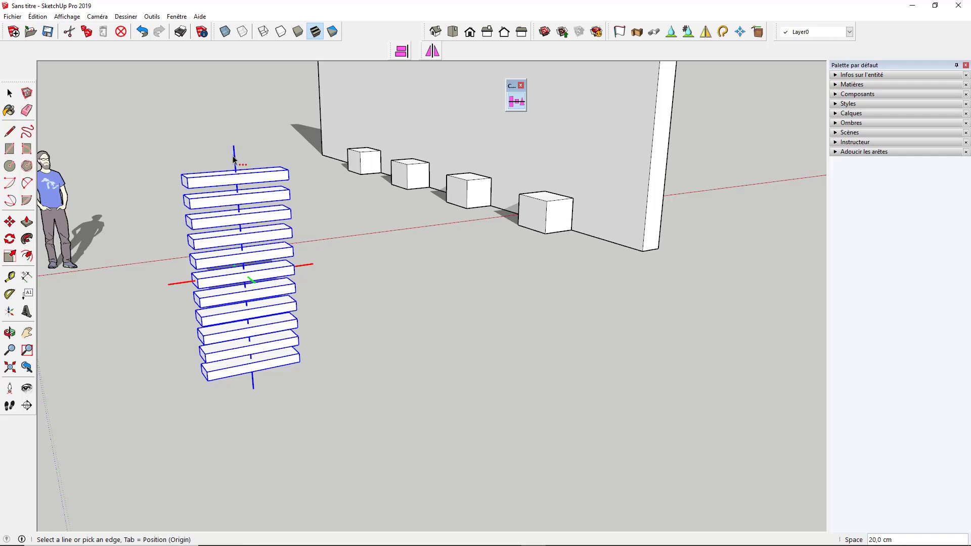
{"action": "key", "text": "Return"}
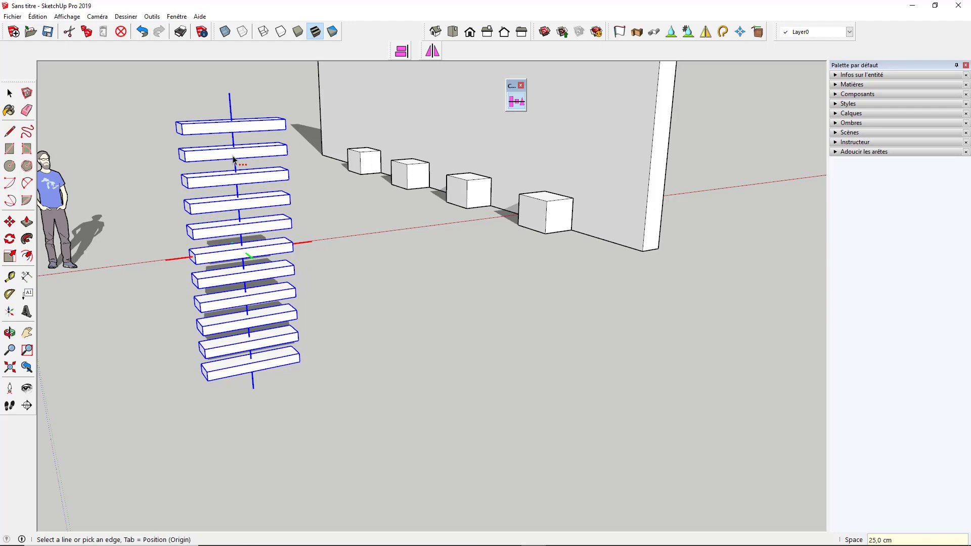
{"action": "left_click", "coordinate": [10, 93]}
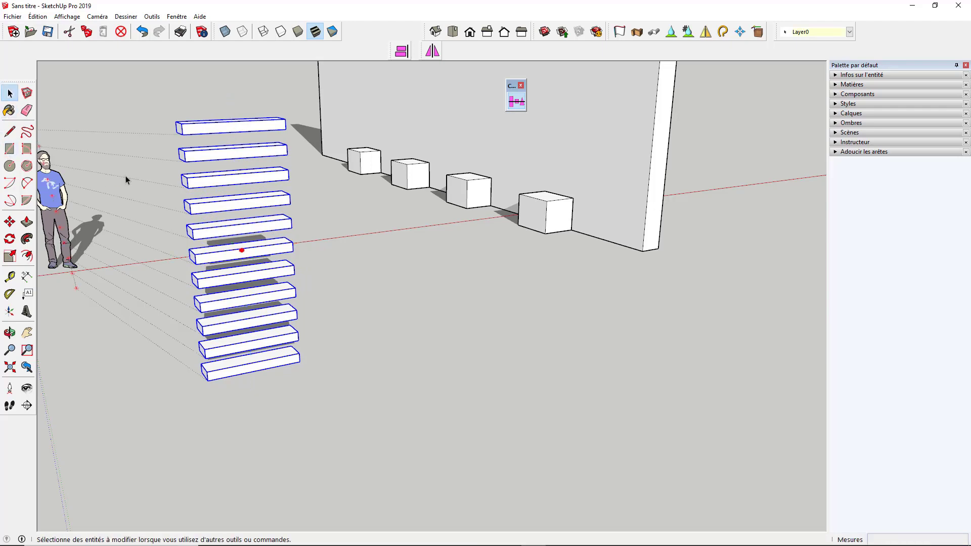
{"action": "left_click", "coordinate": [412, 287]}
Undo the last spacing change on the stack of planks
{"action": "middle_click_drag", "start_coordinate": [411, 287], "coordinate": [302, 324]}
{"action": "scroll", "coordinate": [302, 324], "scroll_direction": "down", "scroll_amount": 4}
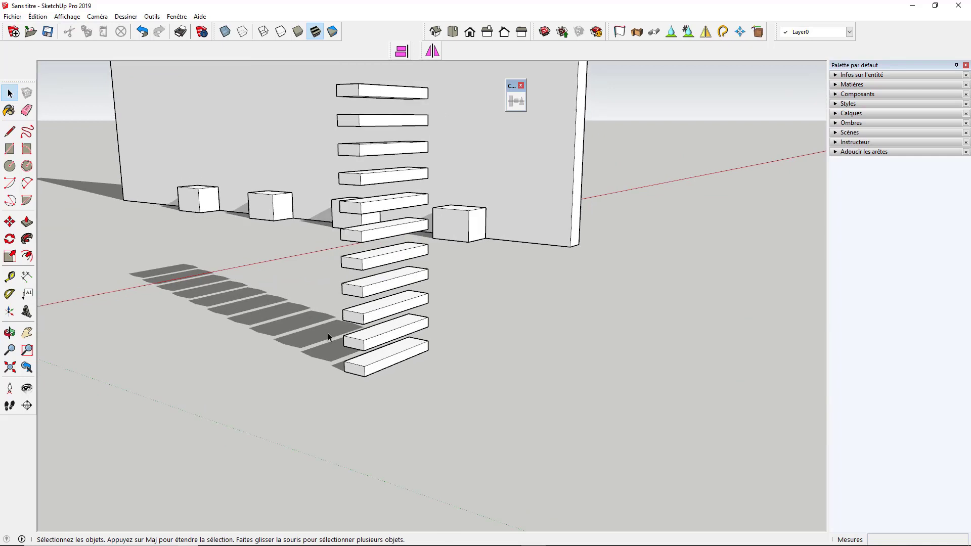
{"action": "left_click", "coordinate": [149, 34]}
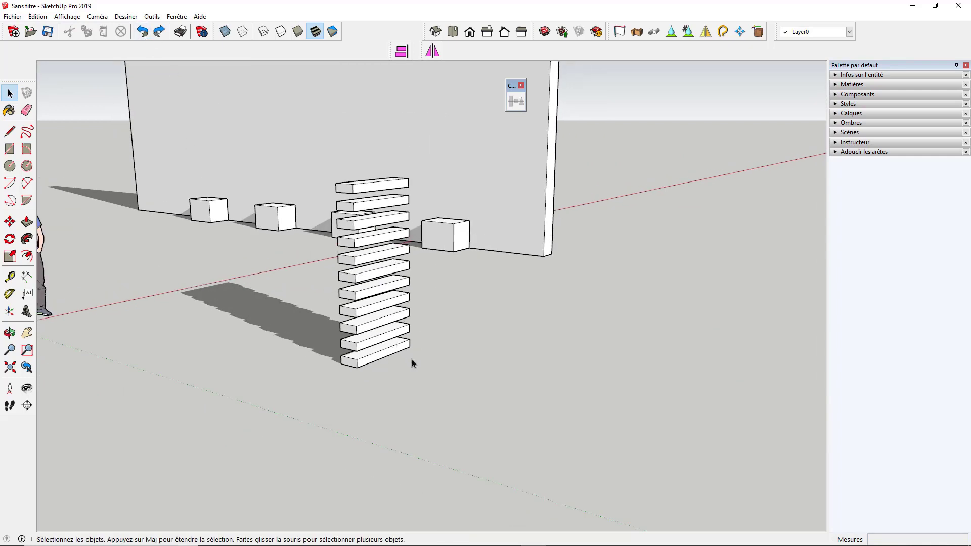
{"action": "scroll", "coordinate": [335, 314], "scroll_direction": "down", "scroll_amount": 5}
{"action": "middle_click_drag", "start_coordinate": [350, 316], "coordinate": [208, 280]}
{"action": "scroll", "coordinate": [242, 280], "scroll_direction": "up", "scroll_amount": 3}
{"action": "middle_click_drag", "start_coordinate": [305, 301], "coordinate": [244, 384]}
{"action": "scroll", "coordinate": [253, 363], "scroll_direction": "up", "scroll_amount": 5}
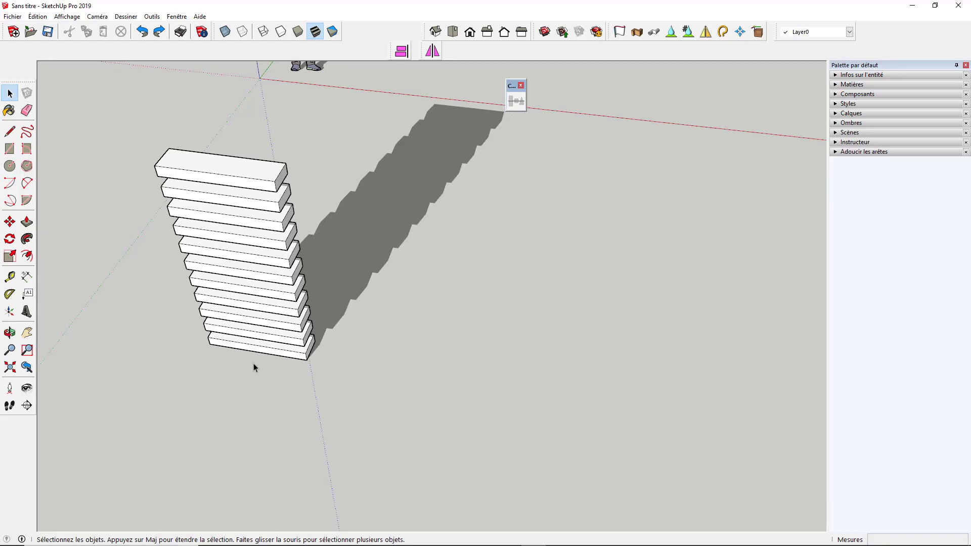
Select the whole stack of planks and set its vertical spacing to 17 cm with Curic Space
{"action": "middle_click_drag", "start_coordinate": [245, 353], "coordinate": [342, 235]}
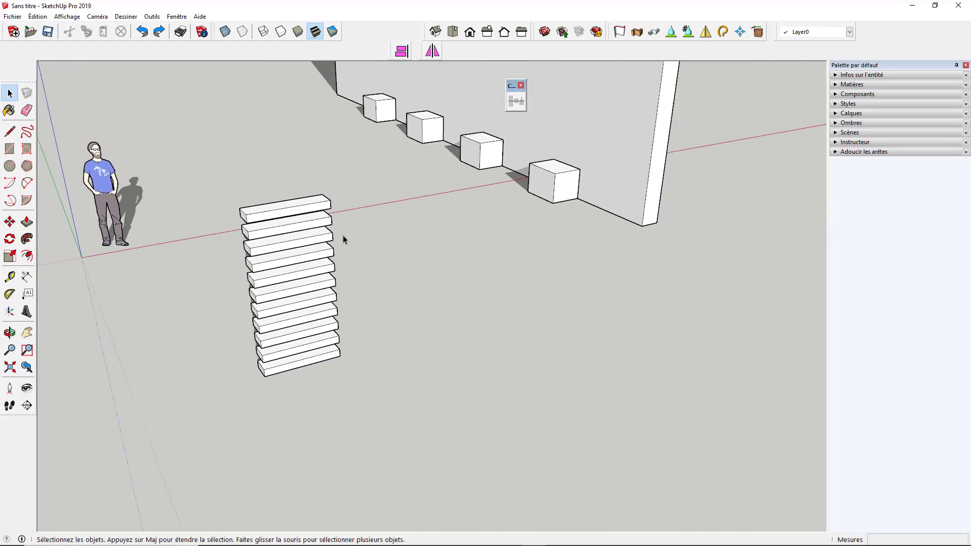
{"action": "left_click_drag", "start_coordinate": [284, 287], "coordinate": [212, 430]}
{"action": "scroll", "coordinate": [247, 324], "scroll_direction": "up", "scroll_amount": 4}
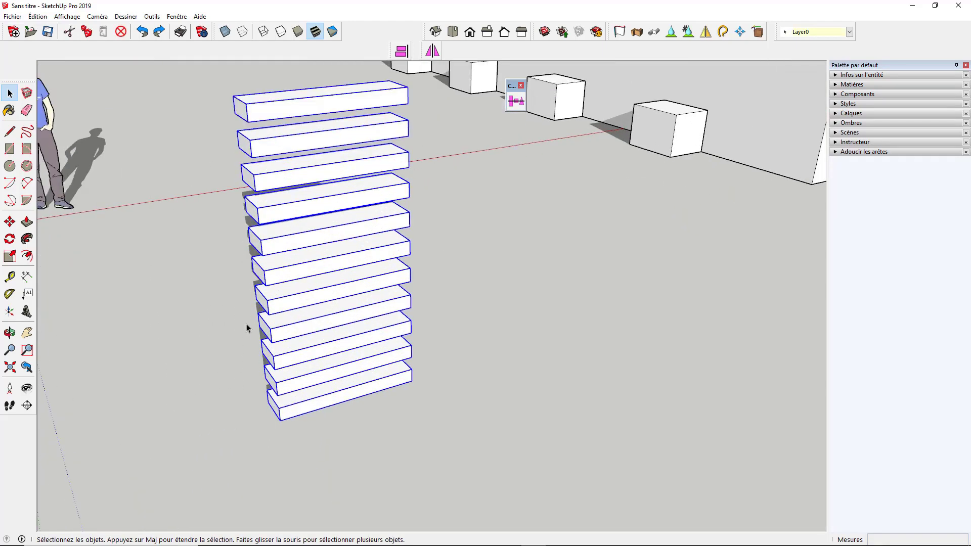
{"action": "scroll", "coordinate": [247, 324], "scroll_direction": "down", "scroll_amount": 2}
{"action": "left_click", "coordinate": [516, 101]}
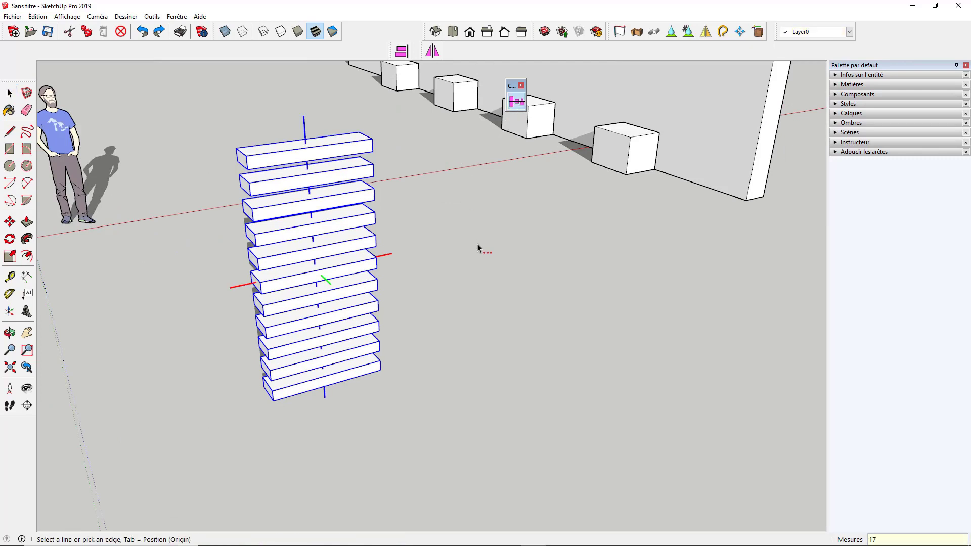
{"action": "left_click", "coordinate": [304, 126]}
{"action": "type", "text": "17"}
{"action": "key", "text": "Return"}
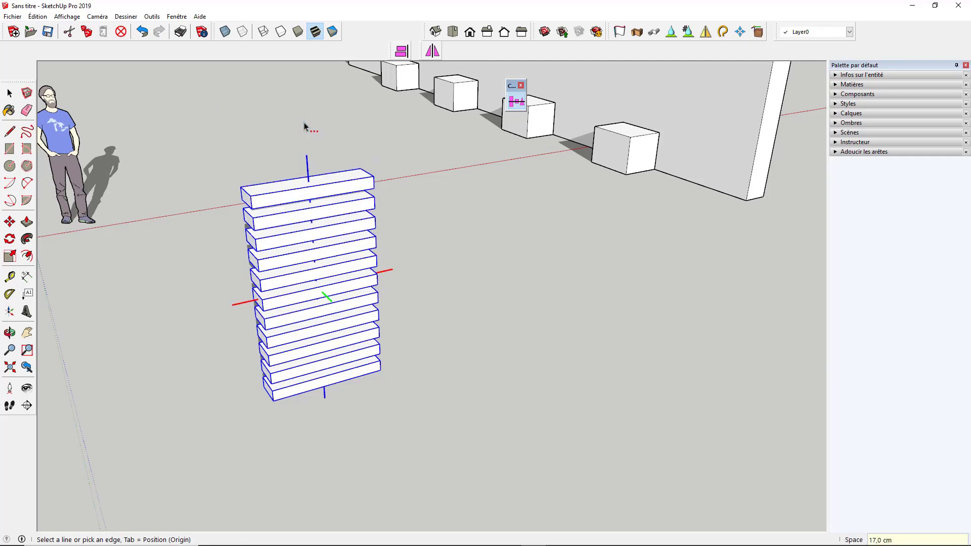
{"action": "left_click", "coordinate": [10, 92]}
{"action": "left_click", "coordinate": [209, 122]}
Draw a circle of about 12.7 cm radius on the ground beside the corner of the lowest plank
{"action": "scroll", "coordinate": [313, 273], "scroll_direction": "down", "scroll_amount": 3}
{"action": "middle_click_drag", "start_coordinate": [312, 272], "coordinate": [186, 404]}
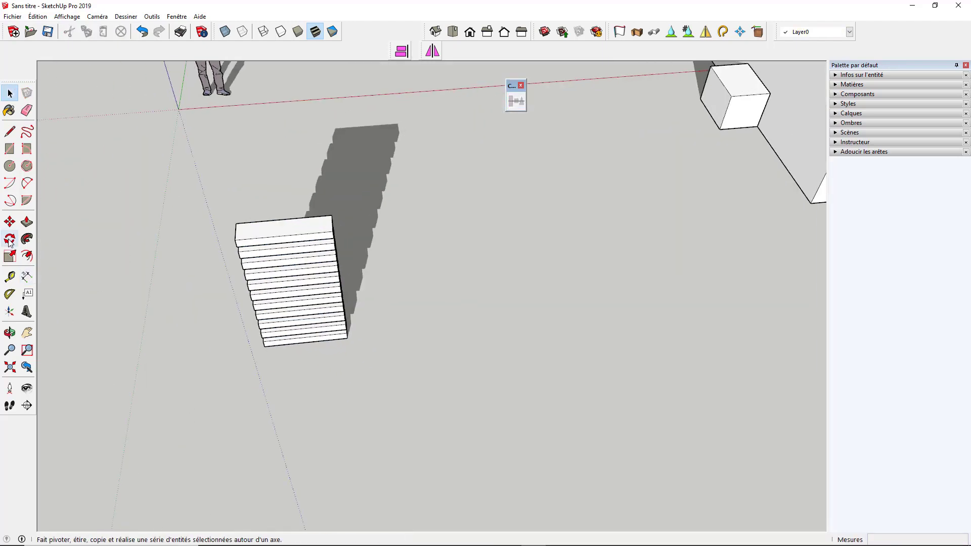
{"action": "left_click", "coordinate": [9, 166]}
{"action": "scroll", "coordinate": [353, 293], "scroll_direction": "up", "scroll_amount": 5}
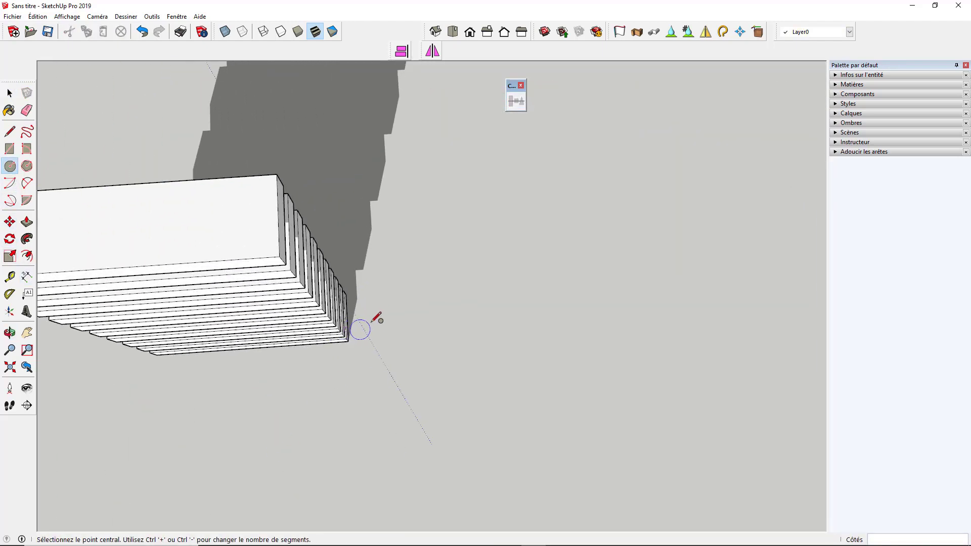
{"action": "left_click", "coordinate": [383, 321]}
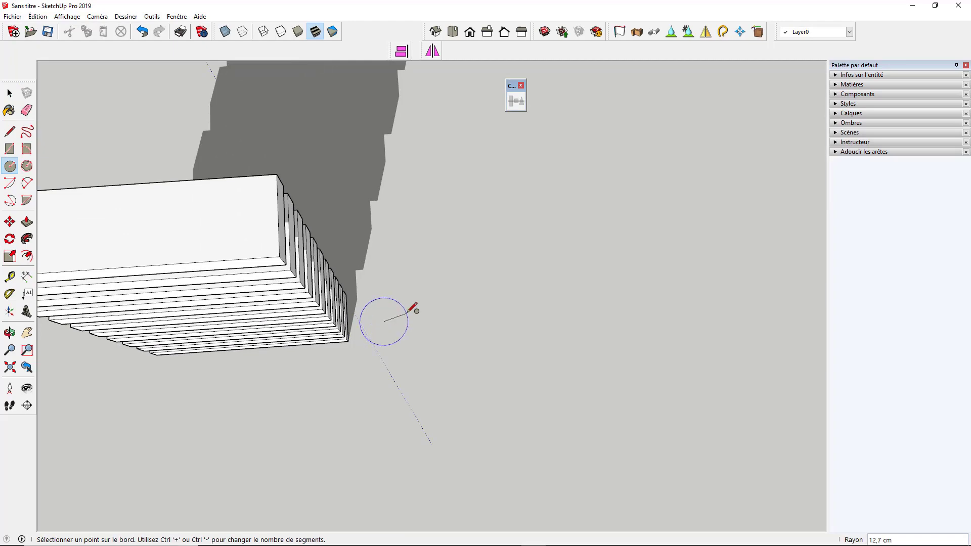
{"action": "left_click", "coordinate": [407, 312]}
{"action": "scroll", "coordinate": [404, 286], "scroll_direction": "down", "scroll_amount": 4}
{"action": "middle_click_drag", "start_coordinate": [396, 272], "coordinate": [245, 150]}
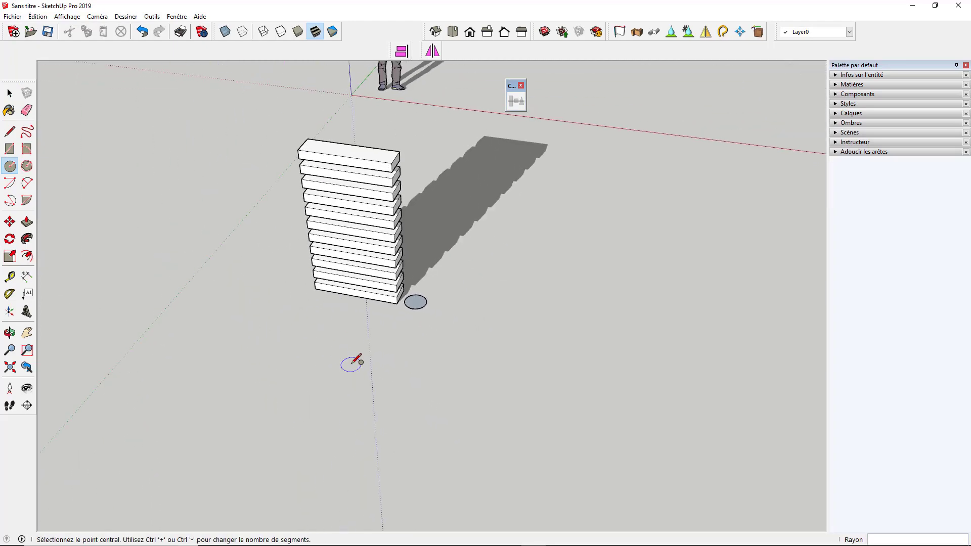
{"action": "left_click", "coordinate": [10, 93]}
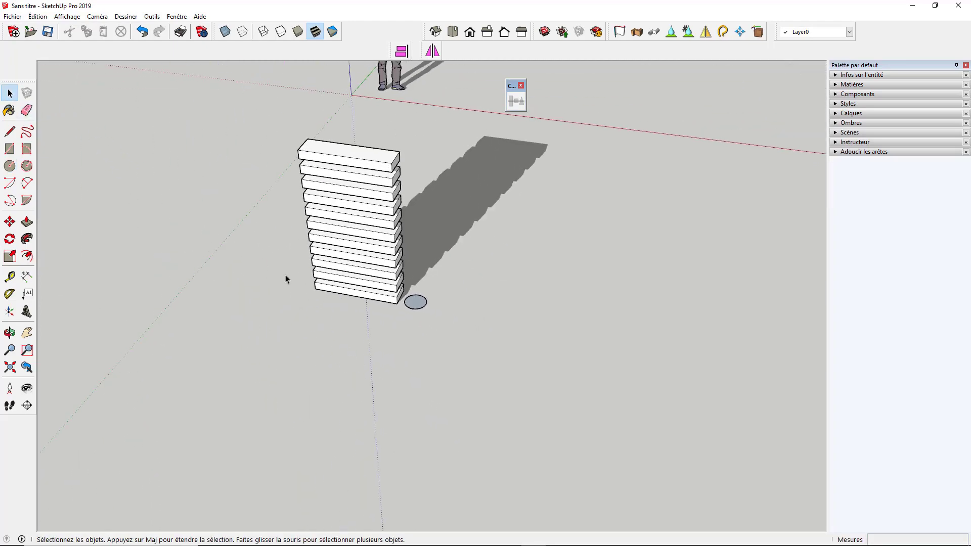
Select the plank stack together with the circle and distribute the planks around the circle with Curic Space
{"action": "scroll", "coordinate": [423, 302], "scroll_direction": "up", "scroll_amount": 2}
{"action": "scroll", "coordinate": [415, 316], "scroll_direction": "down", "scroll_amount": 2}
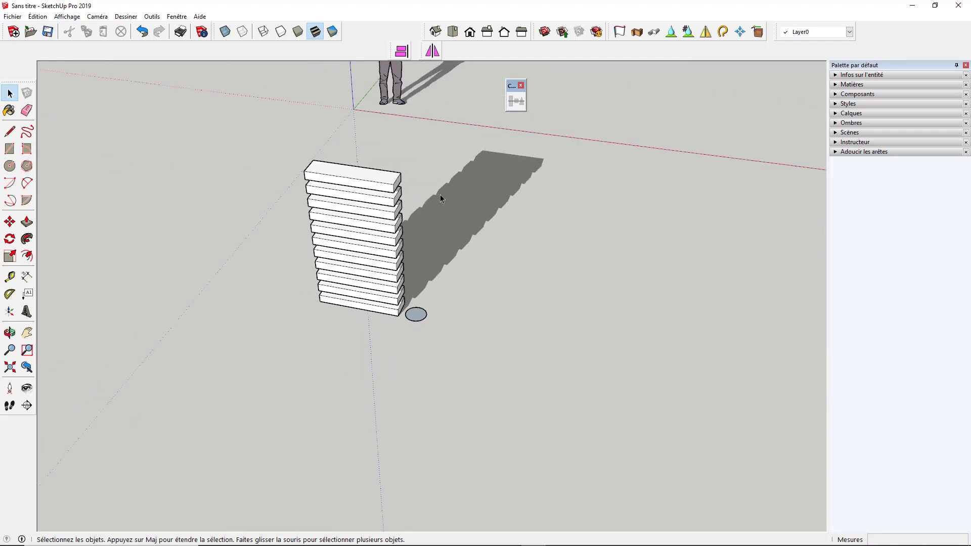
{"action": "left_click_drag", "start_coordinate": [206, 356], "coordinate": [206, 357]}
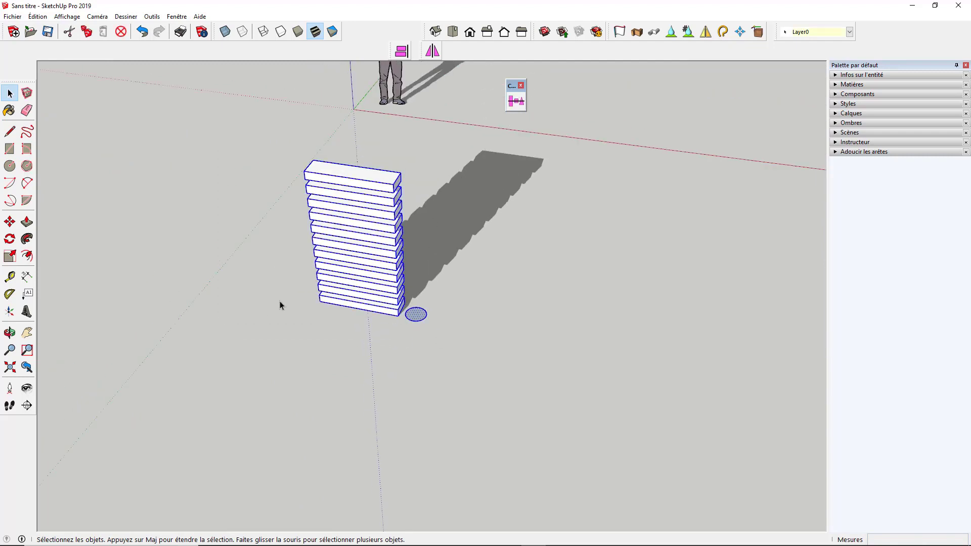
{"action": "scroll", "coordinate": [422, 244], "scroll_direction": "up", "scroll_amount": 3}
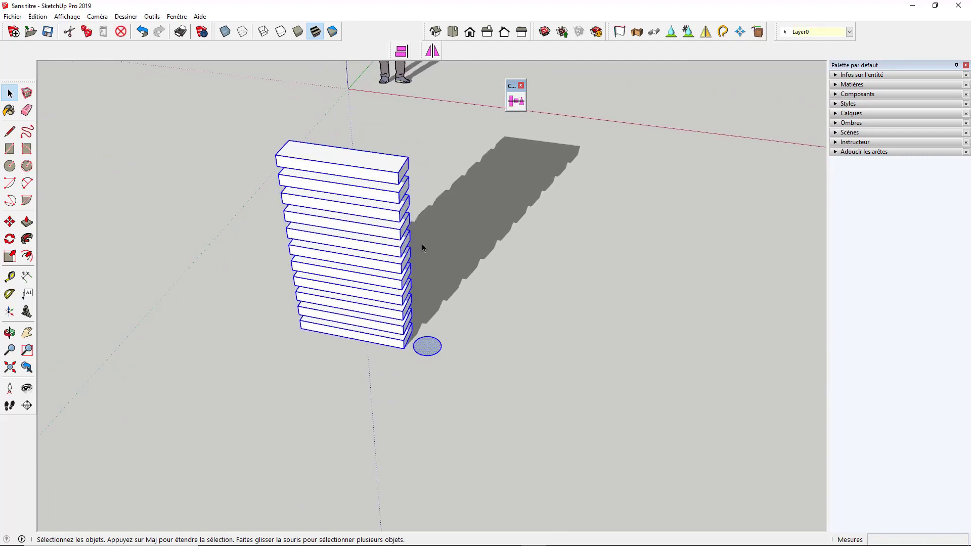
{"action": "left_click", "coordinate": [515, 101]}
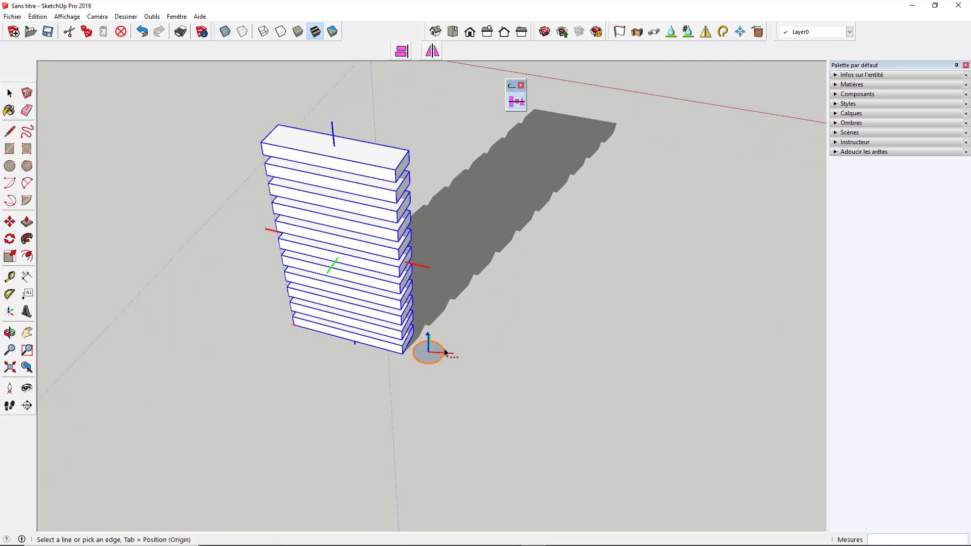
{"action": "left_click", "coordinate": [445, 352]}
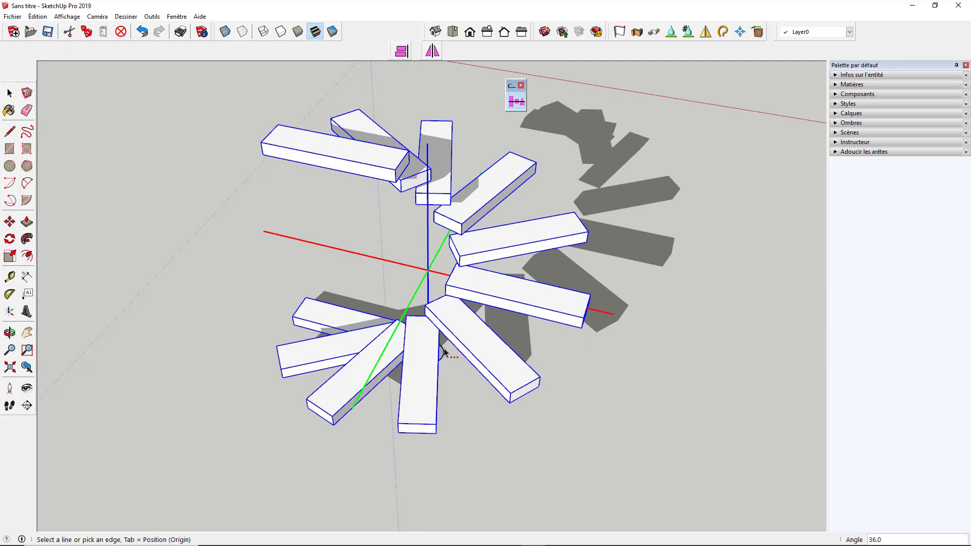
Examine the radial plank arrangement from above in parallel projection, return to an isometric perspective view, and deselect the planks
{"action": "left_click", "coordinate": [452, 32]}
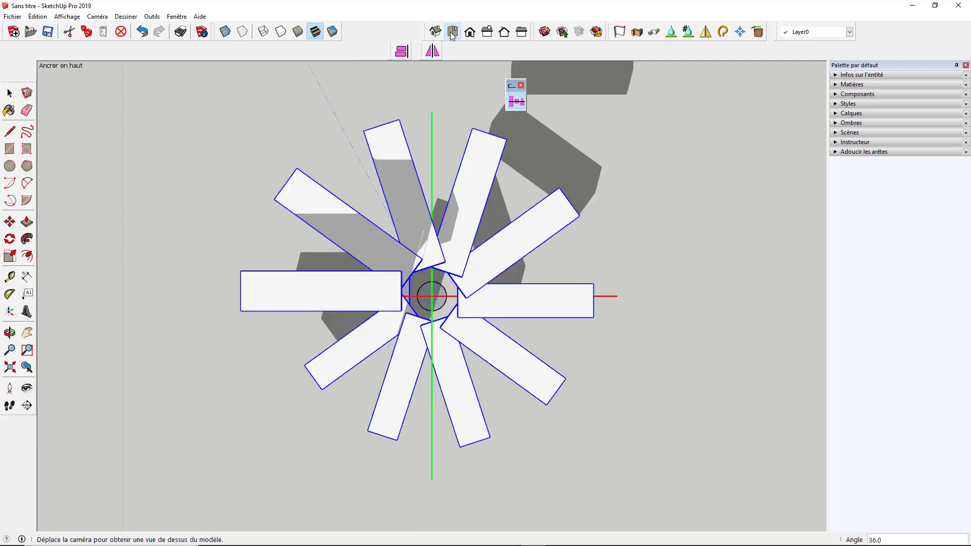
{"action": "left_click", "coordinate": [97, 16]}
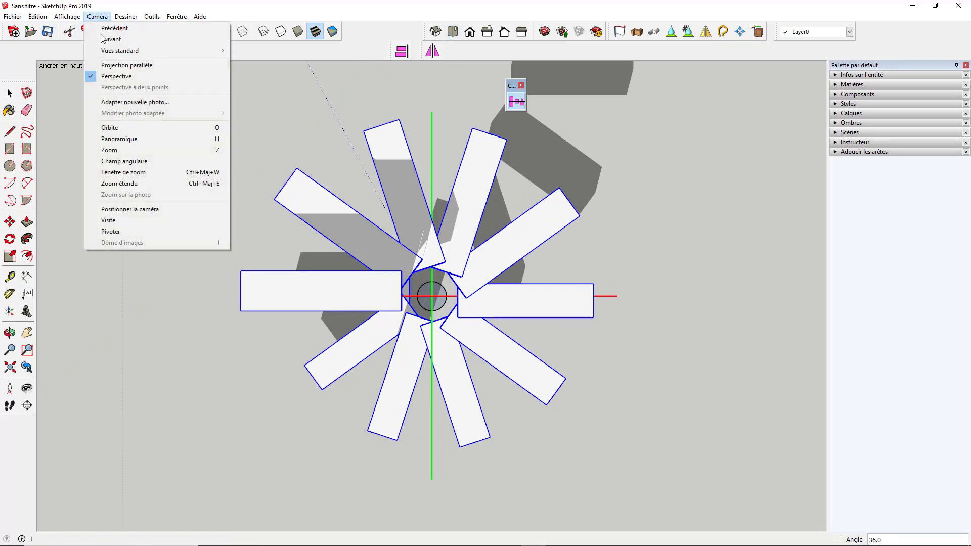
{"action": "left_click", "coordinate": [127, 65]}
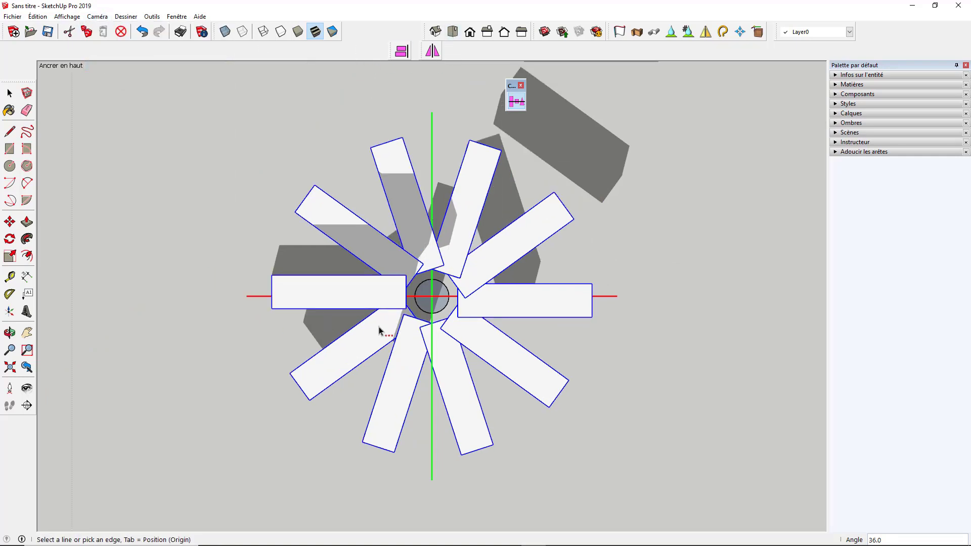
{"action": "left_click", "coordinate": [435, 32]}
{"action": "left_click", "coordinate": [97, 16]}
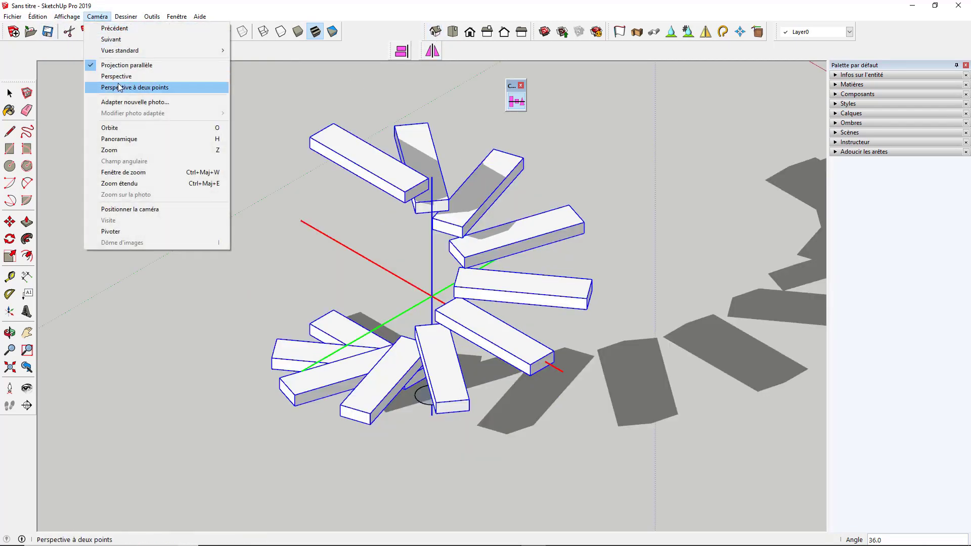
{"action": "left_click", "coordinate": [122, 77]}
{"action": "left_click", "coordinate": [12, 95]}
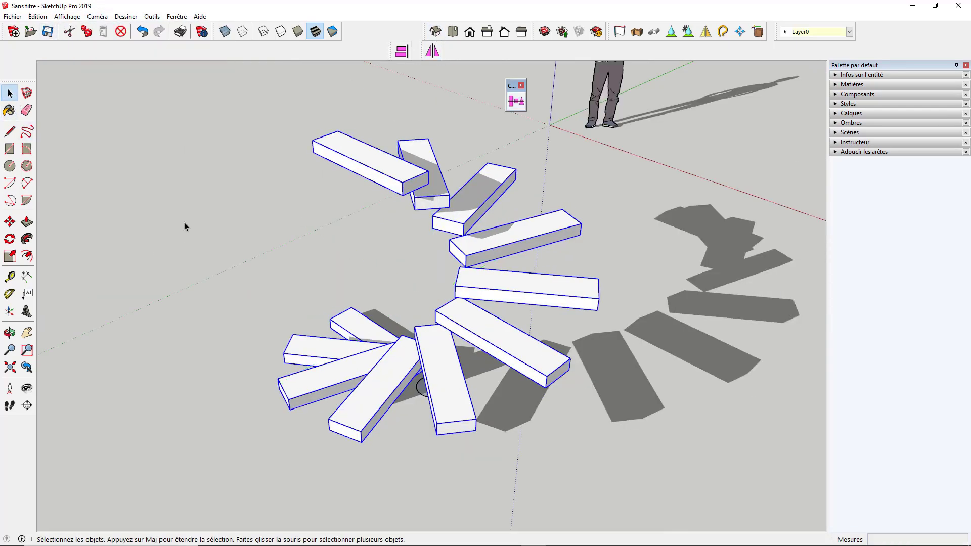
{"action": "left_click", "coordinate": [184, 222]}
Select the spiral of planks with its circle and set the vertical spacing to 20 cm with Curic Space
{"action": "scroll", "coordinate": [200, 309], "scroll_direction": "down", "scroll_amount": 3}
{"action": "middle_click_drag", "start_coordinate": [201, 311], "coordinate": [398, 319]}
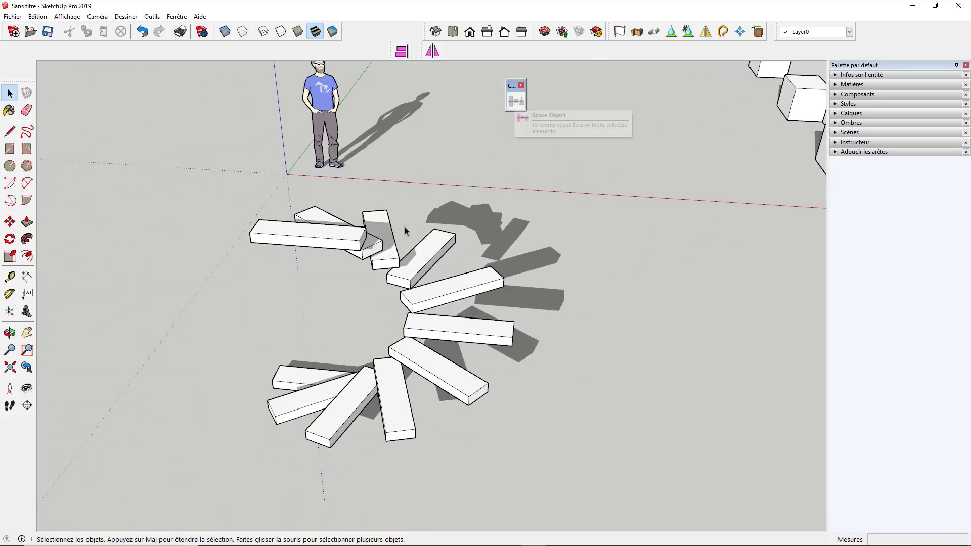
{"action": "scroll", "coordinate": [253, 327], "scroll_direction": "down", "scroll_amount": 3}
{"action": "middle_click_drag", "start_coordinate": [253, 319], "coordinate": [250, 205]}
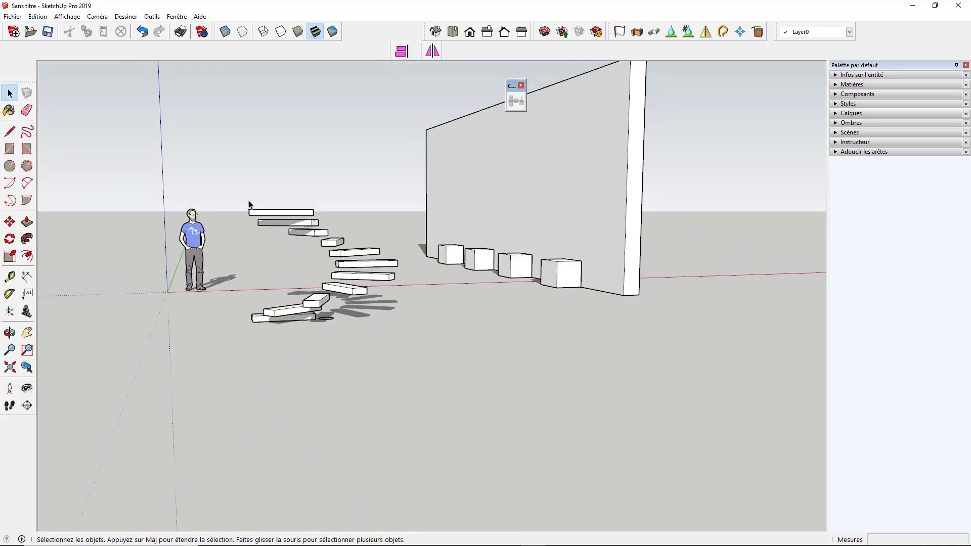
{"action": "left_click_drag", "start_coordinate": [243, 358], "coordinate": [244, 358]}
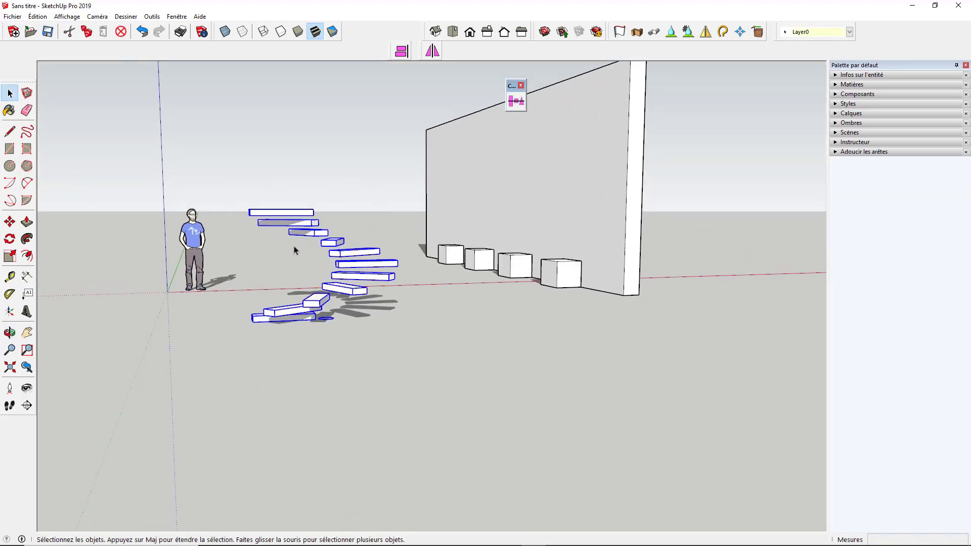
{"action": "middle_click_drag", "start_coordinate": [354, 245], "coordinate": [444, 182]}
{"action": "left_click", "coordinate": [516, 101]}
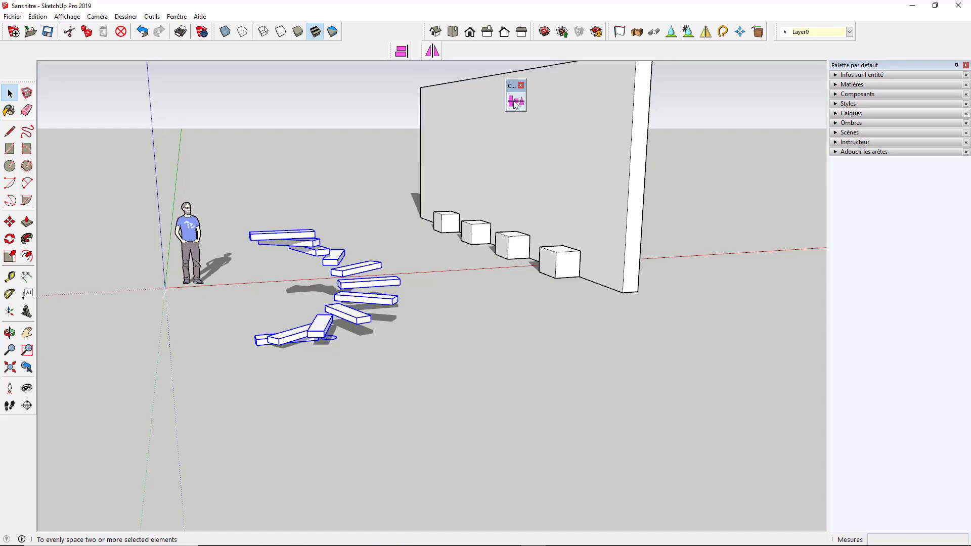
{"action": "left_click", "coordinate": [326, 217]}
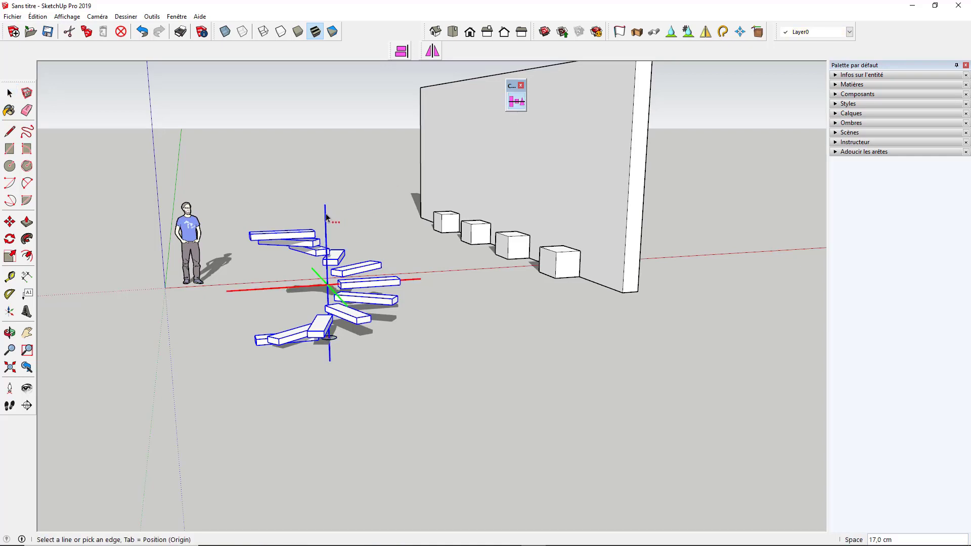
{"action": "type", "text": "20"}
{"action": "key", "text": "Return"}
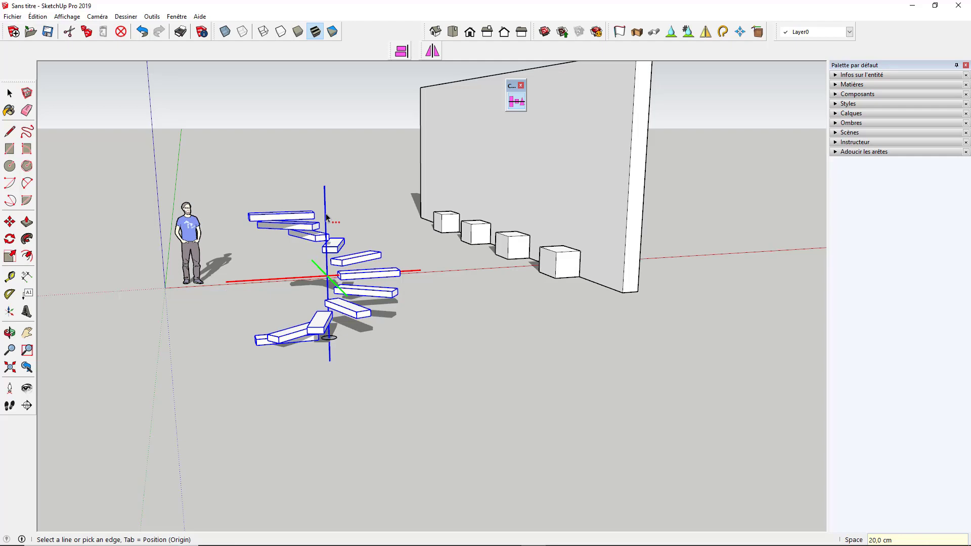
{"action": "middle_click_drag", "start_coordinate": [278, 260], "coordinate": [342, 252]}
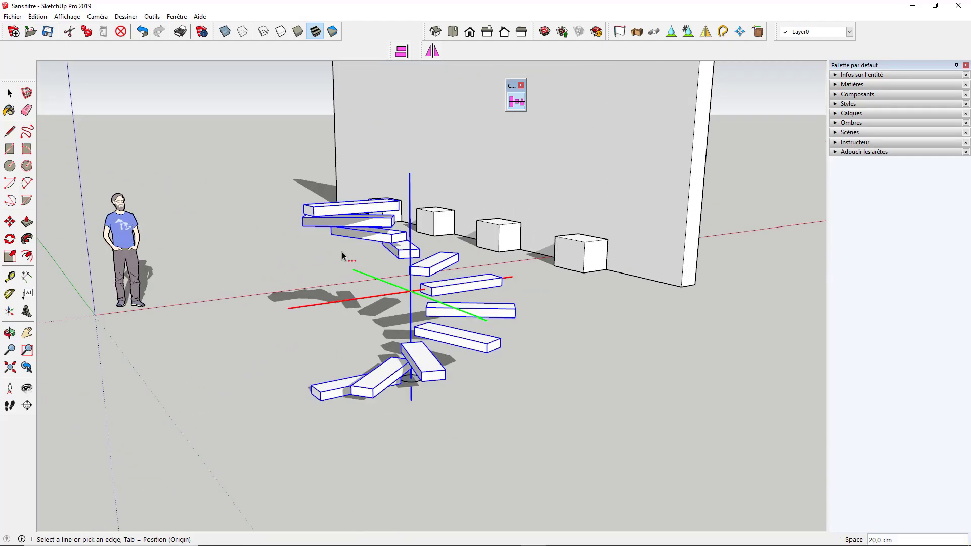
Dock the Curic Space toolbar and line up the Curic Align, Mirror and Space toolbars in the main toolbar row
{"action": "left_click_drag", "start_coordinate": [510, 91], "coordinate": [455, 53]}
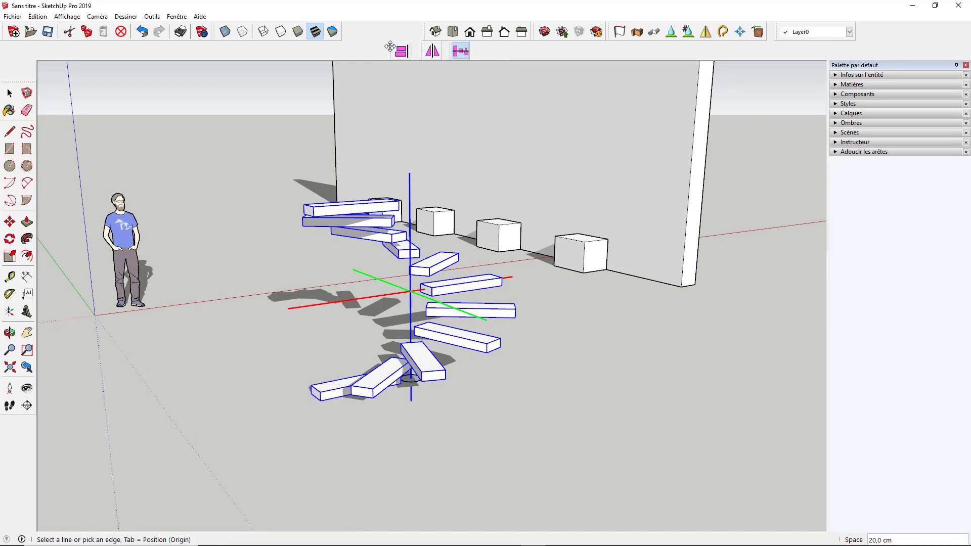
{"action": "left_click_drag", "start_coordinate": [390, 49], "coordinate": [354, 22]}
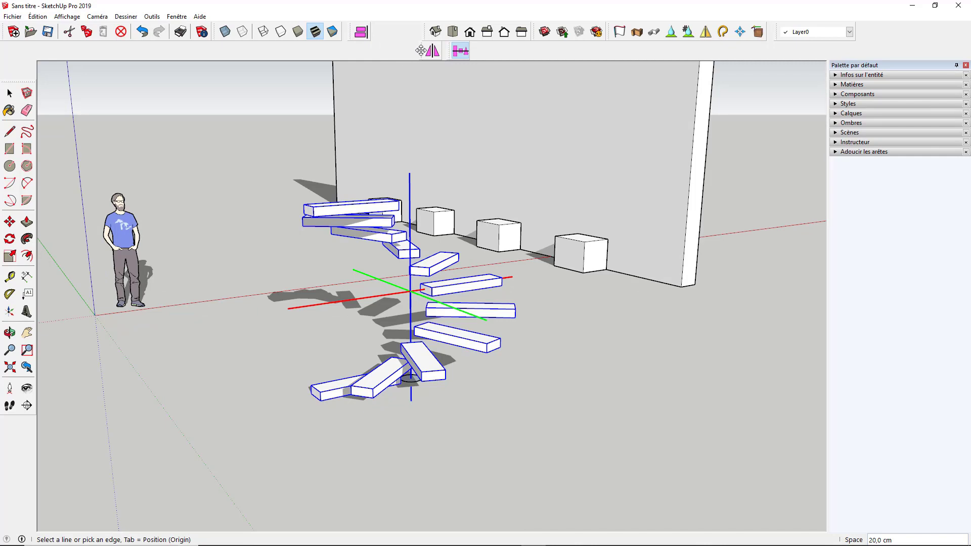
{"action": "left_click_drag", "start_coordinate": [426, 51], "coordinate": [371, 25]}
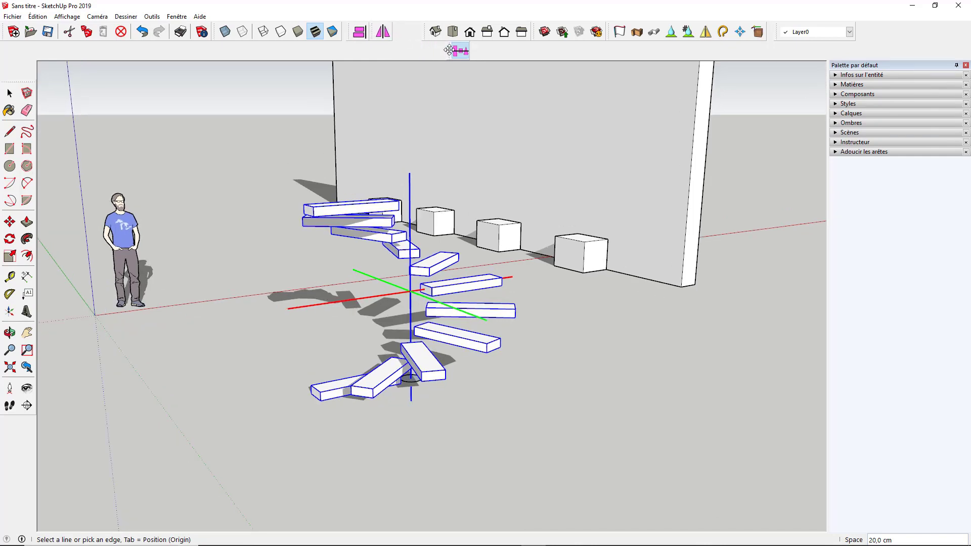
{"action": "left_click_drag", "start_coordinate": [449, 51], "coordinate": [393, 46]}
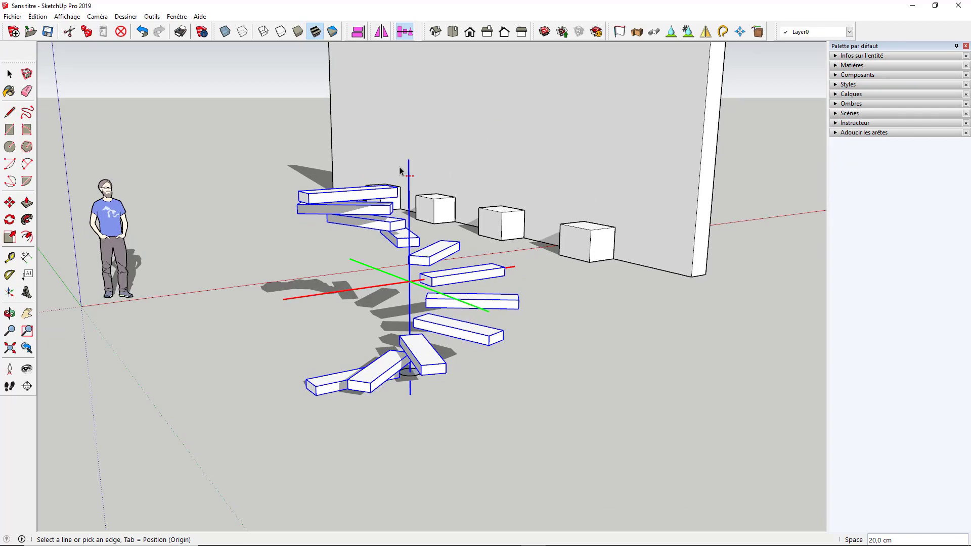
Deselect the planks and examine the spiral staircase, the wall and the row of cubes from several angles
{"action": "left_click", "coordinate": [11, 74]}
{"action": "left_click", "coordinate": [171, 121]}
{"action": "scroll", "coordinate": [425, 232], "scroll_direction": "down", "scroll_amount": 4}
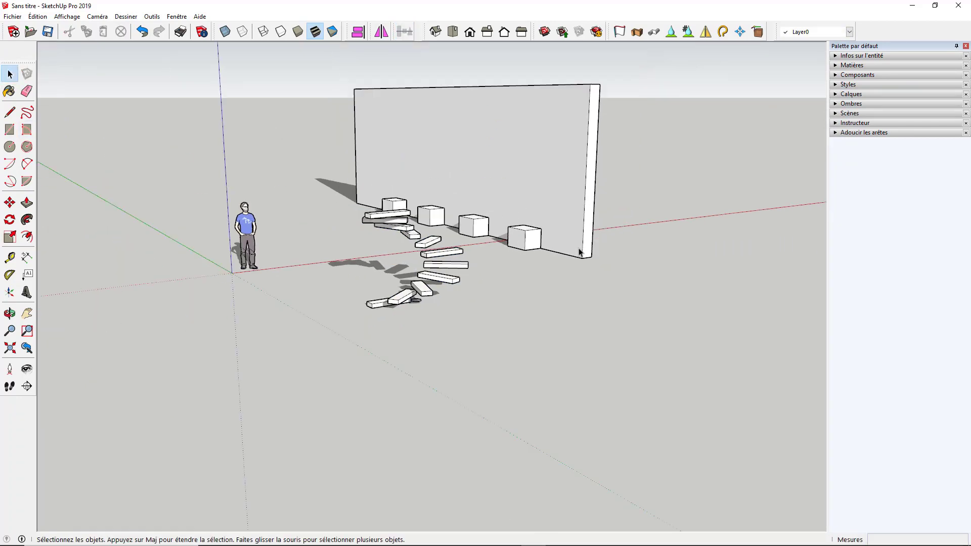
{"action": "middle_click_drag", "start_coordinate": [579, 252], "coordinate": [526, 283]}
{"action": "scroll", "coordinate": [422, 218], "scroll_direction": "up", "scroll_amount": 2}
{"action": "middle_click_drag", "start_coordinate": [422, 218], "coordinate": [436, 206]}
{"action": "scroll", "coordinate": [410, 248], "scroll_direction": "up", "scroll_amount": 3}
{"action": "scroll", "coordinate": [407, 252], "scroll_direction": "down", "scroll_amount": 4}
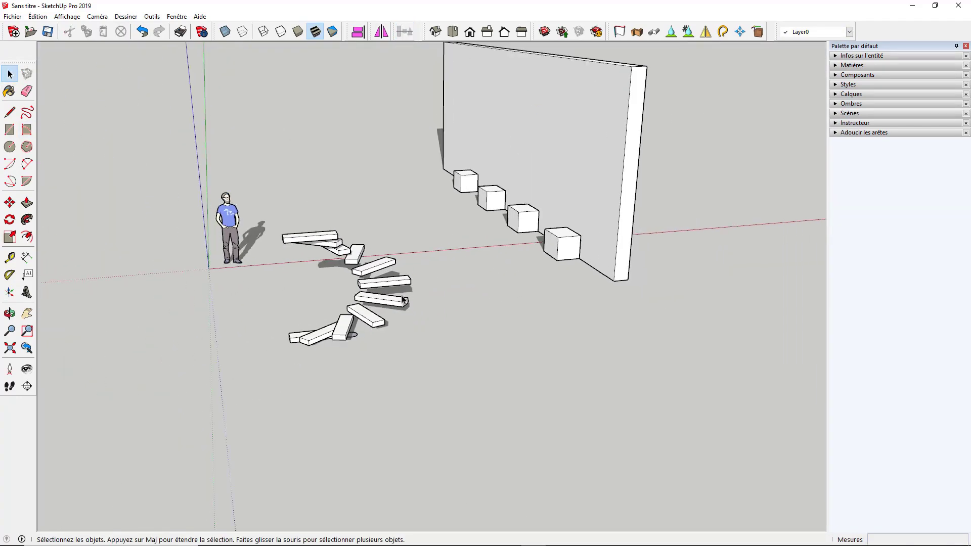
{"action": "scroll", "coordinate": [370, 302], "scroll_direction": "up", "scroll_amount": 2}
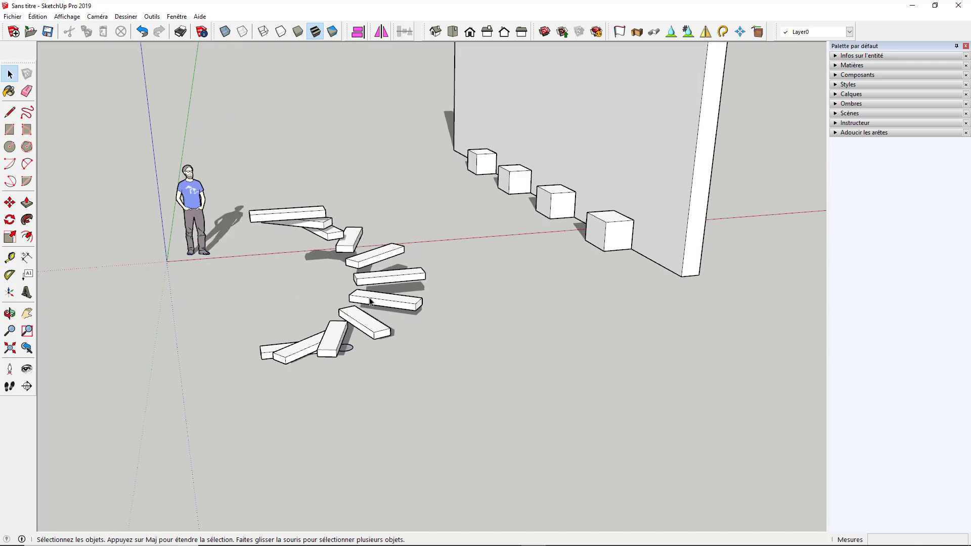